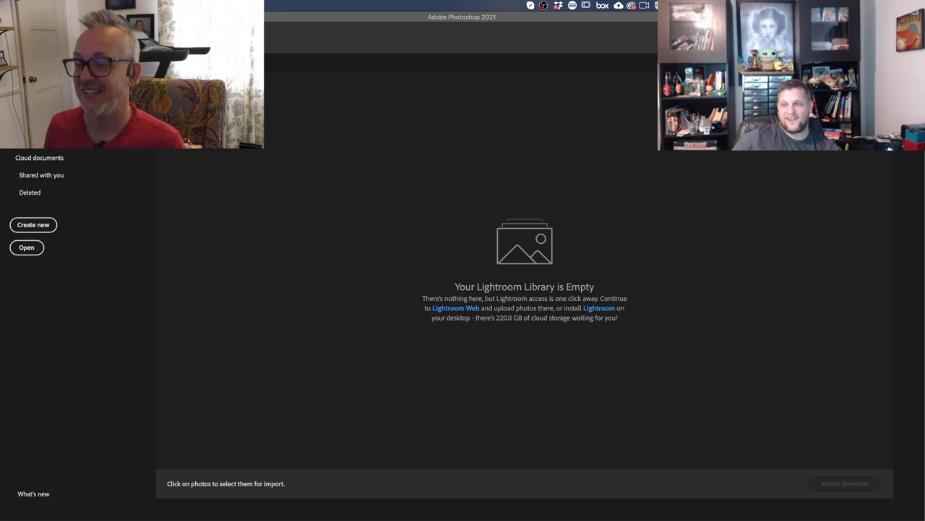
Open the recently used octopus logo file whose name ends in NewColor_02.psd
left_click(108, 37)
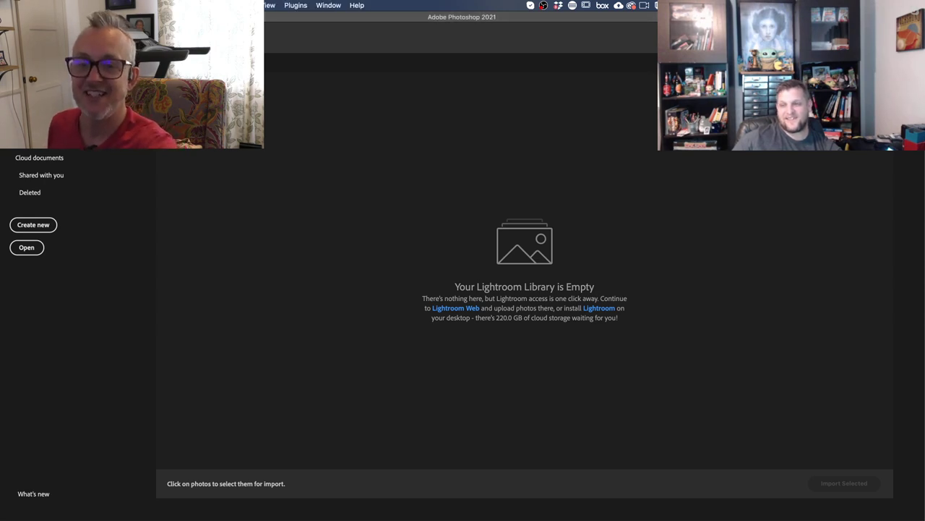
left_click(75, 5)
mouse_move(109, 52)
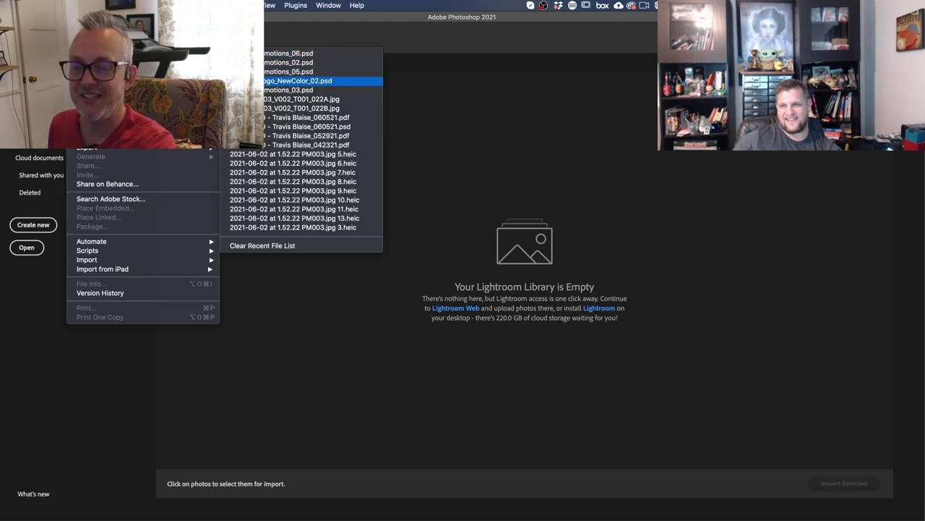
left_click(246, 80)
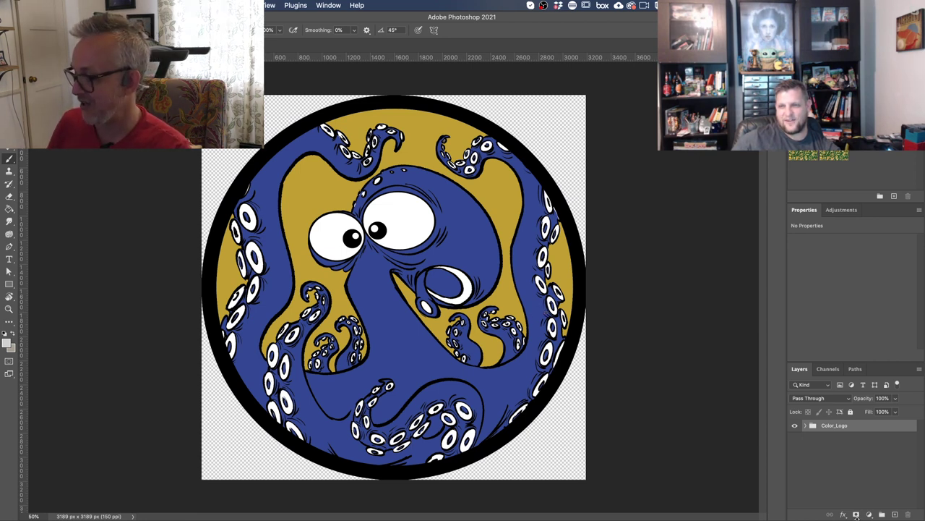
Expand the Color_Logo group and hide its gold Color_BG_Logo background layer
left_click(807, 425)
scroll(811, 444, "down", 10)
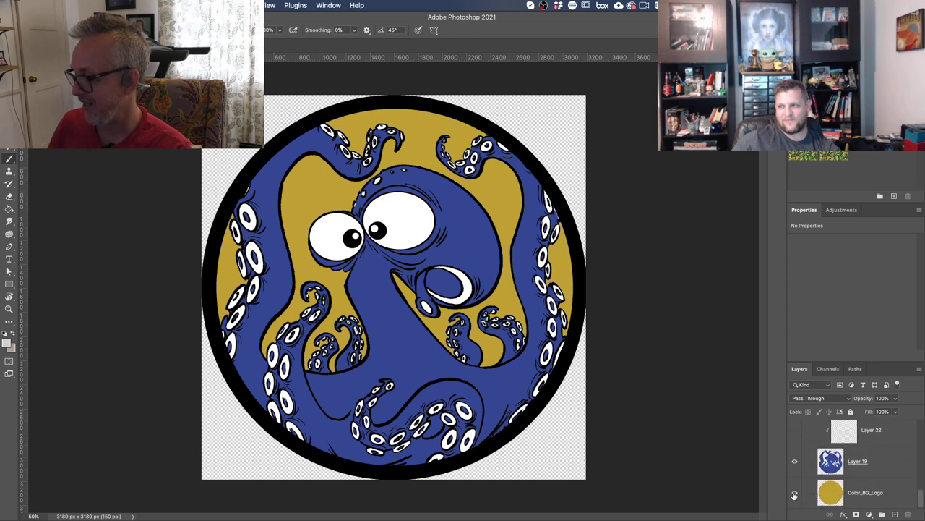
left_click(795, 493)
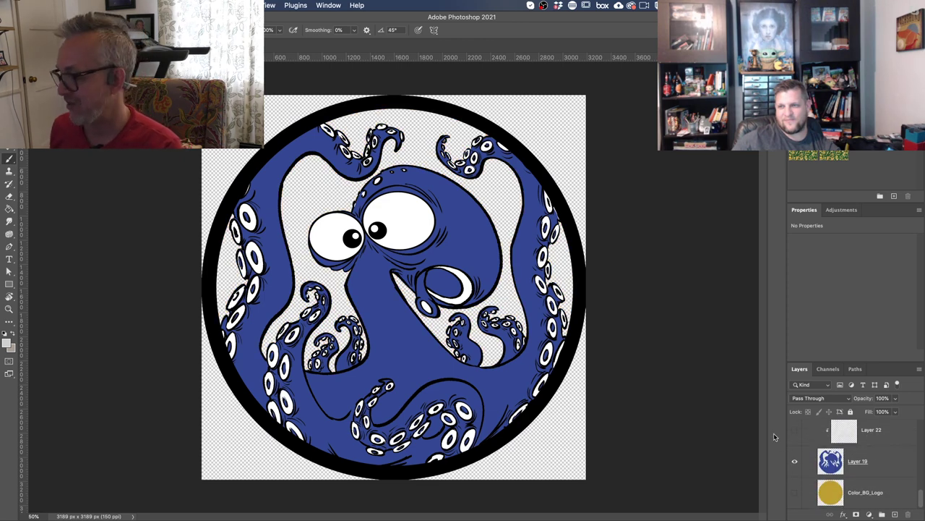
scroll(867, 447, "up", 2)
scroll(872, 447, "down", 2)
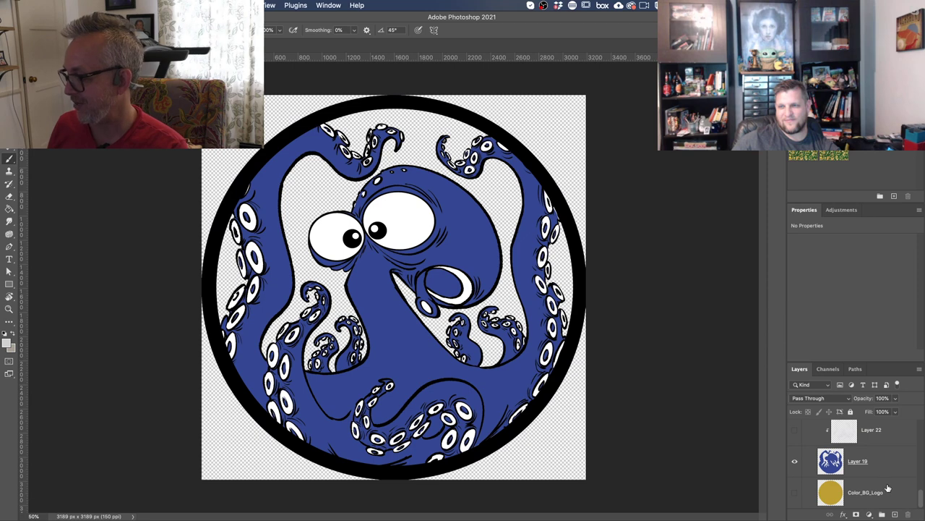
Add a new layer directly above Color_BG_Logo and fill it with a warm gray (#7b7973)
left_click(887, 489)
left_click(895, 514)
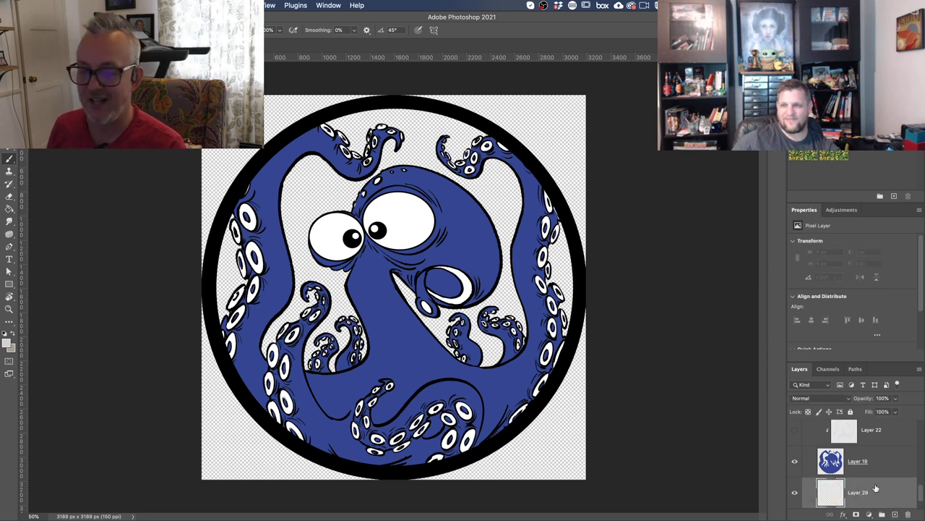
left_click(9, 341)
left_click(13, 430)
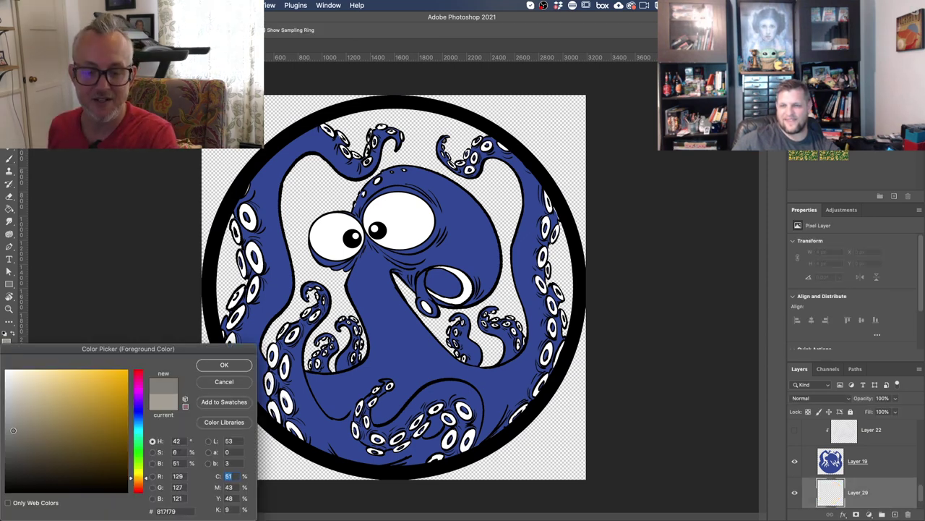
left_click(224, 365)
left_click(9, 208)
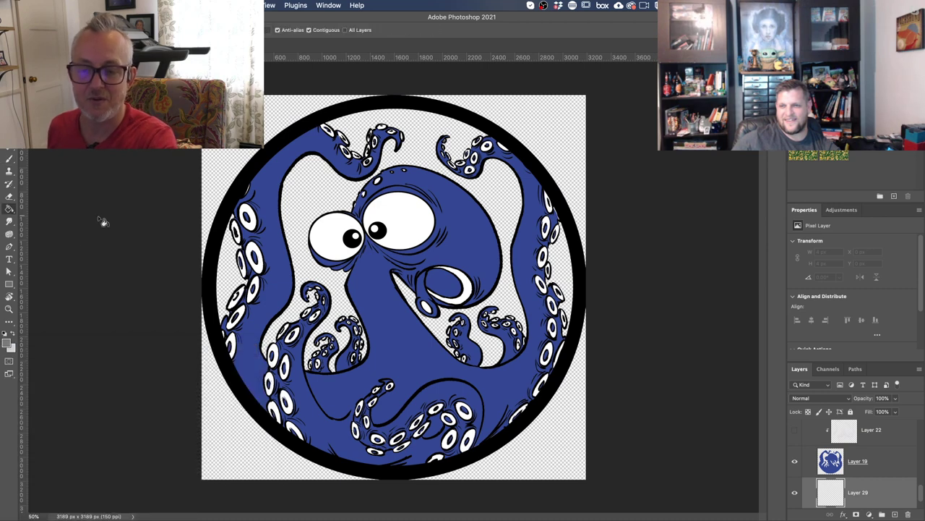
left_click(208, 187)
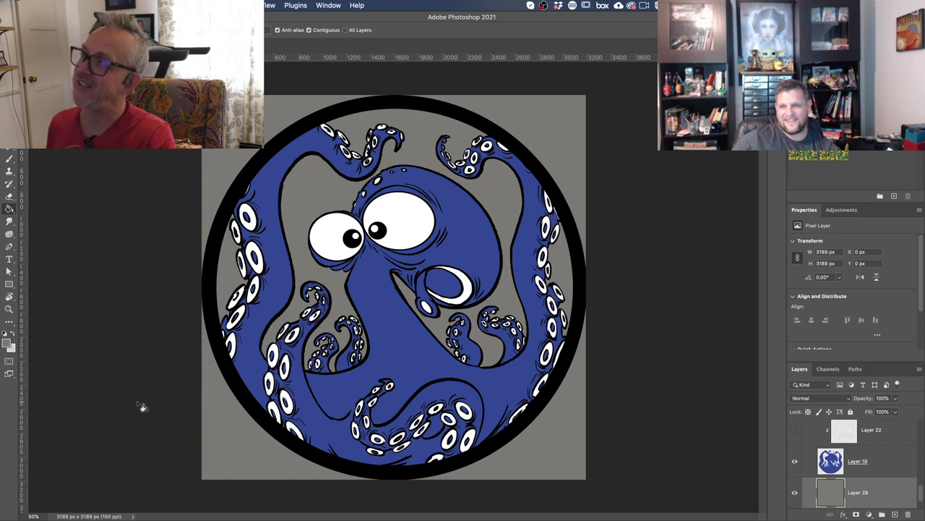
Change the foreground color to a cool bluish gray (#616167) and refill the new background layer with it
left_click(7, 344)
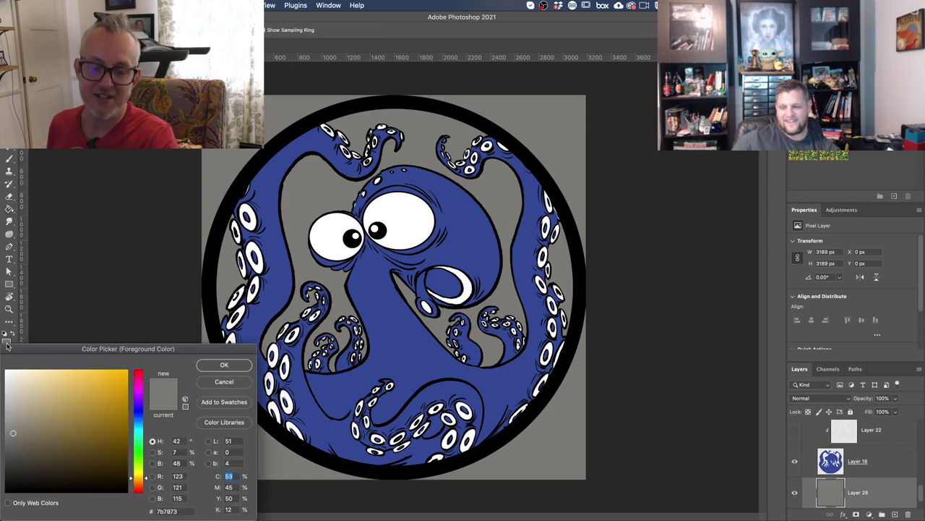
left_click_drag(18, 436, 11, 440)
left_click(136, 418)
left_click_drag(136, 418, 136, 412)
left_click_drag(11, 432, 11, 442)
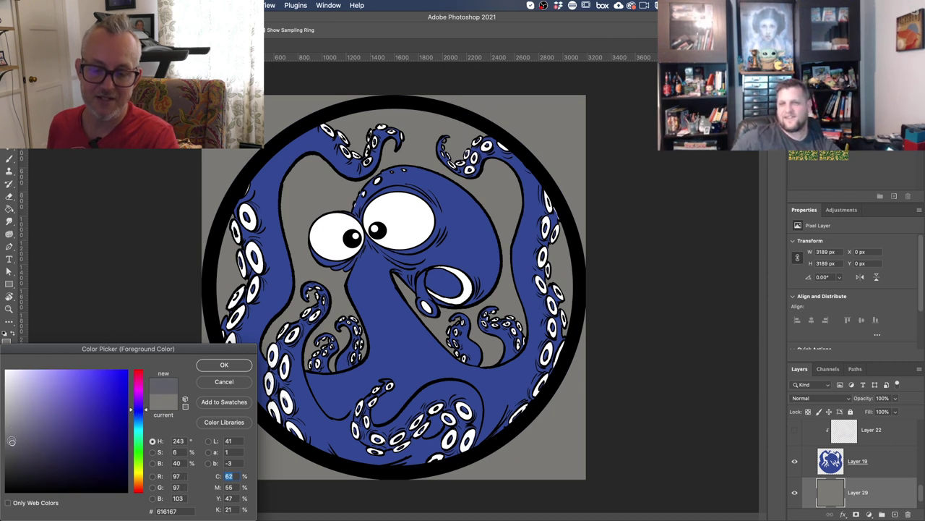
left_click(224, 364)
left_click(190, 444)
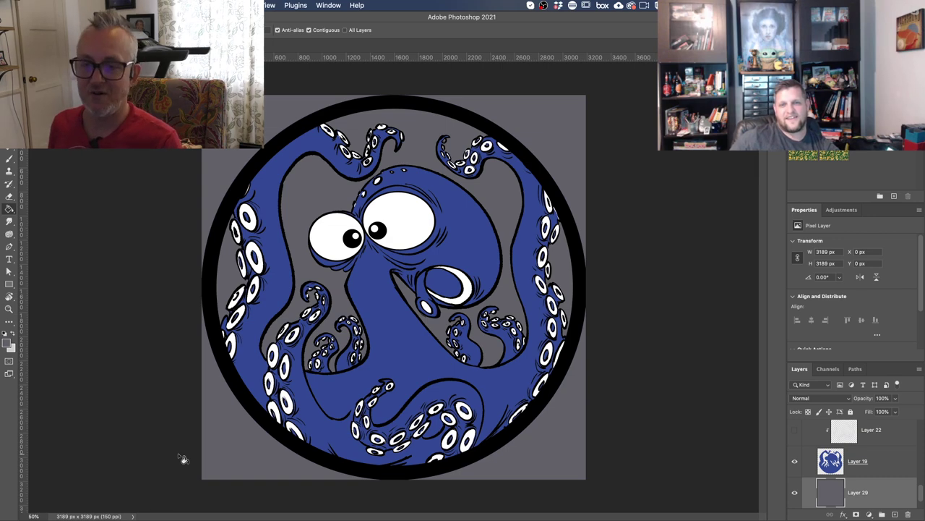
Apply the Add Noise filter to the gray layer at 9.51% with Uniform distribution
left_click(225, 5)
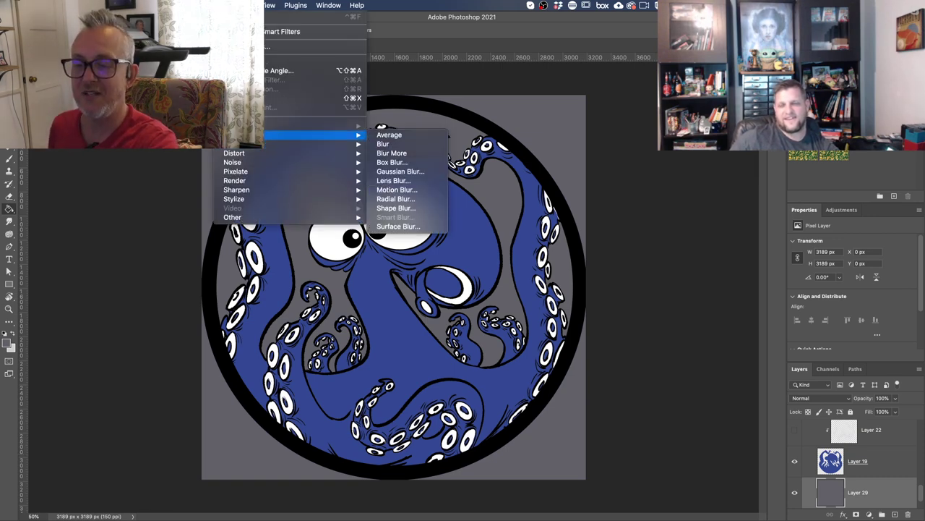
mouse_move(222, 169)
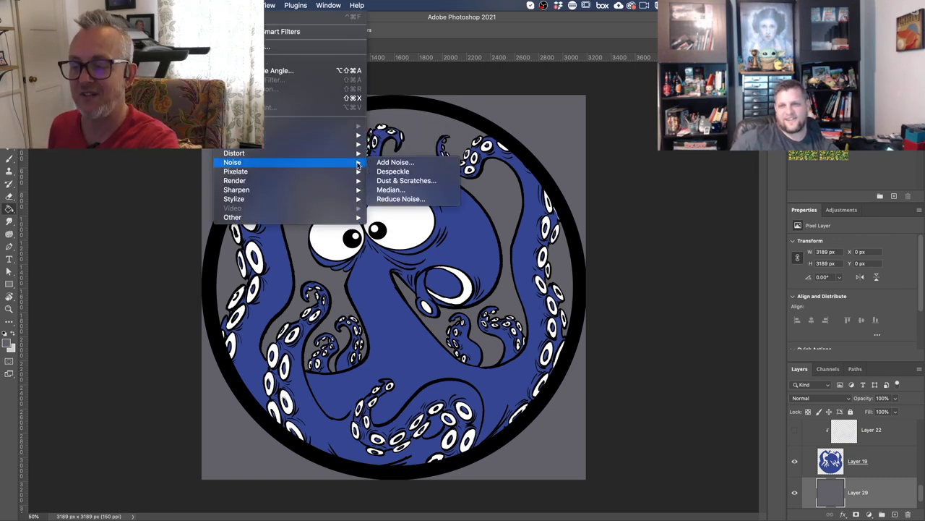
left_click(396, 162)
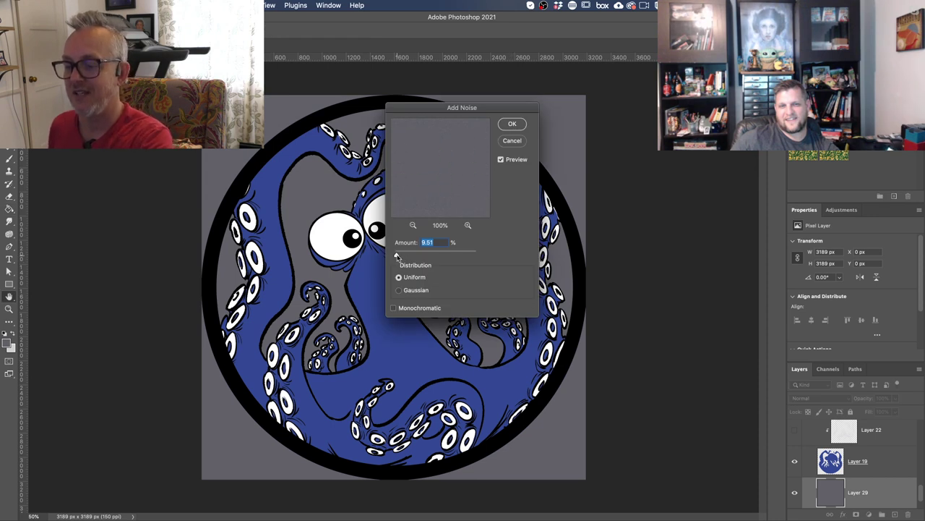
left_click(505, 124)
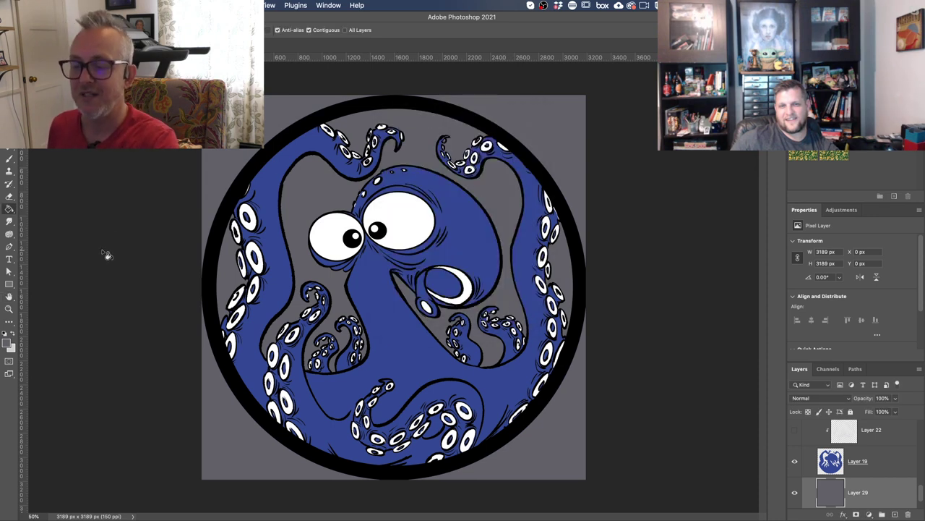
Reapply the last noise filter two more times to strengthen the fabric-like texture of the gray layer
left_click(226, 5)
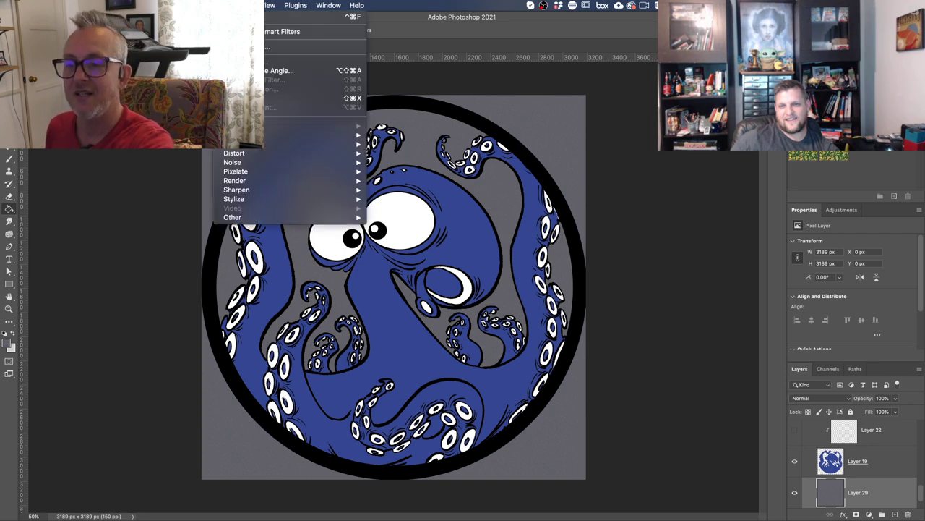
left_click(238, 17)
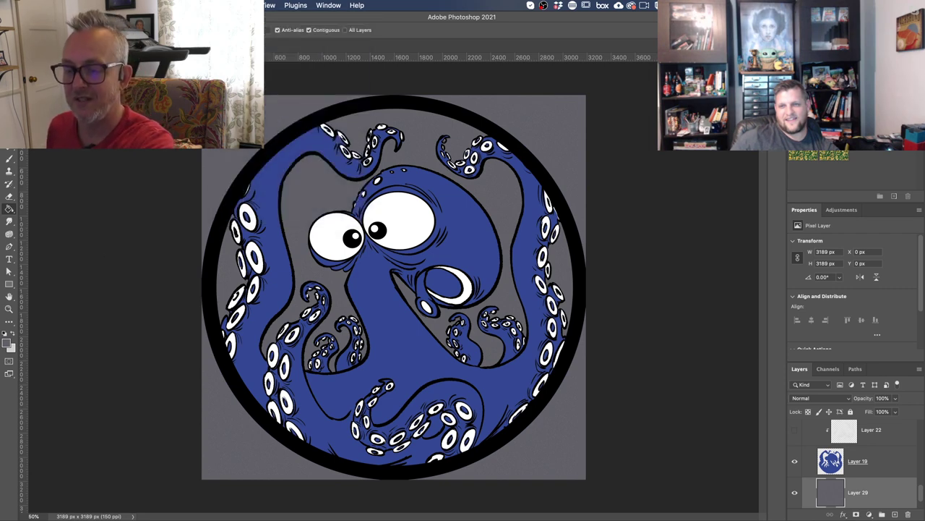
left_click(225, 5)
left_click(239, 17)
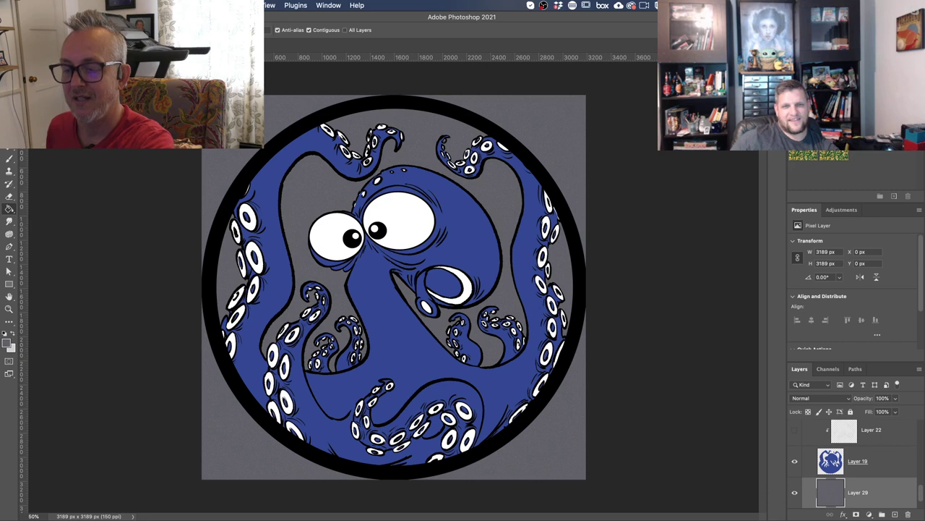
left_click(11, 161)
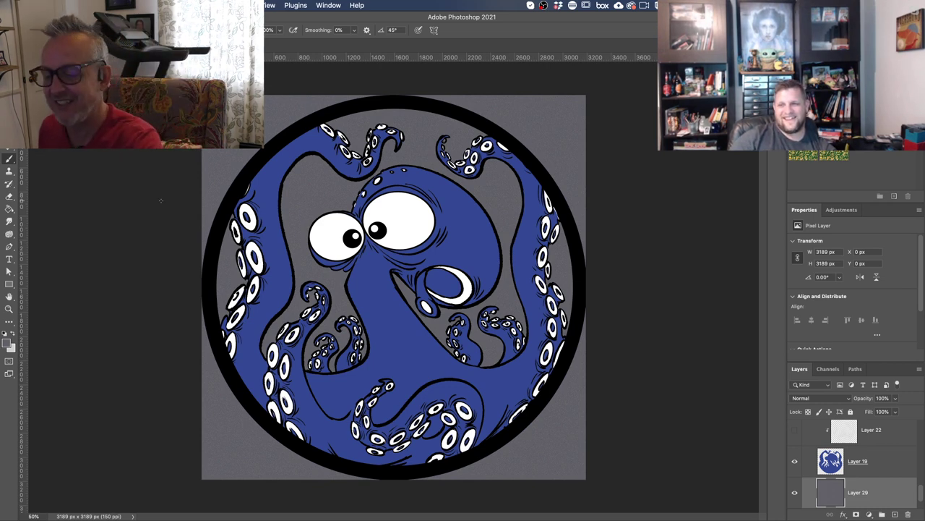
key("l")
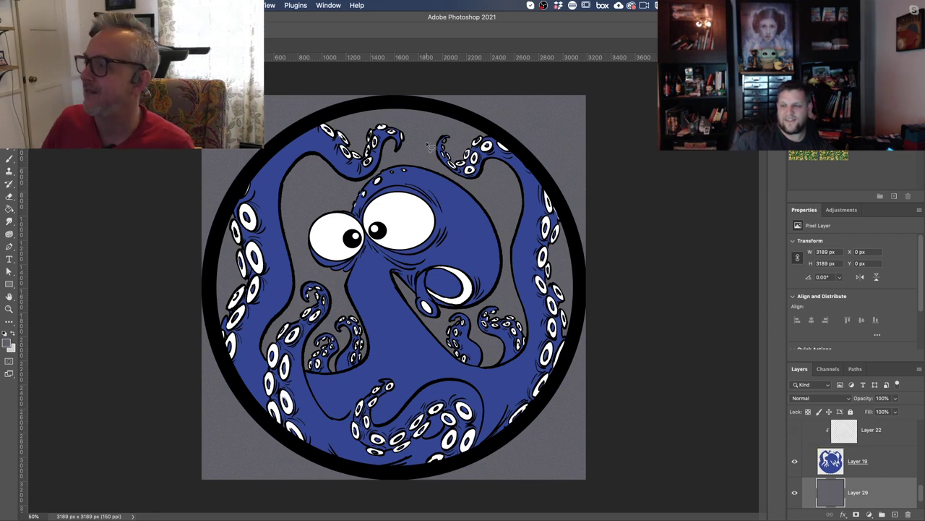
Switch to the file browser and preview the promotional artwork T-shirt_Promotions_01.jpg
mouse_move(923, 199)
left_click(919, 20)
left_click_drag(330, 107, 314, 0)
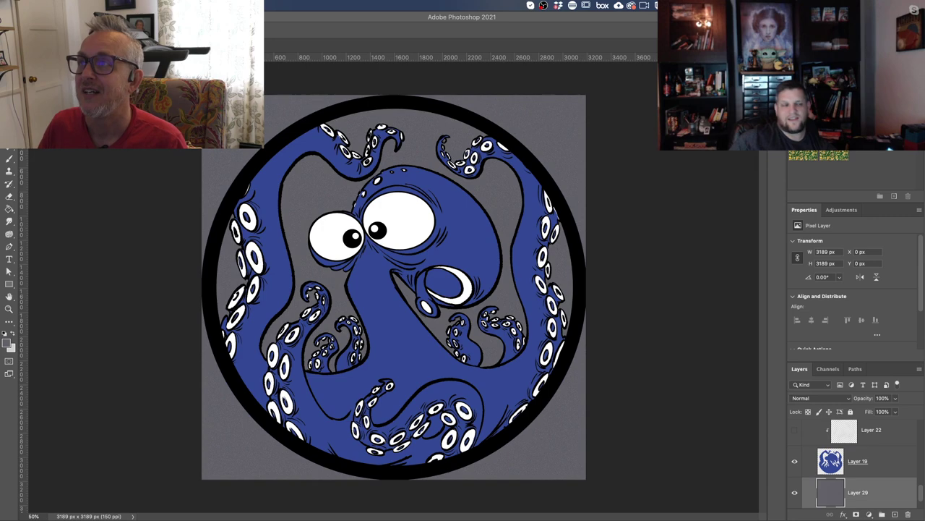
left_click_drag(1, 24, 62, 24)
left_click_drag(237, 22, 347, 7)
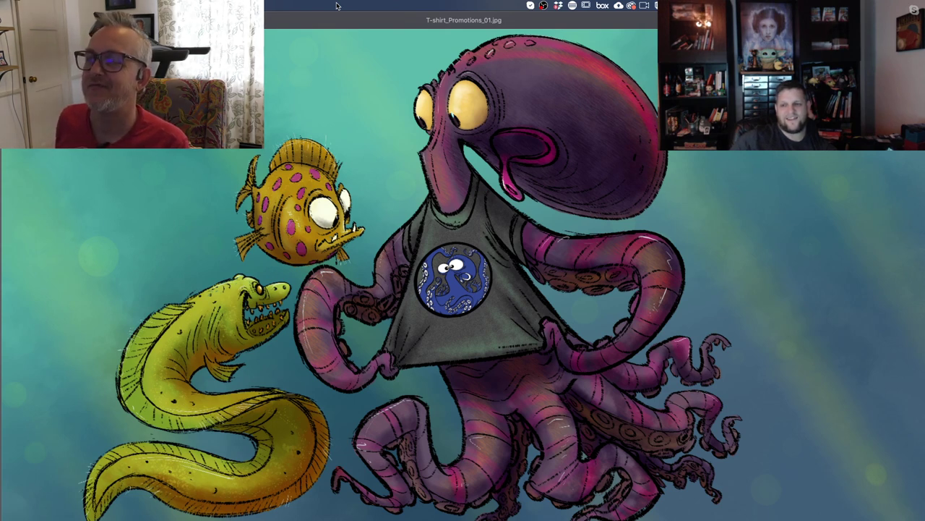
Browse the previews of the T-shirt_Promotions_02 versions and on to T-shirt_Promotions_03_Uther.jpg
key("Down")
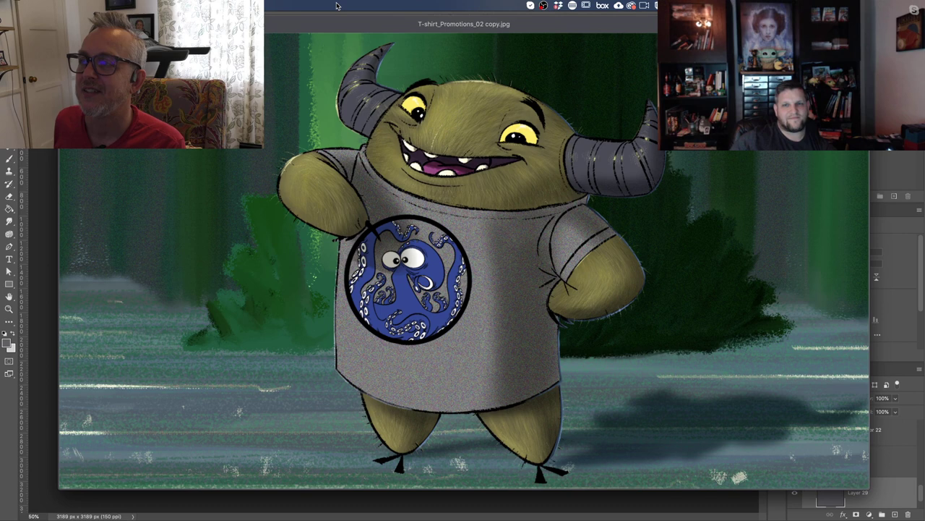
key("Down")
key("Down")
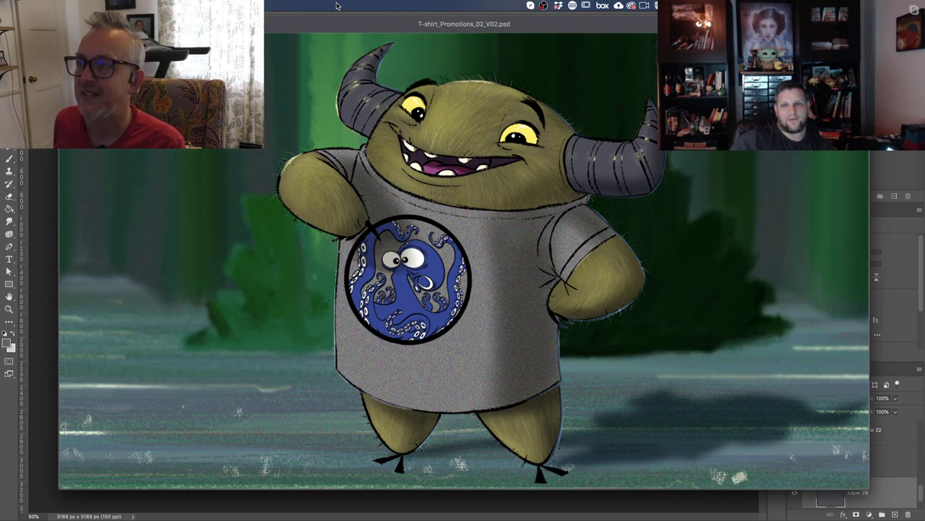
key("super+grave")
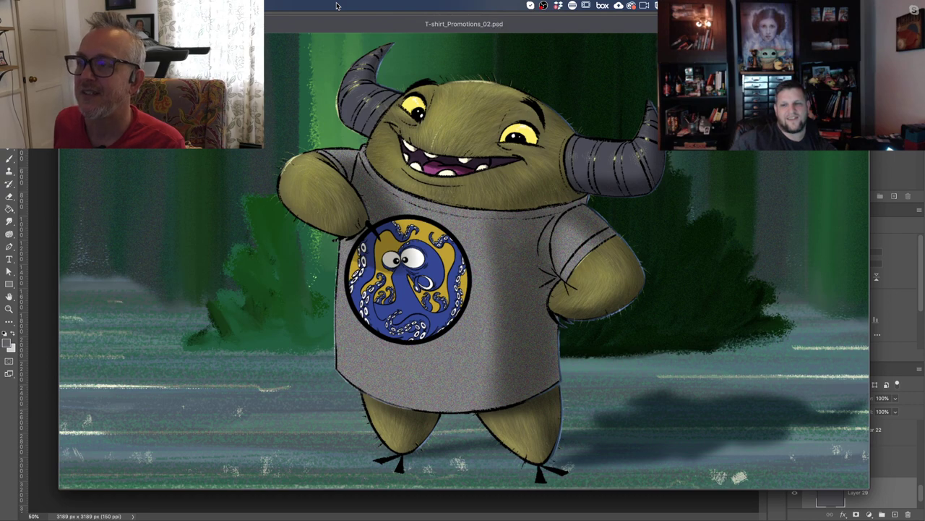
key("super+grave")
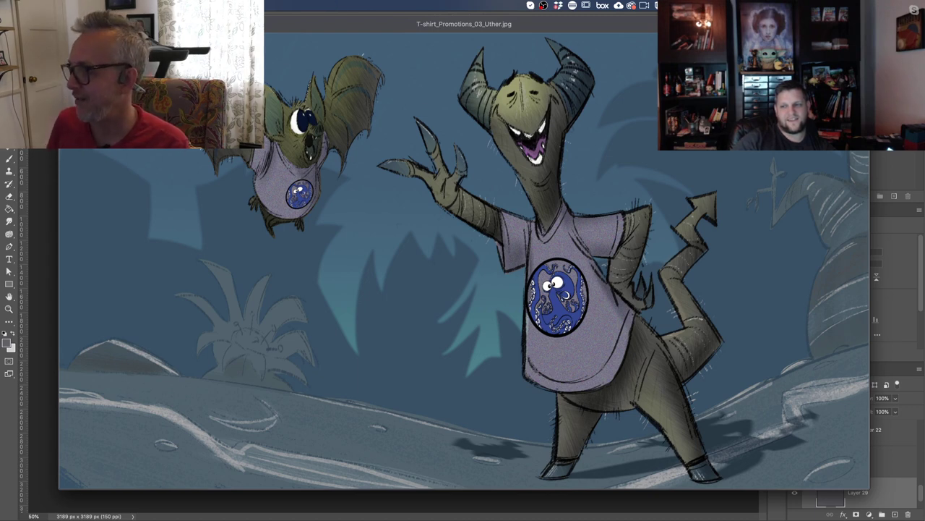
mouse_move(923, 347)
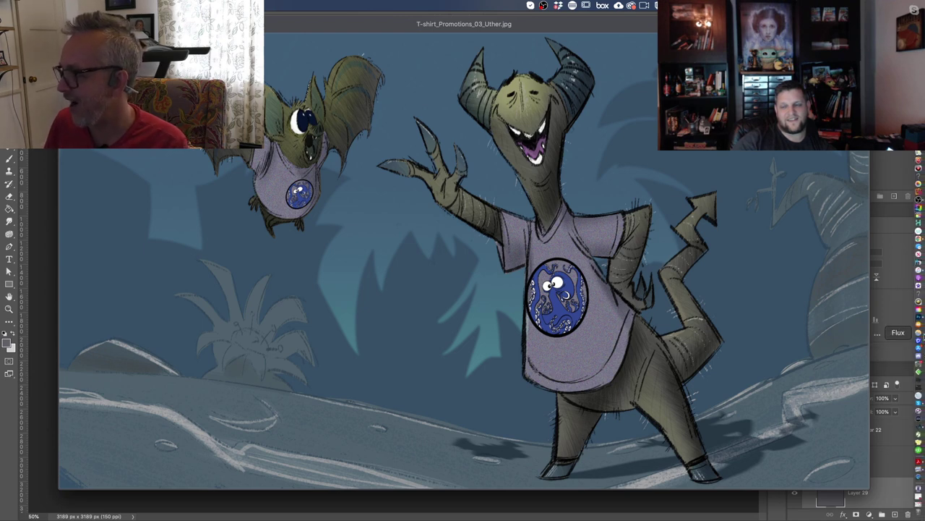
left_click(919, 239)
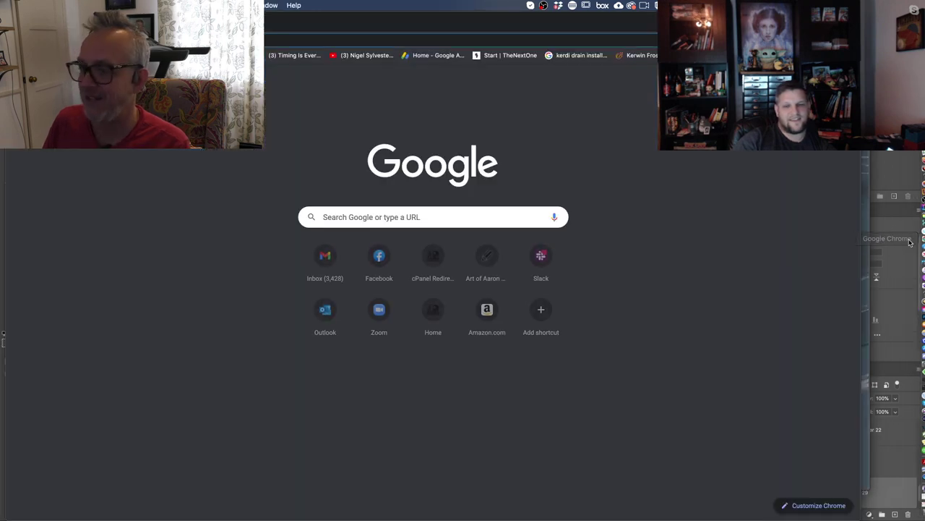
left_click_drag(637, 28, 533, 0)
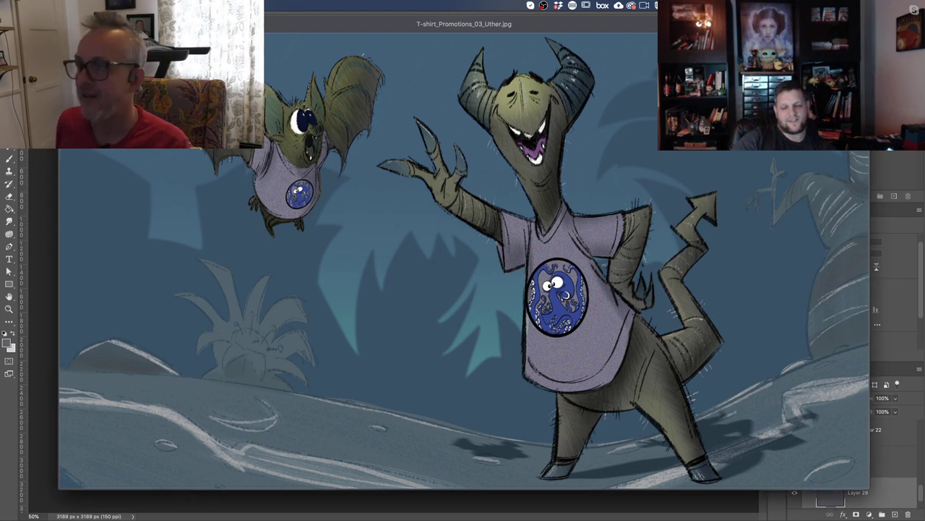
Preview the T-shirt_Promotions_05 and T-shirt_Promotions_06 artwork, and return to T-shirt_Promotions_05.psd
key("ctrl+Tab")
key("ctrl+Tab")
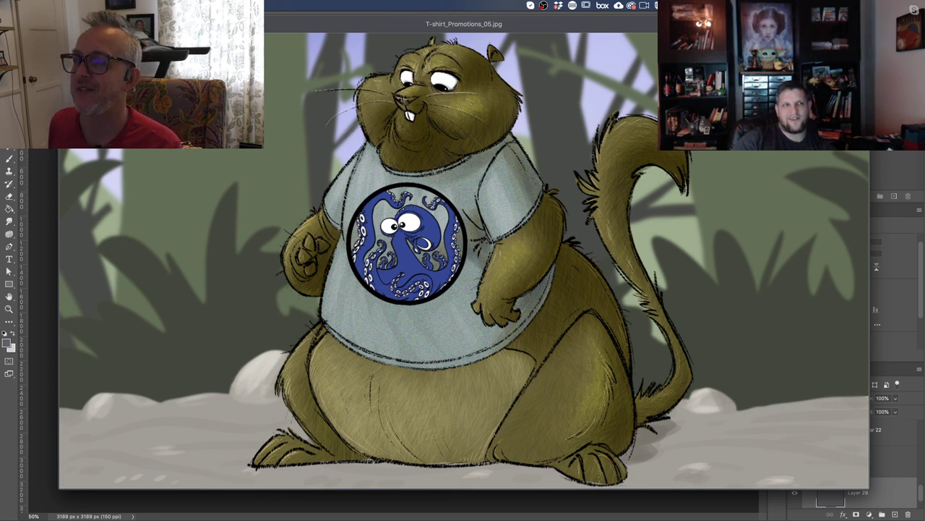
key("Down")
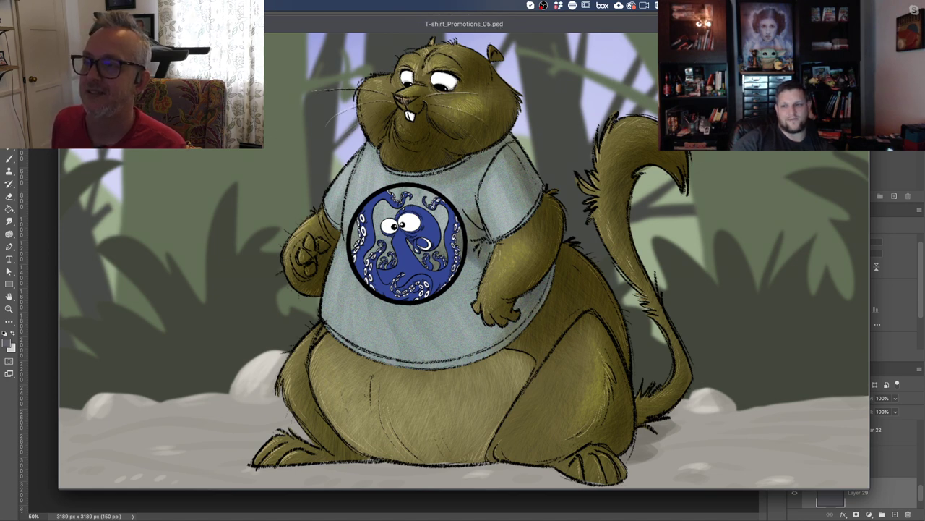
key("Down")
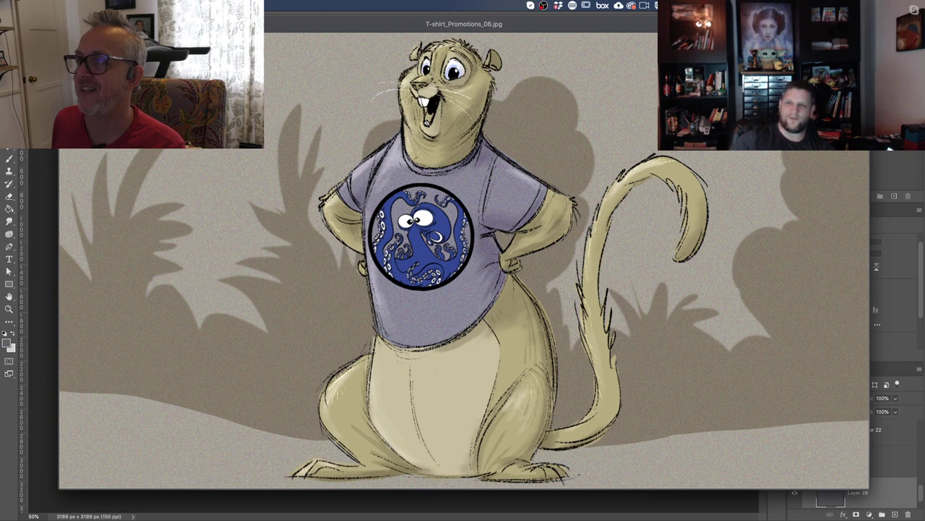
key("Up")
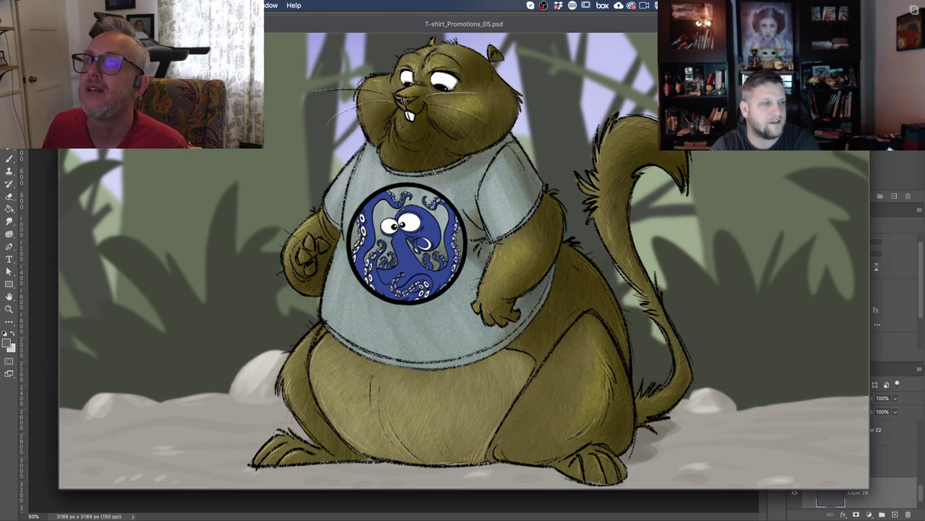
Switch to the shared Google Docs document in the browser and look over the submitted character drawing and its invitation e-mail
left_click_drag(43, 1, 217, 11)
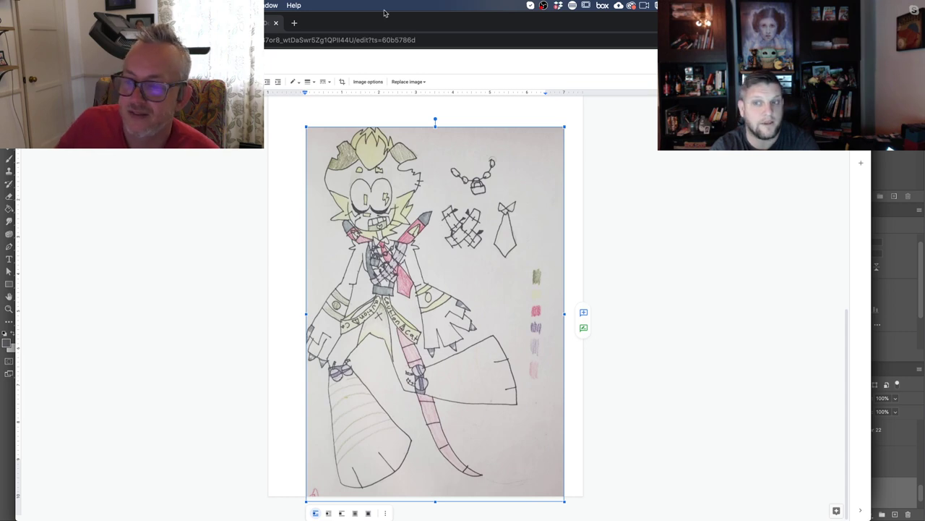
scroll(186, 168, "up", 4)
scroll(184, 153, "down", 1)
scroll(426, 304, "down", 1)
key("ctrl+shift+Tab")
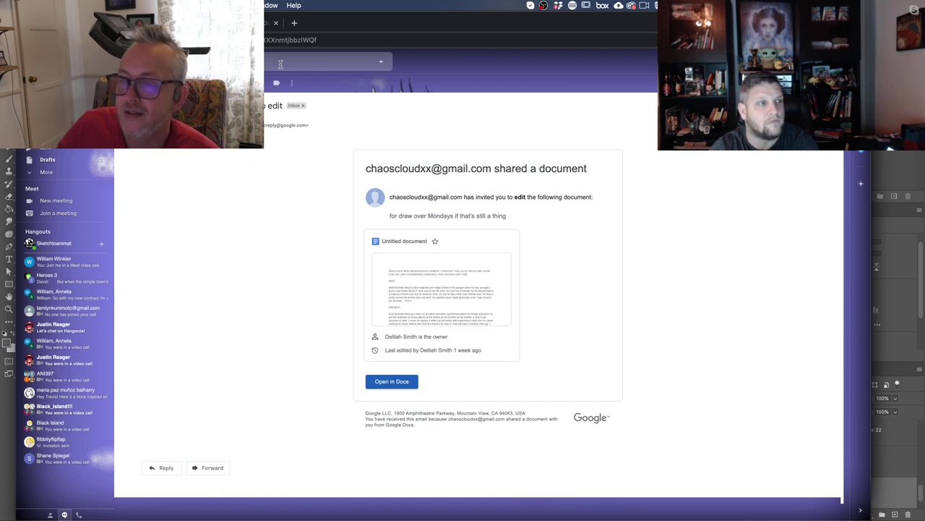
left_click_drag(337, 30, 210, 0)
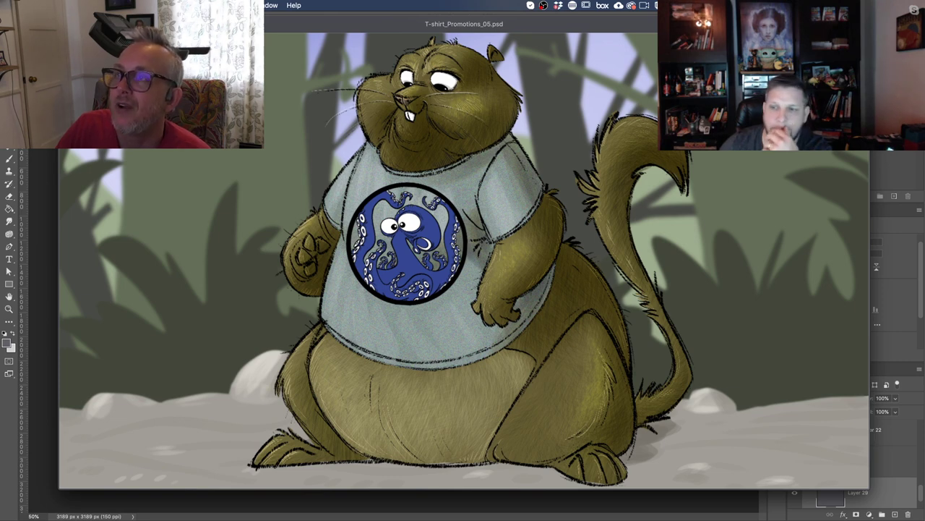
Return to the character drawing in the shared document and capture a screenshot of the whole image
left_click_drag(354, 0, 405, 21)
scroll(364, 259, "up", 1)
scroll(365, 259, "down", 5)
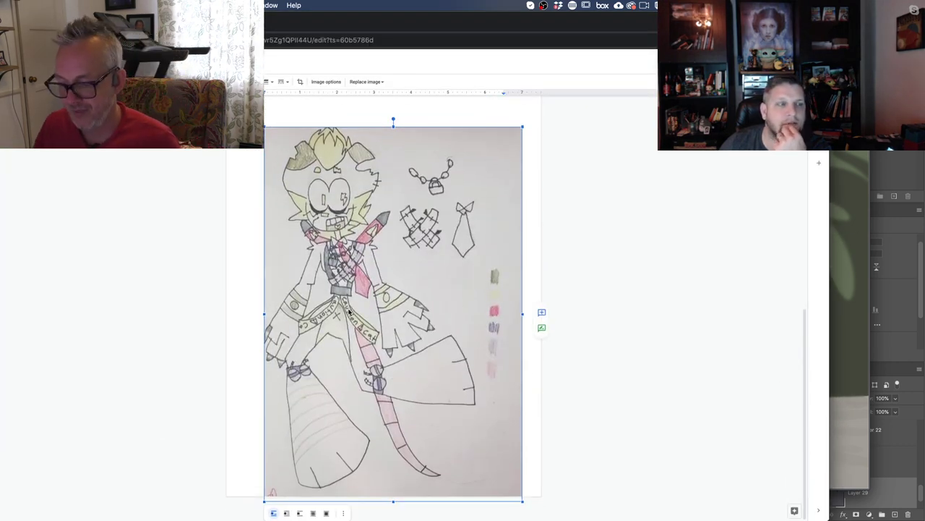
right_click(383, 393)
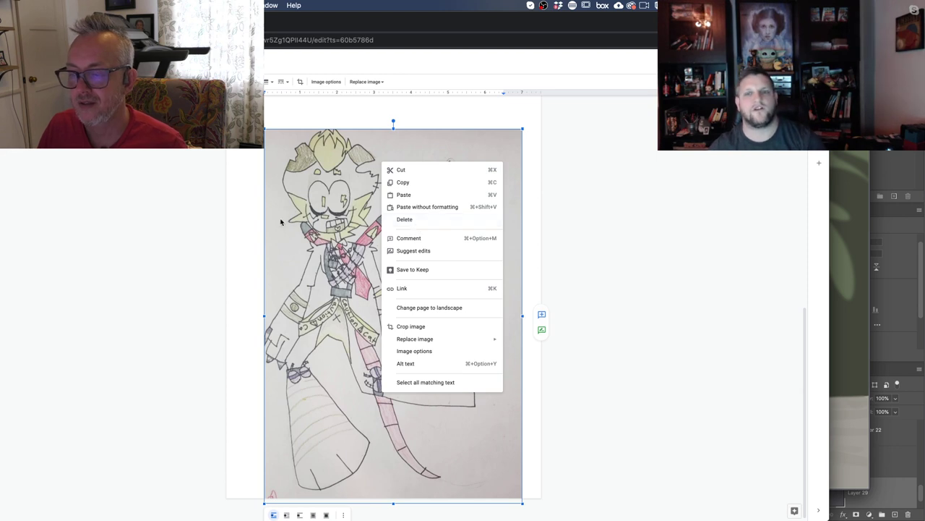
left_click(234, 180)
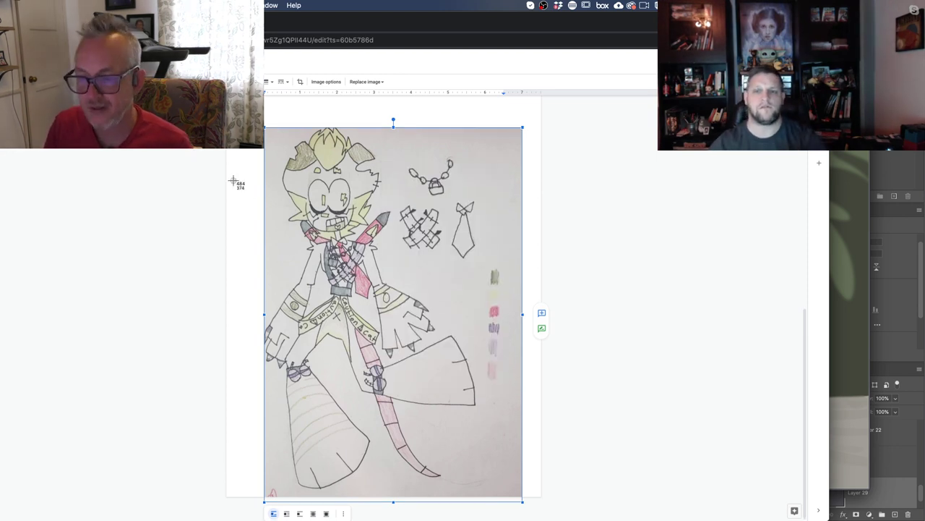
left_click_drag(264, 128, 522, 500)
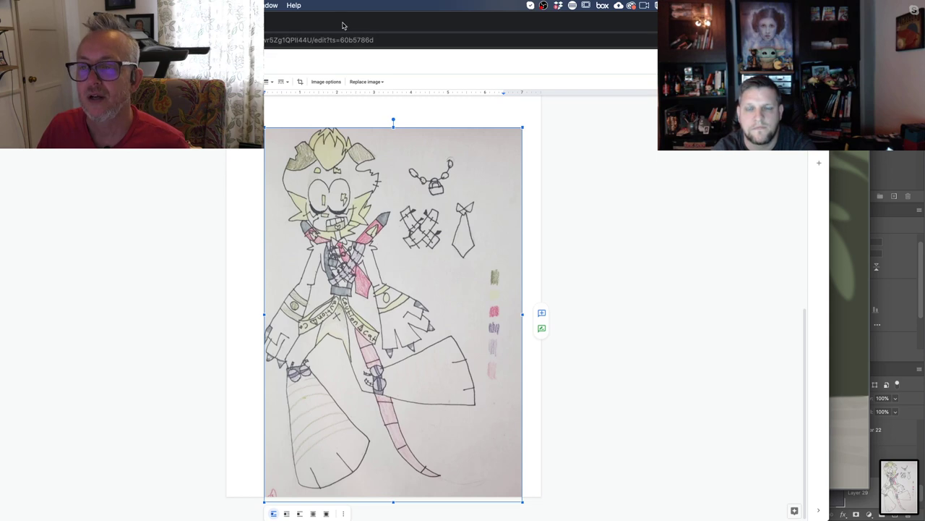
Clear the browser window and the artwork preview out of the way and switch back to Photoshop
left_click_drag(342, 25, 416, 16)
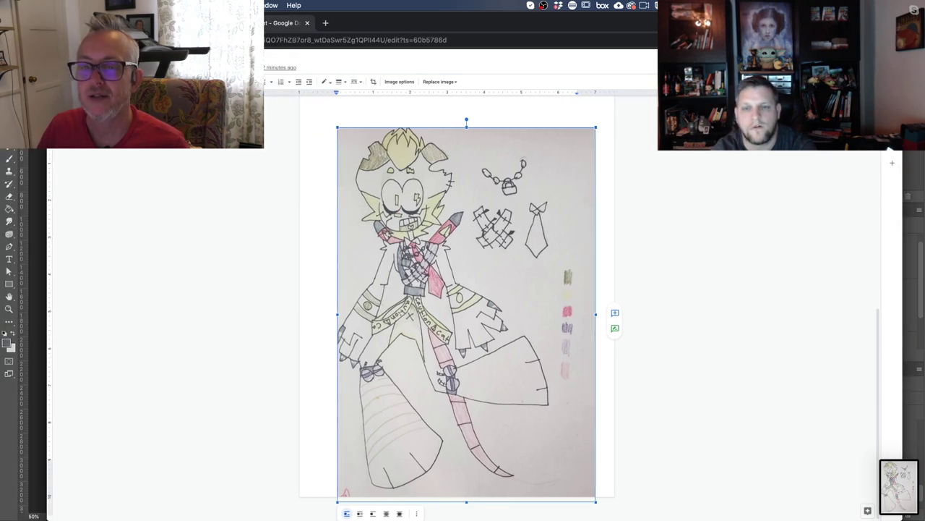
left_click(67, 23)
left_click(492, 29)
left_click(66, 23)
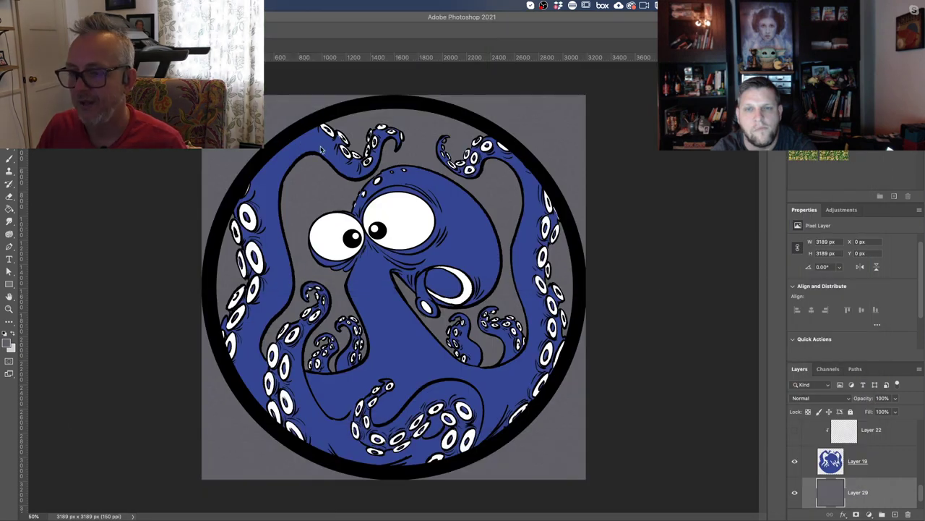
left_click(61, 7)
left_click(62, 7)
left_click(62, 7)
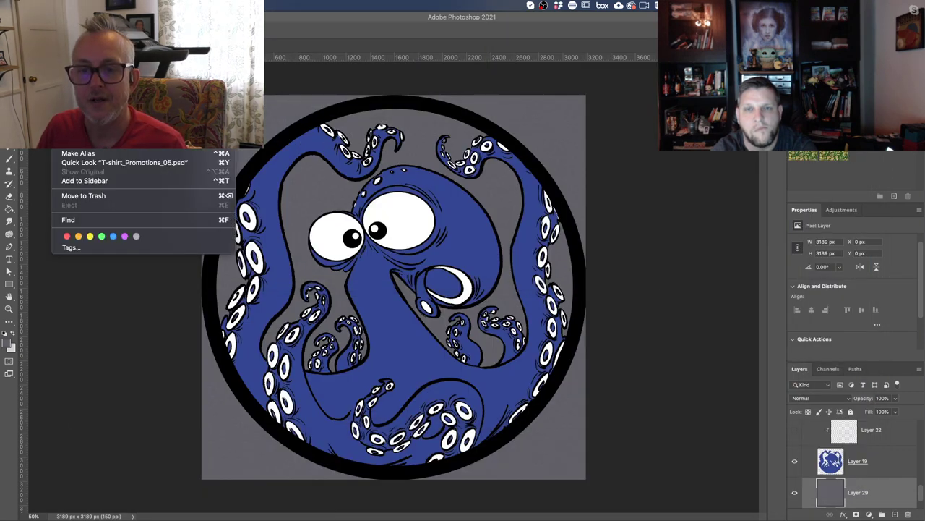
left_click(62, 7)
left_click(109, 28)
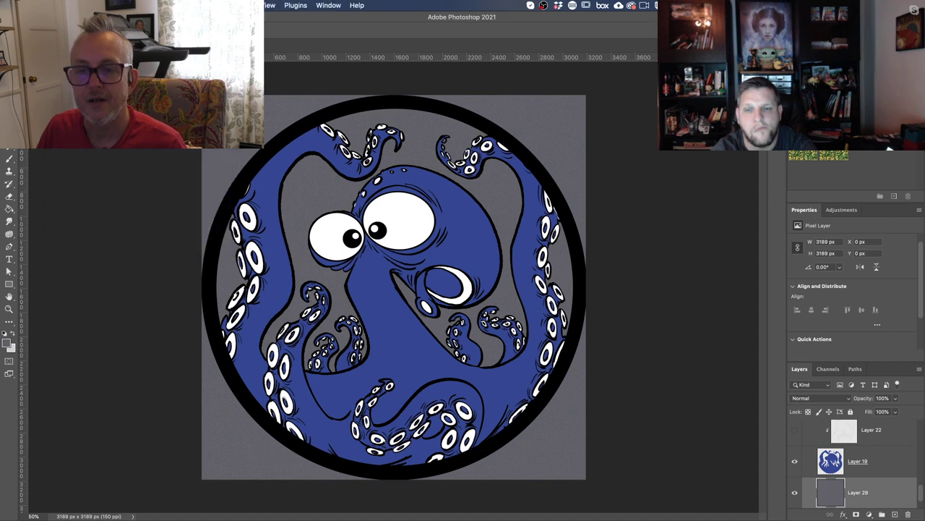
Open the captured screenshot of the character drawing as a document in Photoshop
left_click(76, 5)
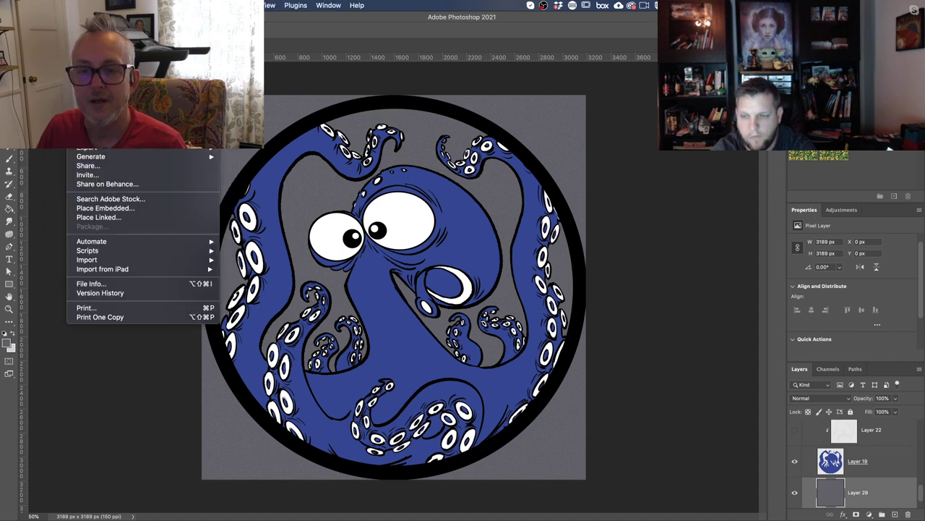
left_click(75, 6)
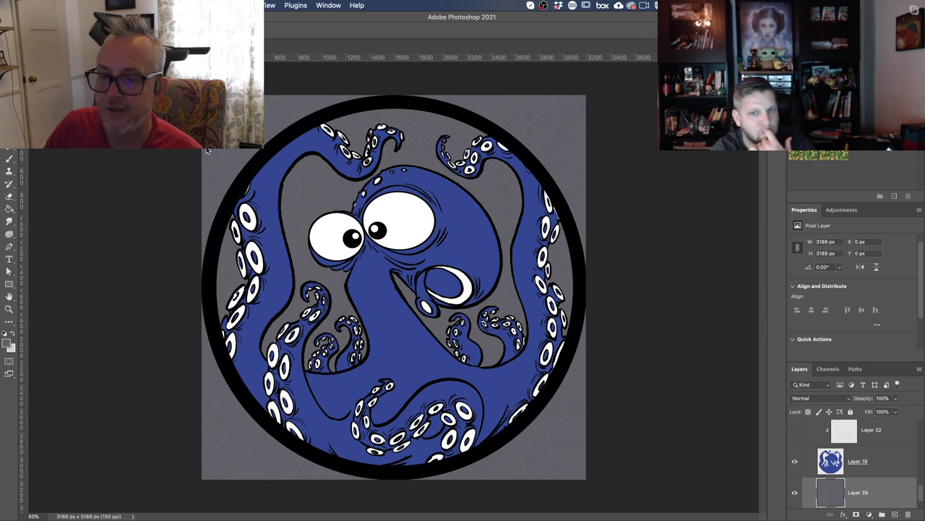
key("super+o")
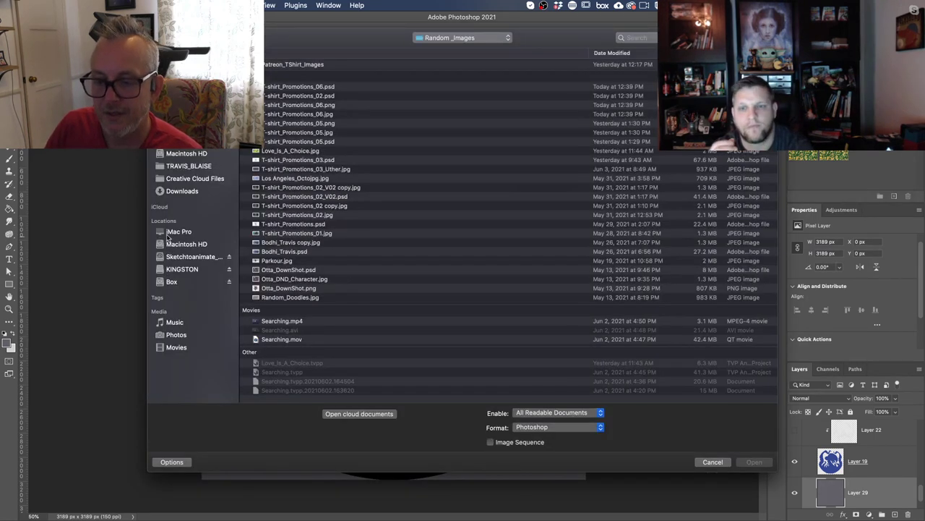
key("Escape")
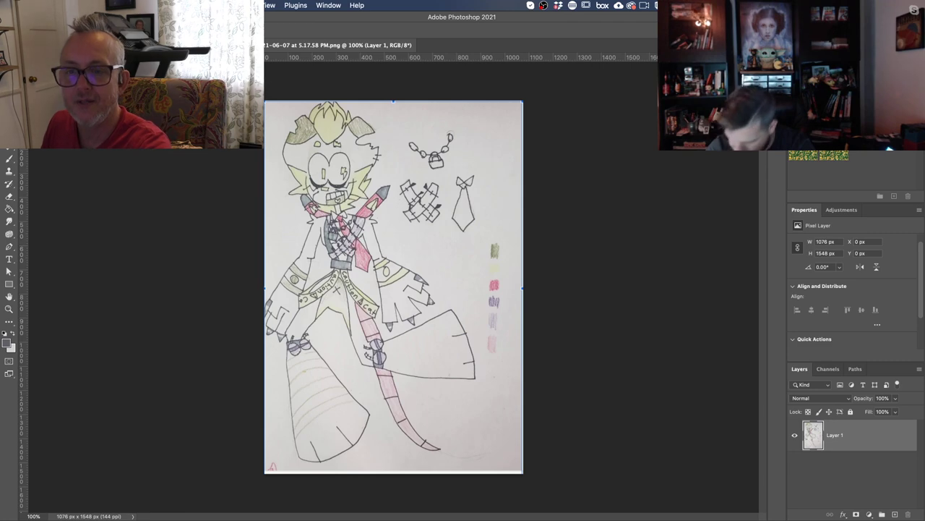
Set the drawing's image resolution to 150 pixels/inch with resampling on
left_click(77, 5)
mouse_move(121, 5)
mouse_move(134, 32)
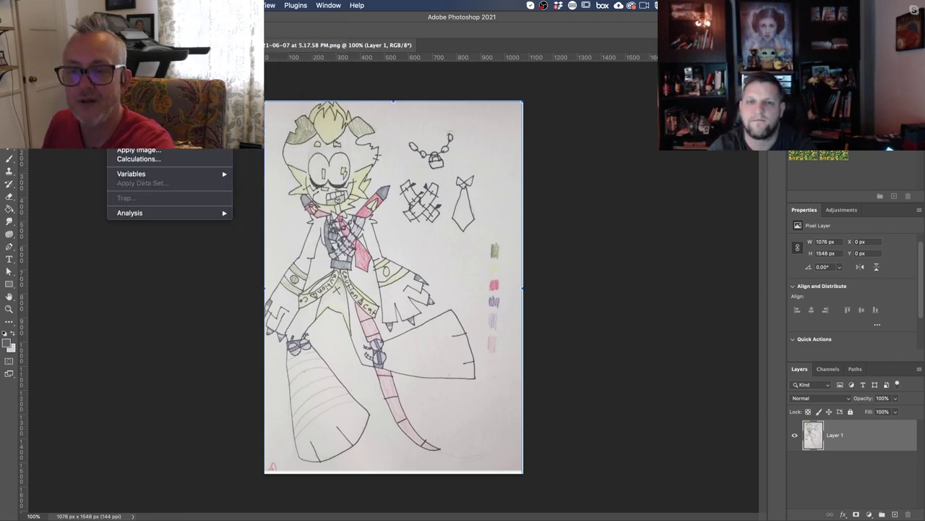
left_click(135, 79)
left_click_drag(594, 281, 335, 153)
left_click_drag(489, 237, 477, 237)
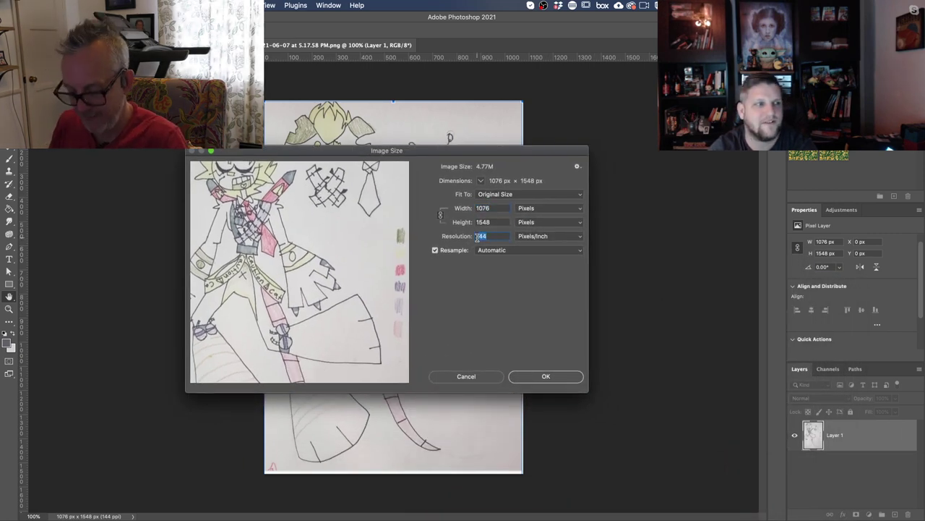
type("150")
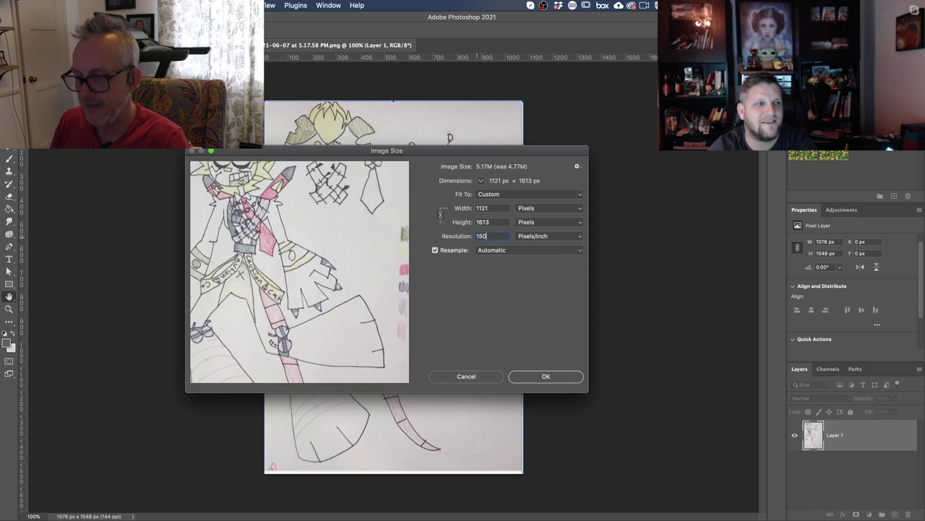
left_click(546, 376)
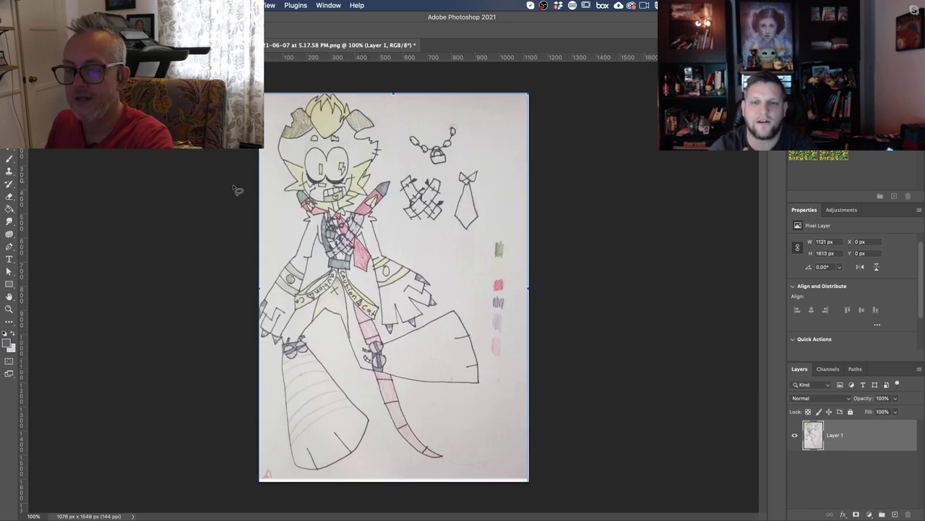
Add a new empty layer above the character drawing and lower the drawing layer's opacity to 40%
left_click(895, 514)
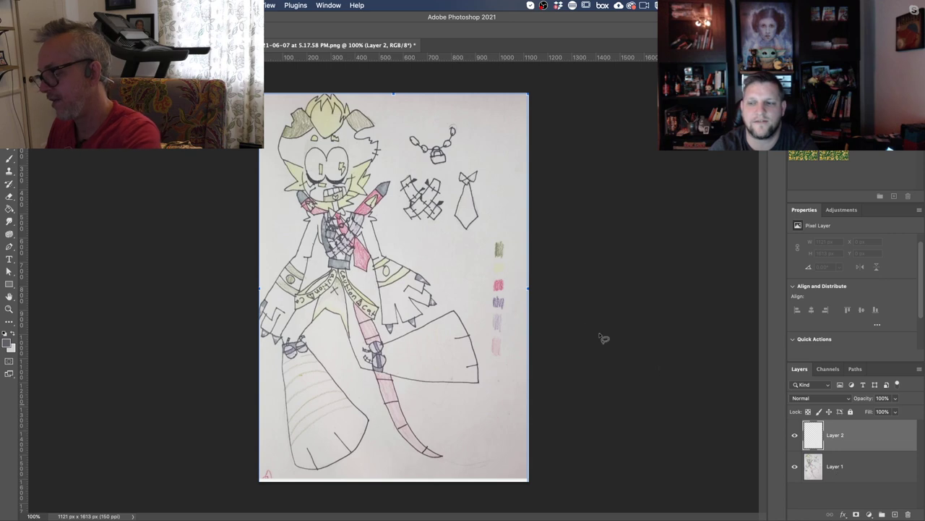
left_click(824, 454)
left_click(896, 398)
left_click_drag(897, 410, 870, 411)
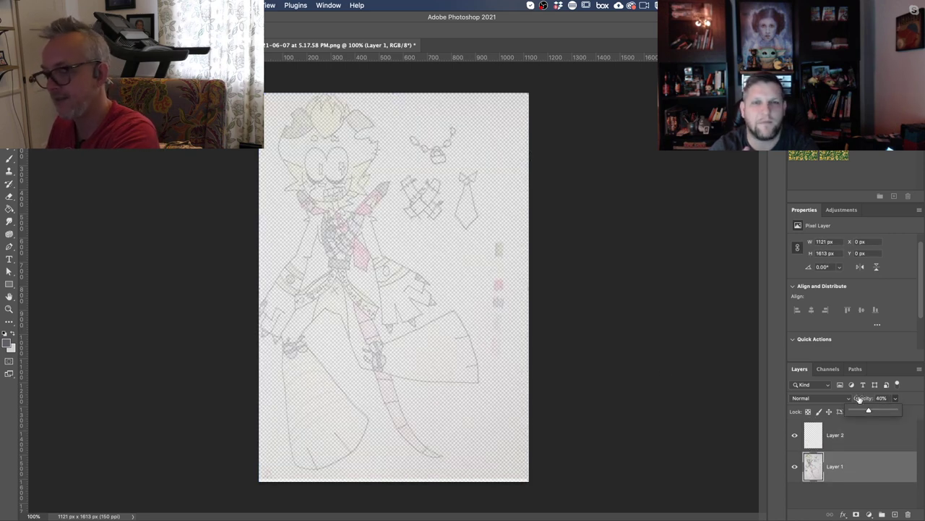
Fill the empty Layer 2 with a muted purple-gray and move it below the character drawing layer
left_click(835, 434)
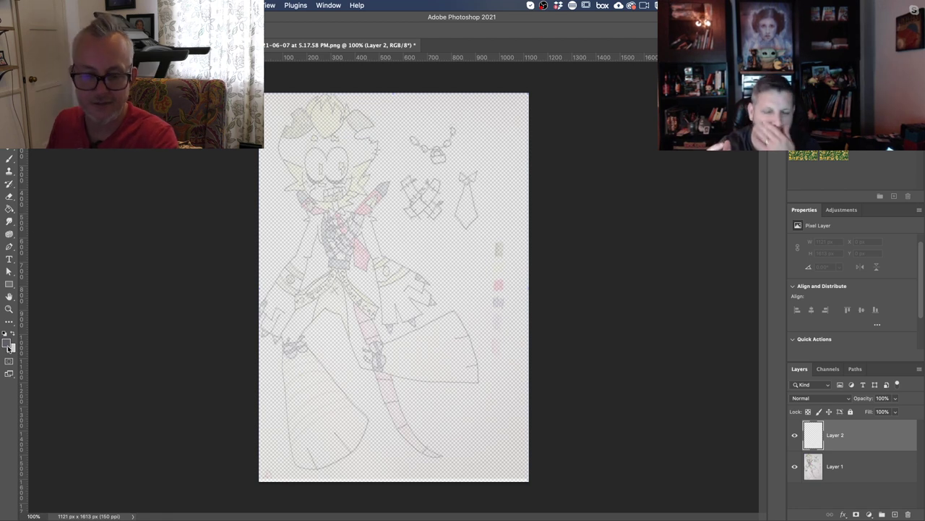
left_click(9, 340)
type("ffffff")
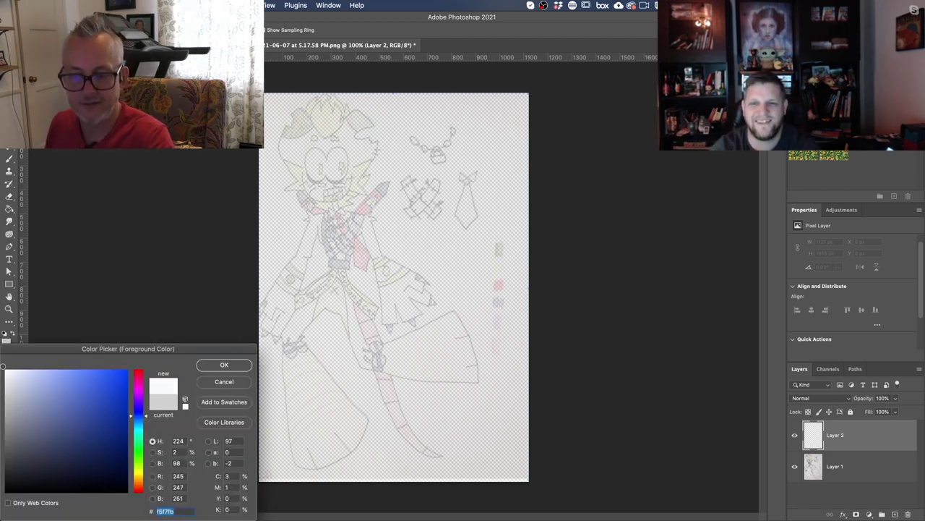
left_click(221, 365)
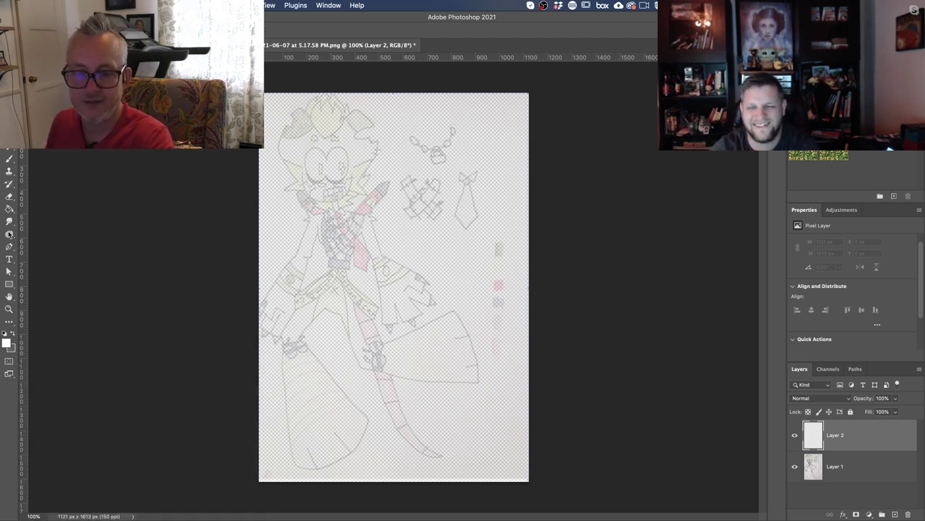
left_click(9, 343)
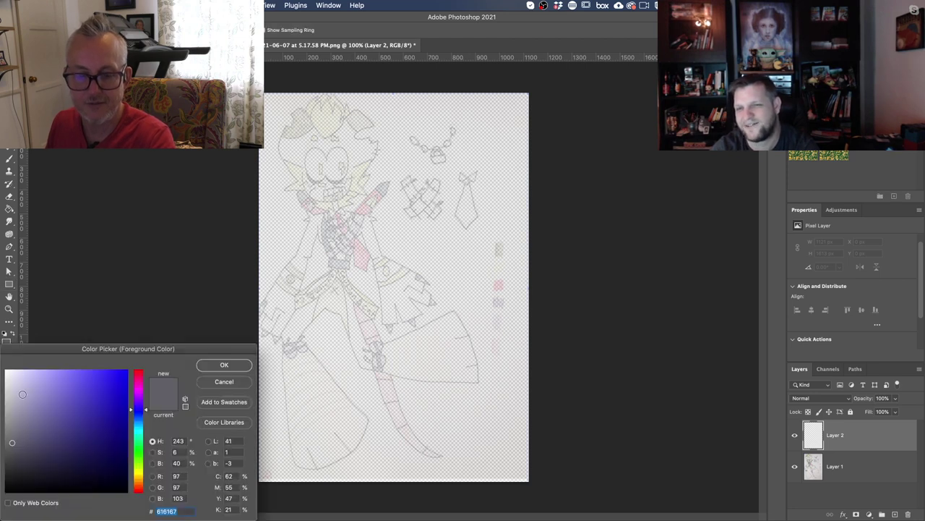
left_click(20, 433)
left_click(224, 366)
left_click(9, 208)
left_click(280, 254)
left_click_drag(818, 426, 815, 483)
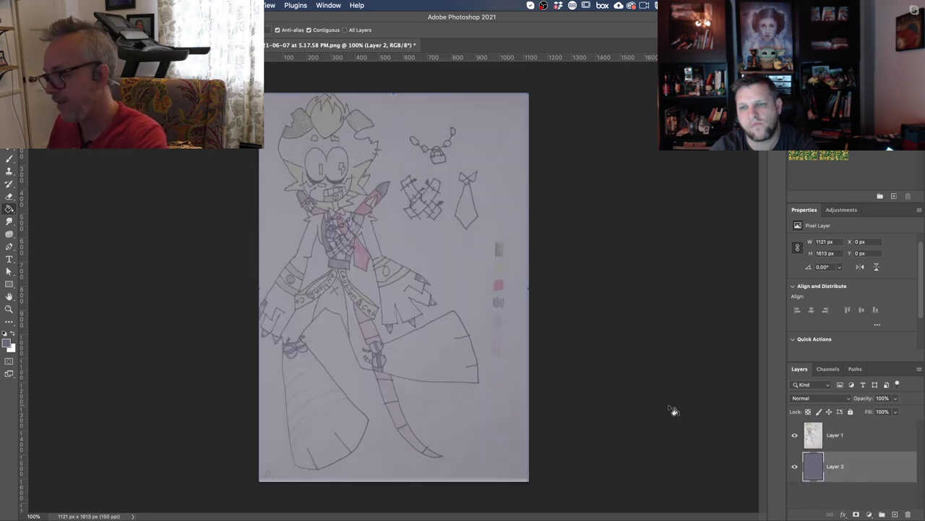
Add a new empty layer above the character drawing and fade the drawing layer to 15% opacity
left_click(851, 431)
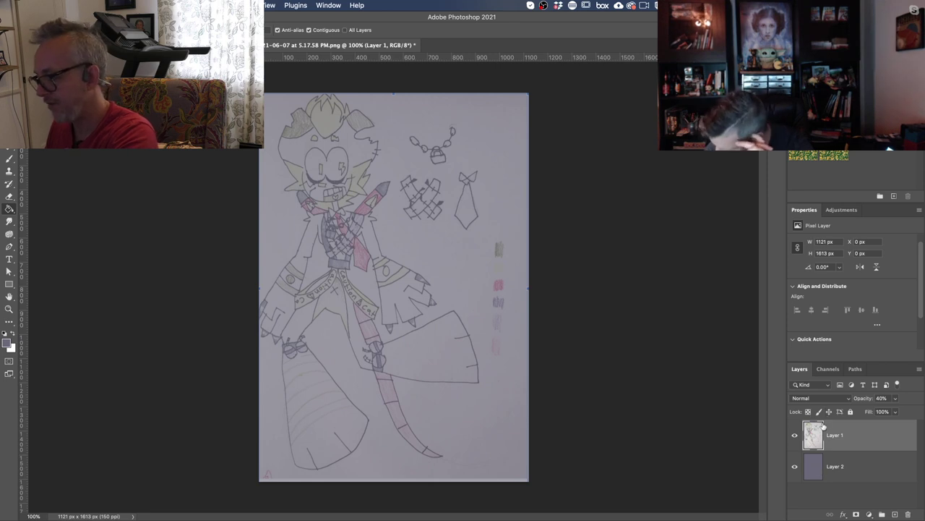
left_click(895, 514)
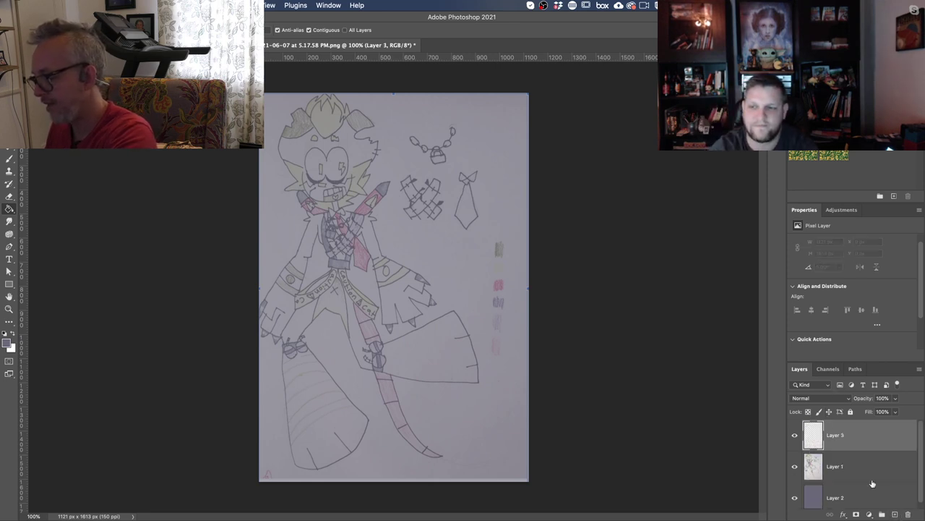
left_click(843, 466)
left_click(895, 398)
left_click(880, 411)
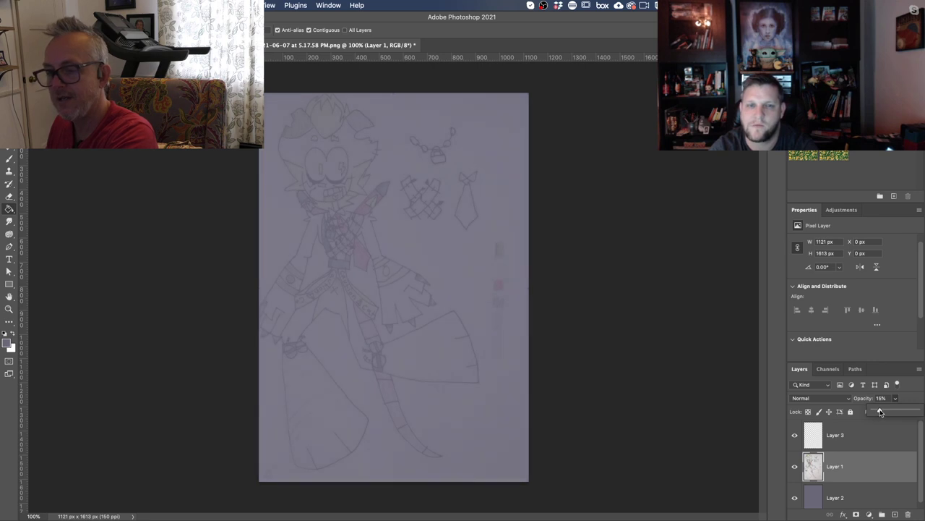
Select the empty Layer 3, set the foreground color to black (000000), and activate the Brush tool
left_click(838, 434)
left_click(7, 345)
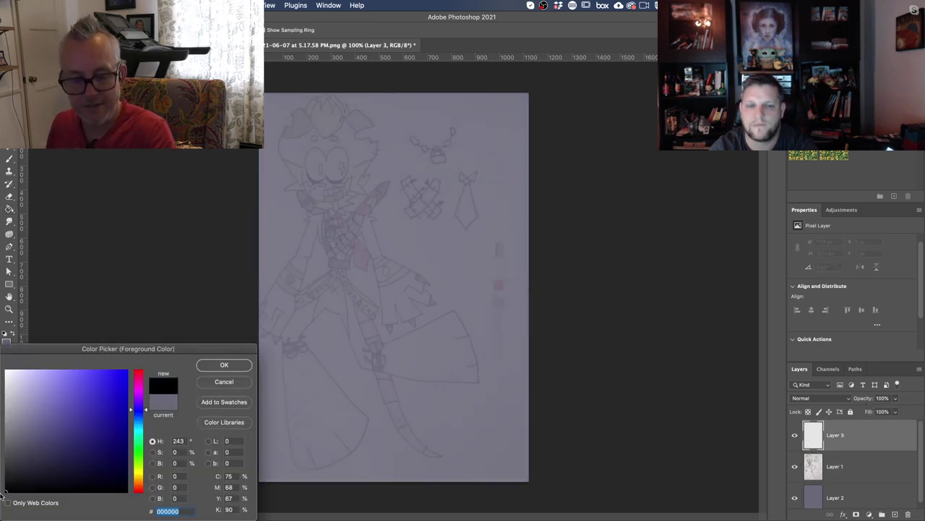
left_click(225, 364)
key("b")
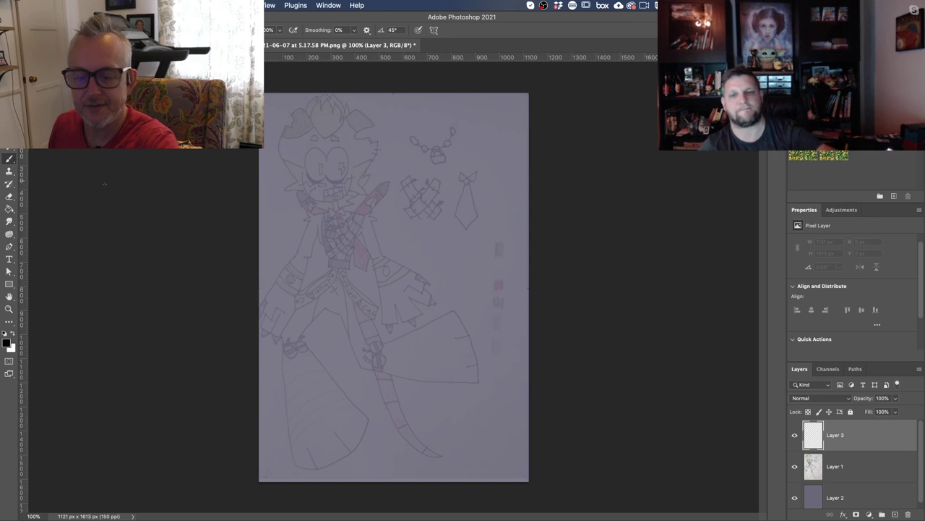
Increase the ink brush's size slightly, trying it with test strokes beside the figure and undoing them
right_click(327, 308)
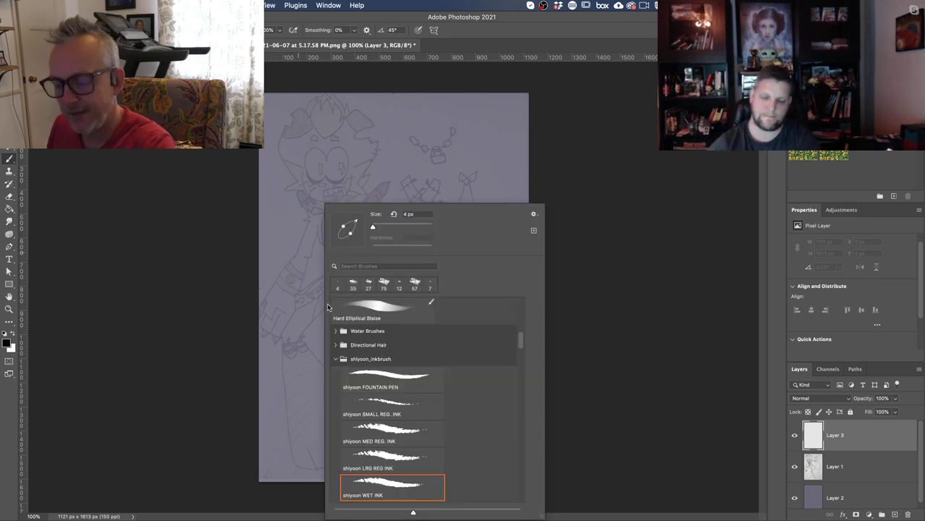
left_click(262, 296)
mouse_move(283, 305)
left_mouse_down()
mouse_move(264, 353)
mouse_move(272, 365)
left_mouse_up()
key("super+z")
right_click(292, 334)
left_click_drag(372, 228, 378, 228)
mouse_move(286, 224)
left_mouse_down()
mouse_move(291, 250)
mouse_move(226, 246)
left_mouse_up()
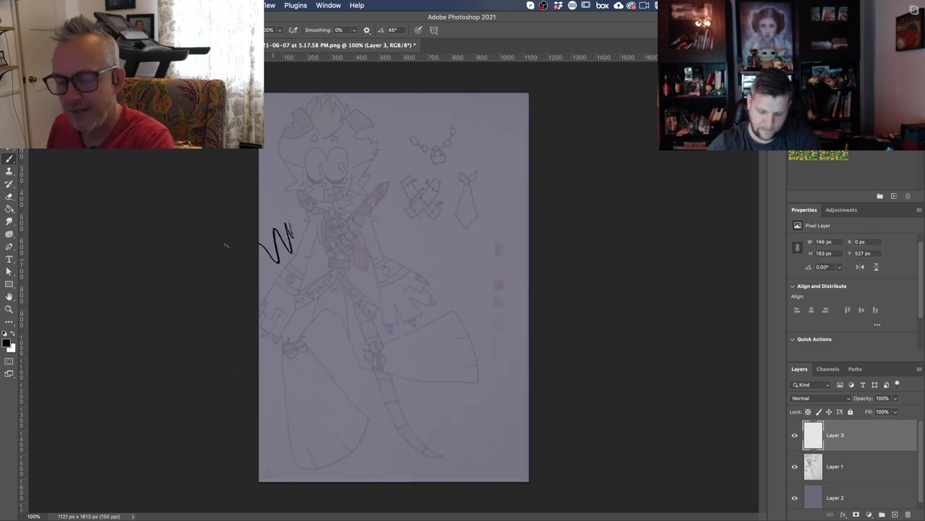
key("super+z")
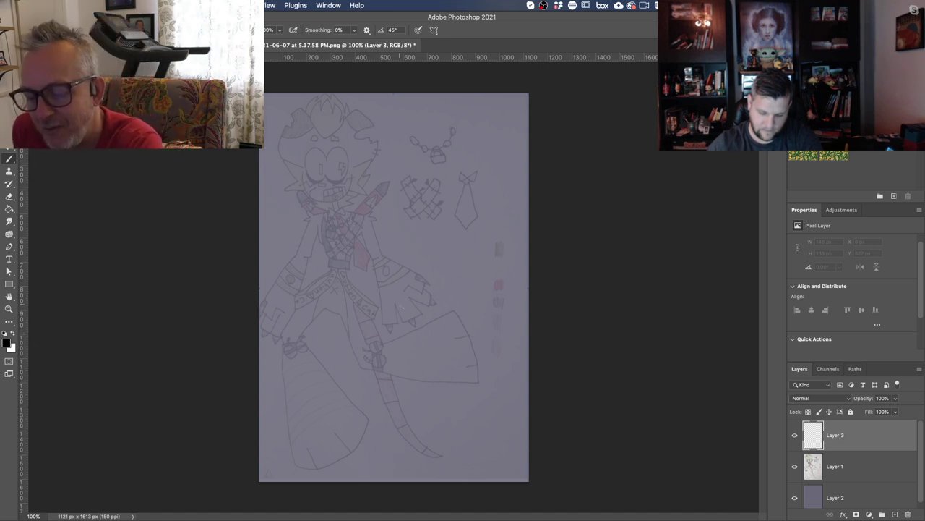
Sketch the new figure's tapered torso, cinched waist, hips and upper thigh in rough black strokes beside the faded character
mouse_move(399, 261)
left_mouse_down()
mouse_move(415, 279)
mouse_move(380, 280)
mouse_move(380, 293)
mouse_move(393, 275)
mouse_move(384, 259)
mouse_move(396, 259)
left_mouse_up()
mouse_move(381, 256)
left_mouse_down()
mouse_move(395, 251)
mouse_move(373, 265)
mouse_move(400, 230)
left_mouse_up()
left_click_drag(366, 206, 391, 204)
left_click_drag(378, 254, 366, 213)
left_click_drag(393, 249, 409, 217)
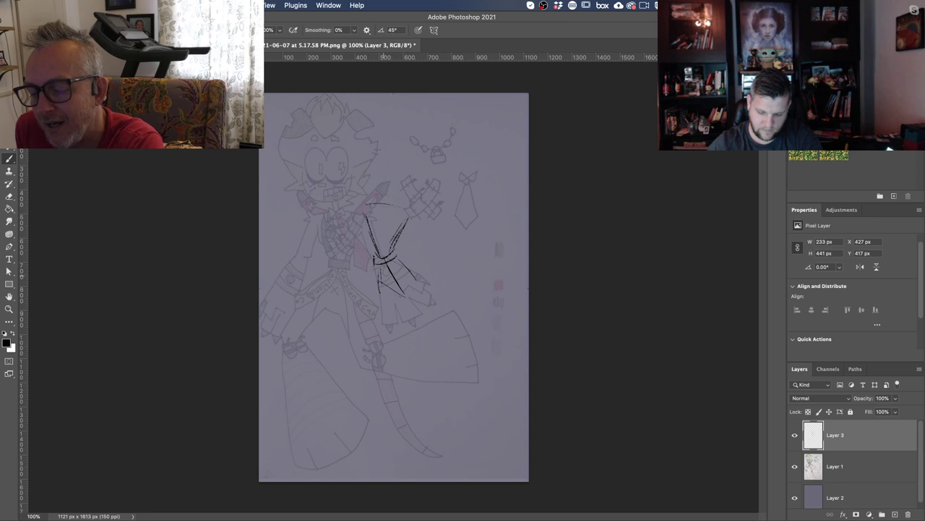
left_click_drag(406, 297, 400, 300)
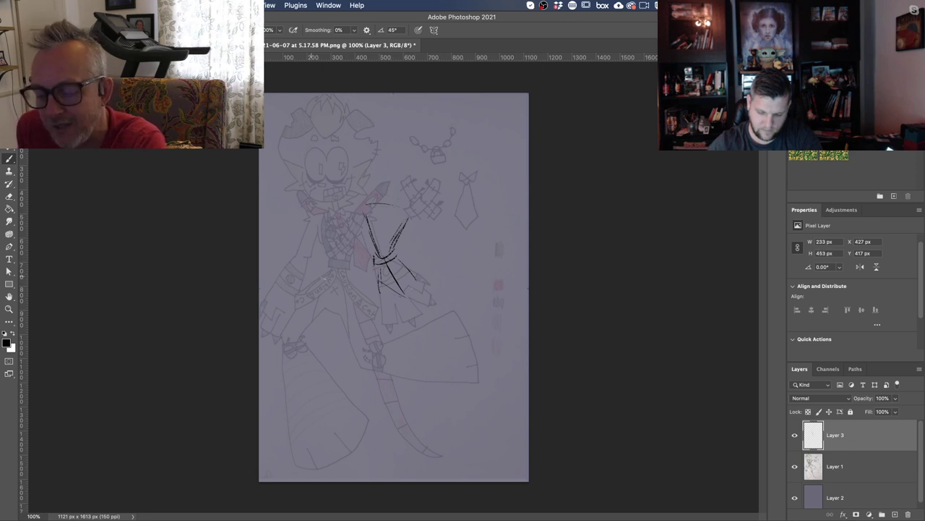
mouse_move(380, 283)
left_mouse_down()
mouse_move(403, 299)
mouse_move(375, 270)
mouse_move(432, 326)
left_mouse_up()
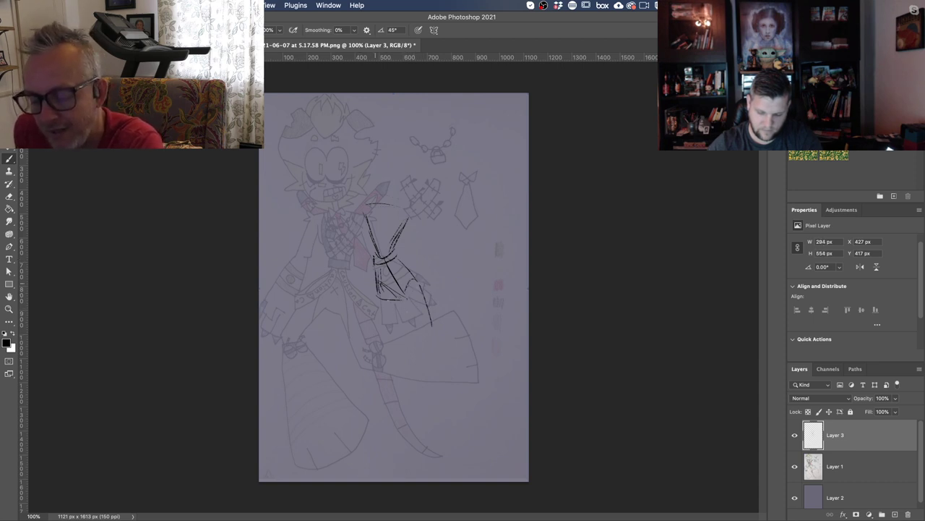
Draw the front leg's lower part as a large bell-bottom flare with a curved hem near the canvas bottom
left_click_drag(407, 303, 476, 449)
mouse_move(464, 375)
left_mouse_down()
mouse_move(478, 464)
mouse_move(394, 458)
left_mouse_up()
left_click_drag(464, 452, 399, 462)
left_click_drag(415, 344, 405, 448)
left_click_drag(413, 360, 404, 459)
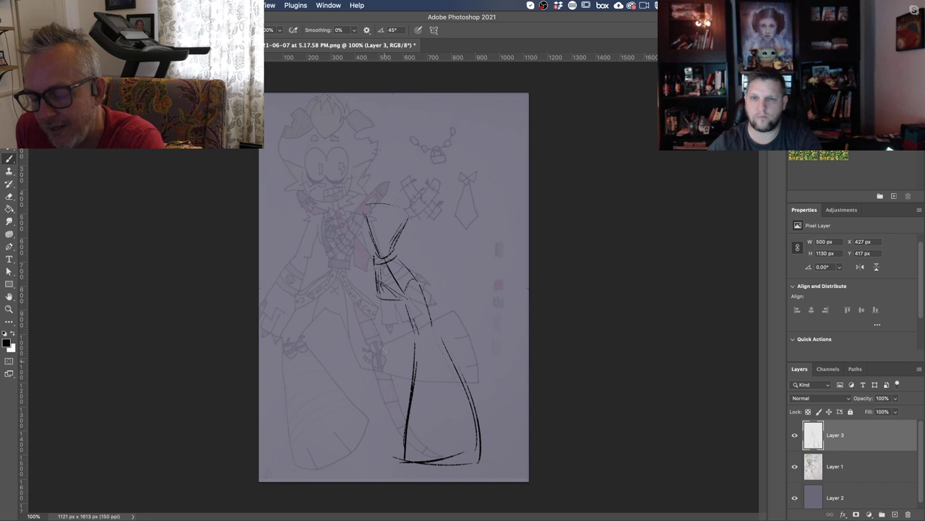
Sketch the other flared leg beside it, rework both thighs, and mark the knee lines where the flares begin
mouse_move(375, 286)
left_mouse_down()
mouse_move(369, 327)
mouse_move(385, 323)
mouse_move(383, 413)
mouse_move(396, 449)
mouse_move(321, 448)
left_mouse_up()
mouse_move(363, 332)
left_mouse_down()
mouse_move(329, 460)
mouse_move(334, 437)
left_mouse_up()
left_click_drag(402, 290, 415, 345)
left_click_drag(425, 306, 467, 436)
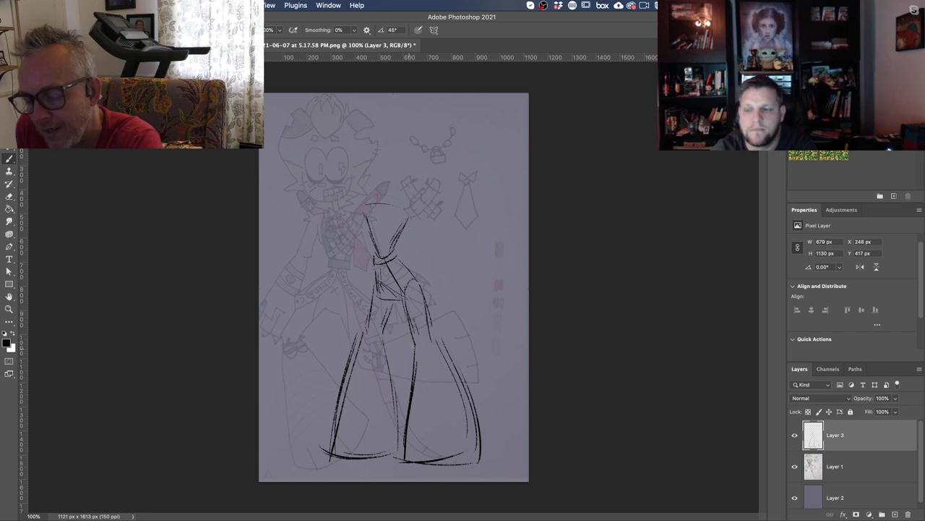
left_click_drag(425, 349, 361, 347)
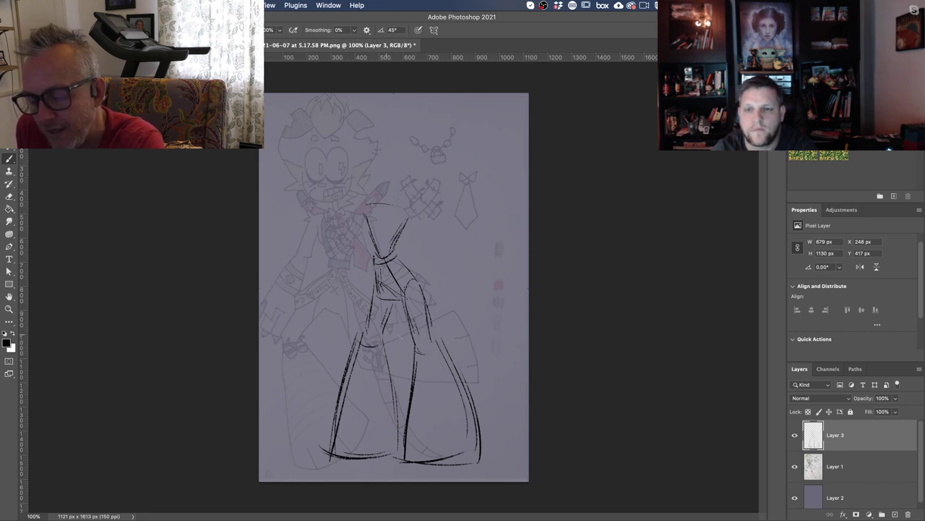
Add fold lines inside both bell-bottoms, thicken their curved hems, and draw cuffs at the knees
left_click_drag(476, 430, 428, 473)
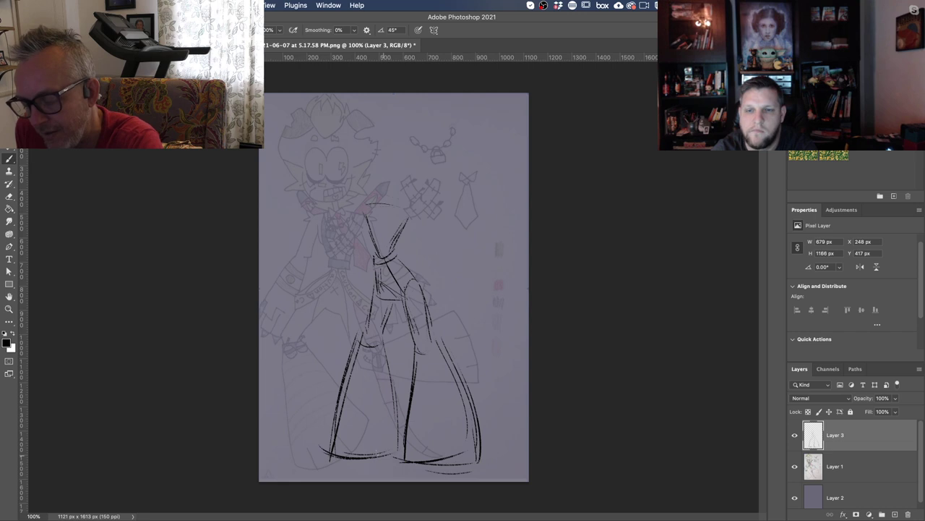
mouse_move(435, 434)
left_mouse_down()
mouse_move(435, 460)
mouse_move(417, 462)
left_mouse_up()
mouse_move(354, 421)
left_mouse_down()
mouse_move(355, 457)
mouse_move(343, 454)
left_mouse_up()
left_click_drag(332, 422, 332, 440)
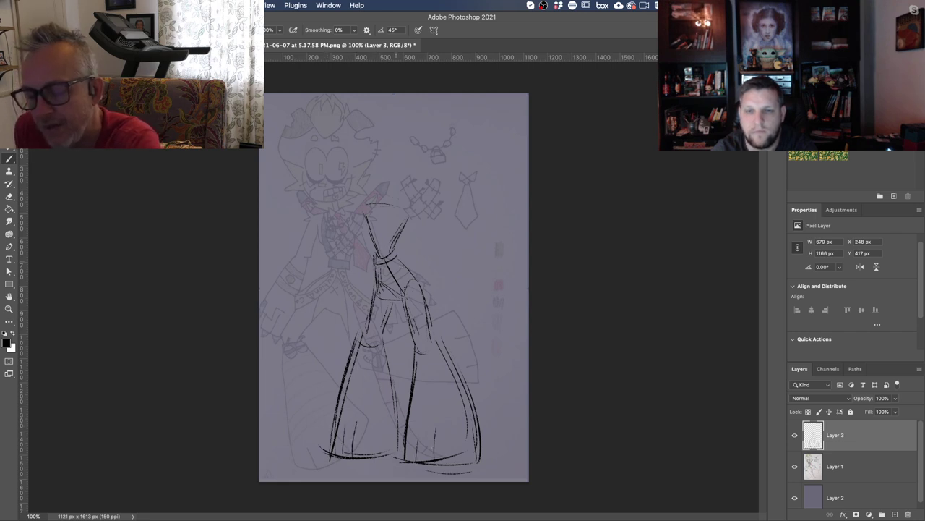
mouse_move(418, 289)
left_mouse_down()
mouse_move(458, 386)
mouse_move(426, 481)
mouse_move(409, 468)
left_mouse_up()
left_click_drag(481, 464, 400, 473)
left_click_drag(322, 450, 394, 463)
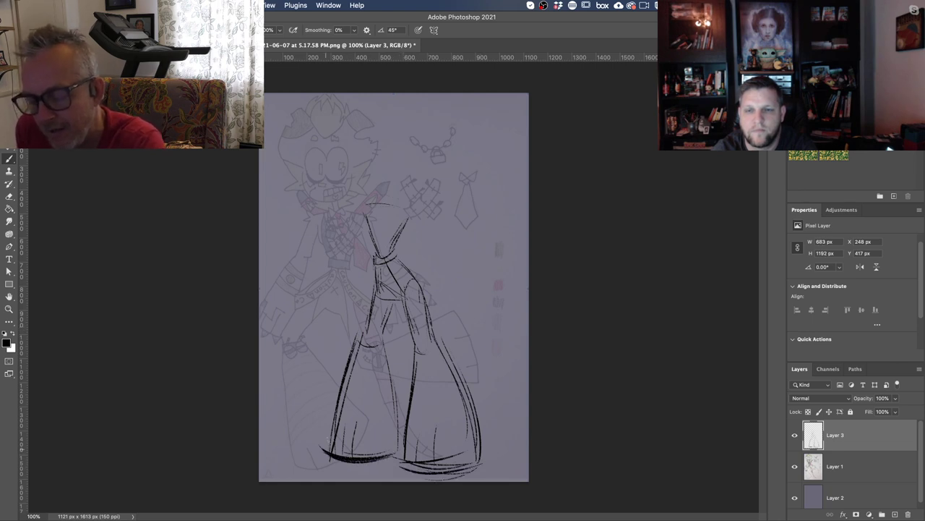
mouse_move(360, 336)
left_mouse_down()
mouse_move(439, 345)
mouse_move(457, 333)
left_mouse_up()
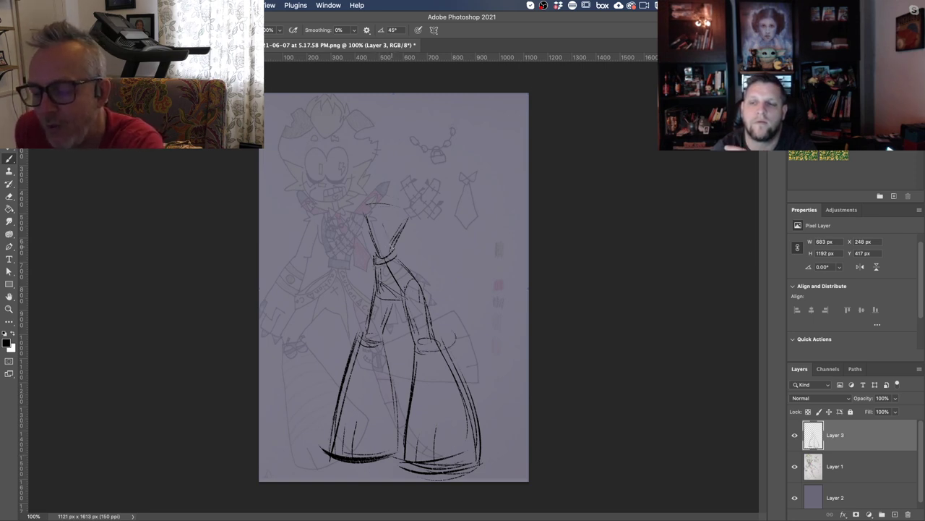
Fill the torso with crossing diagonal strokes to form a fishnet top
left_click_drag(374, 205, 385, 248)
left_click_drag(375, 206, 387, 252)
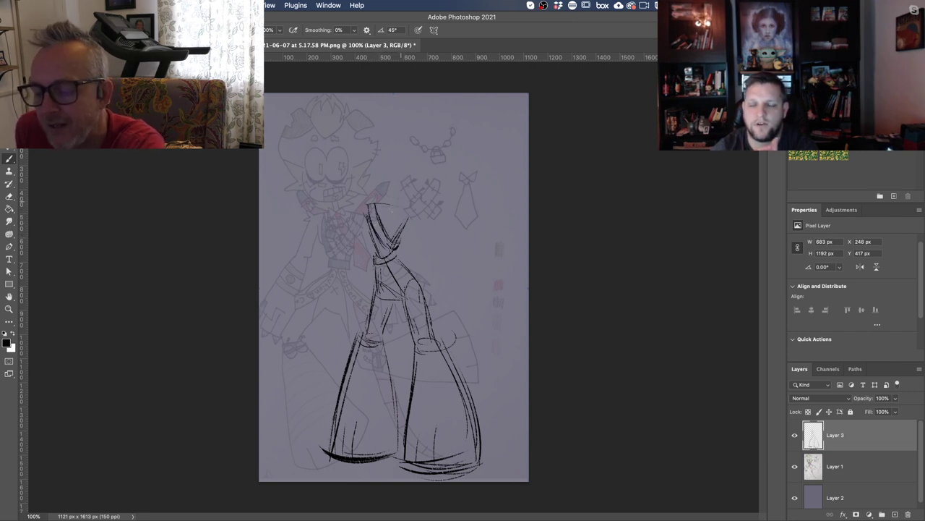
mouse_move(397, 203)
left_mouse_down()
mouse_move(376, 260)
mouse_move(388, 217)
mouse_move(380, 274)
mouse_move(376, 254)
left_mouse_up()
left_click_drag(395, 204, 377, 228)
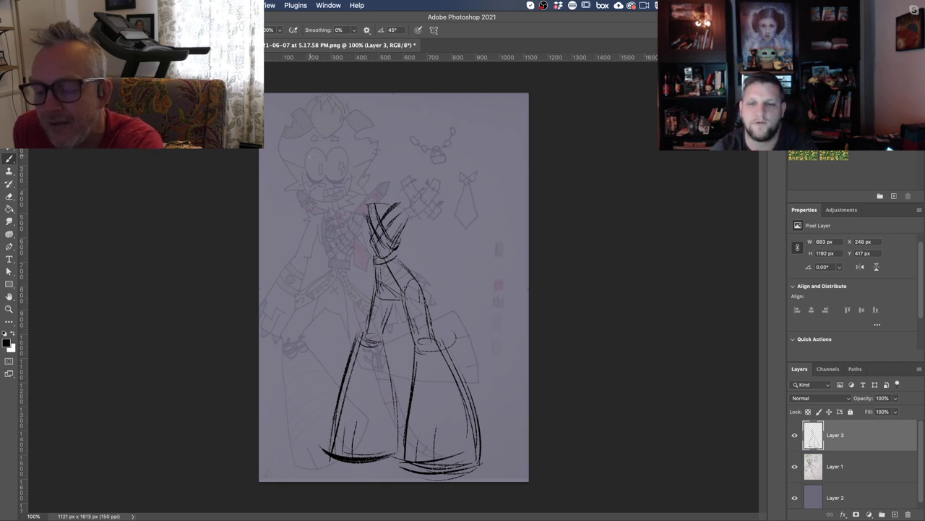
mouse_move(377, 232)
left_mouse_down()
mouse_move(371, 247)
mouse_move(390, 220)
left_mouse_up()
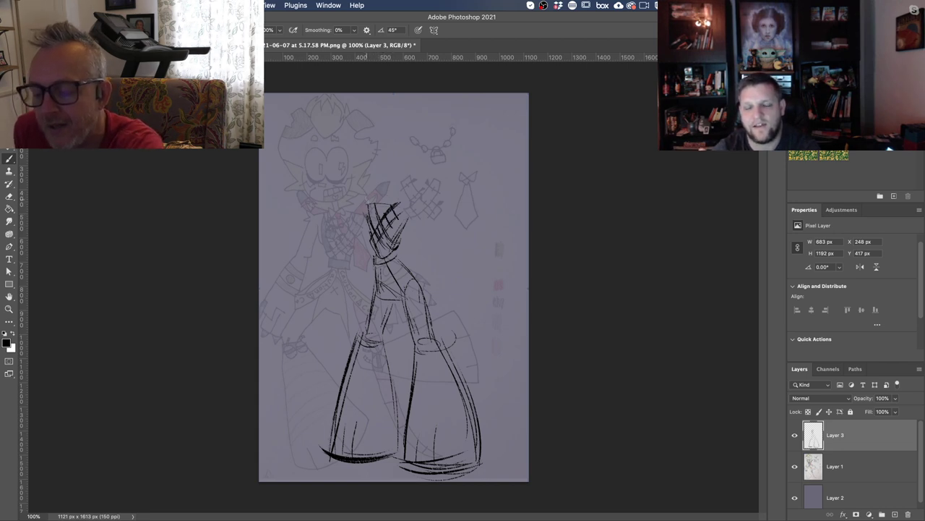
left_click_drag(368, 206, 393, 245)
left_click_drag(392, 239, 386, 252)
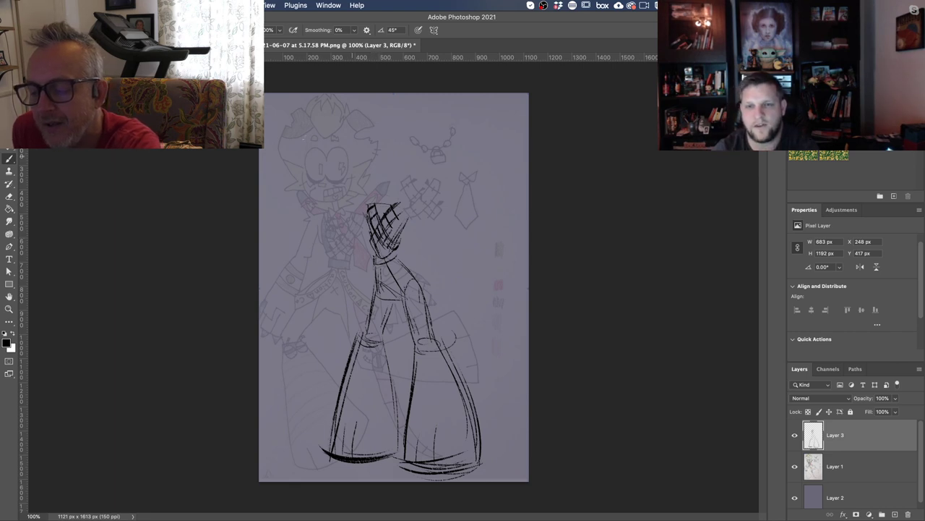
Sketch the shoulder details, neck and head above the torso, with large round eyes, tall pointed ears and a hair tuft
mouse_move(407, 207)
left_mouse_down()
mouse_move(409, 220)
mouse_move(416, 200)
mouse_move(422, 208)
left_mouse_up()
left_click_drag(422, 209, 413, 210)
mouse_move(363, 196)
left_mouse_down()
mouse_move(371, 204)
mouse_move(361, 225)
mouse_move(402, 204)
mouse_move(384, 191)
mouse_move(402, 185)
mouse_move(366, 191)
mouse_move(355, 164)
mouse_move(377, 169)
left_mouse_up()
mouse_move(396, 162)
left_mouse_down()
mouse_move(368, 158)
mouse_move(367, 141)
mouse_move(365, 166)
mouse_move(363, 141)
mouse_move(397, 146)
mouse_move(406, 165)
mouse_move(393, 133)
mouse_move(397, 148)
mouse_move(365, 144)
mouse_move(399, 147)
left_mouse_up()
mouse_move(397, 114)
left_mouse_down()
mouse_move(373, 131)
mouse_move(369, 106)
mouse_move(388, 93)
mouse_move(423, 101)
mouse_move(425, 173)
left_mouse_up()
left_click_drag(433, 129, 408, 175)
left_click_drag(432, 138, 414, 170)
mouse_move(433, 112)
left_mouse_down()
mouse_move(409, 123)
mouse_move(429, 103)
mouse_move(409, 134)
mouse_move(423, 101)
left_mouse_up()
mouse_move(371, 117)
left_mouse_down()
mouse_move(359, 97)
mouse_move(349, 137)
mouse_move(358, 154)
left_mouse_up()
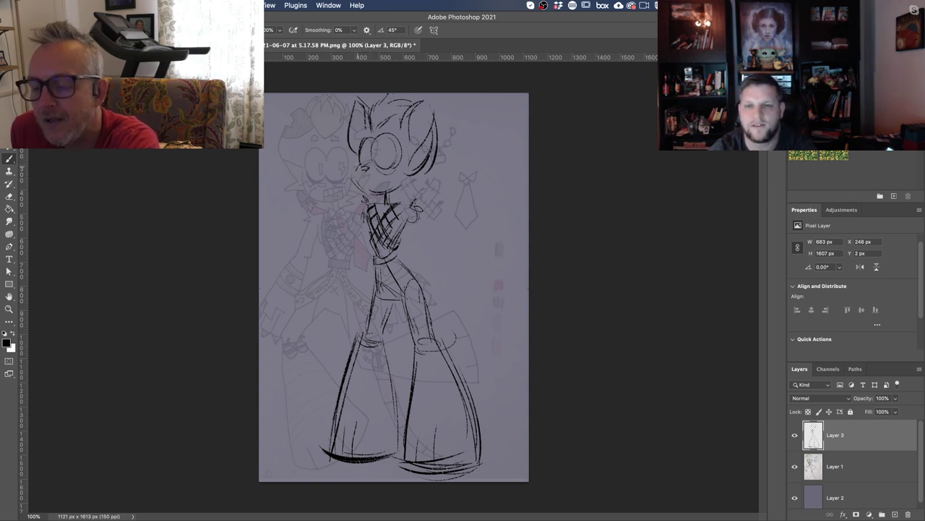
Draw the open toothy mouth and pupils, notch and shade the large ear, and build up the hair tuft
mouse_move(362, 178)
left_mouse_down()
mouse_move(378, 179)
mouse_move(360, 180)
mouse_move(380, 189)
mouse_move(362, 181)
mouse_move(380, 189)
mouse_move(351, 190)
mouse_move(394, 204)
left_mouse_up()
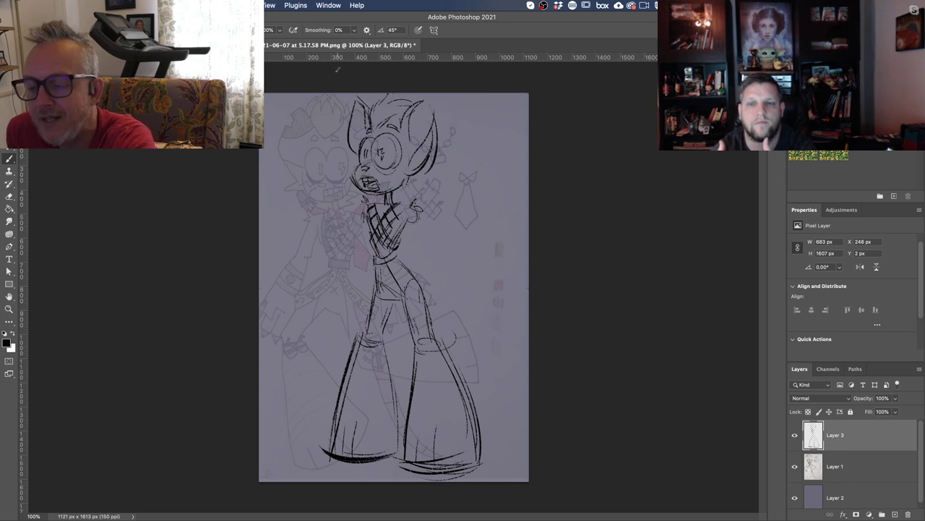
left_click_drag(434, 113, 431, 171)
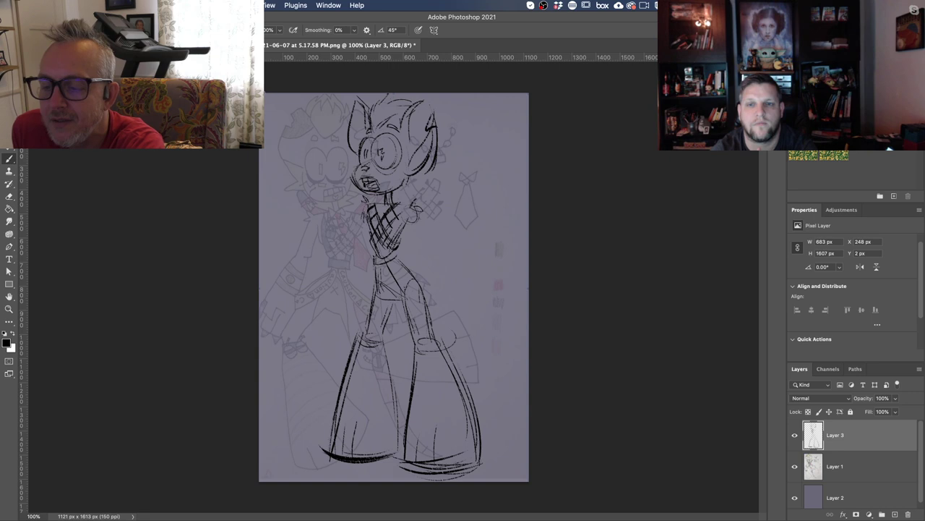
mouse_move(371, 129)
left_mouse_down()
mouse_move(376, 96)
mouse_move(403, 94)
left_mouse_up()
left_click_drag(405, 128, 380, 119)
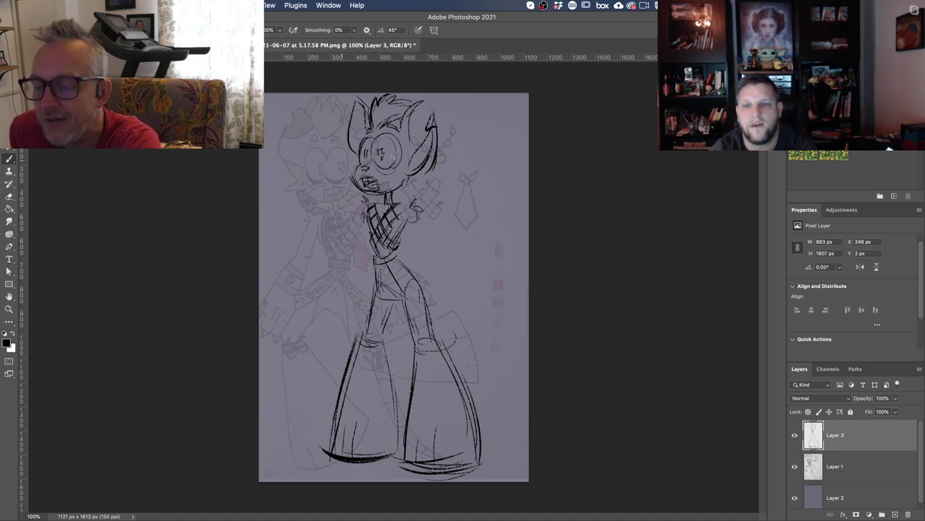
mouse_move(410, 162)
left_mouse_down()
mouse_move(431, 151)
mouse_move(413, 161)
mouse_move(429, 162)
left_mouse_up()
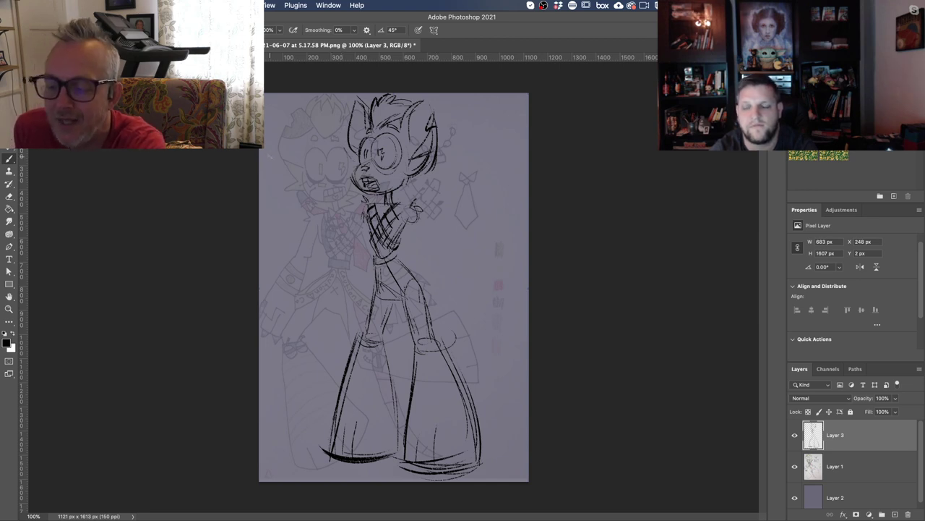
Toggle Layer 3's visibility to compare with the original, and sketch a shaggy mane behind the ears and around the head
left_click(795, 435)
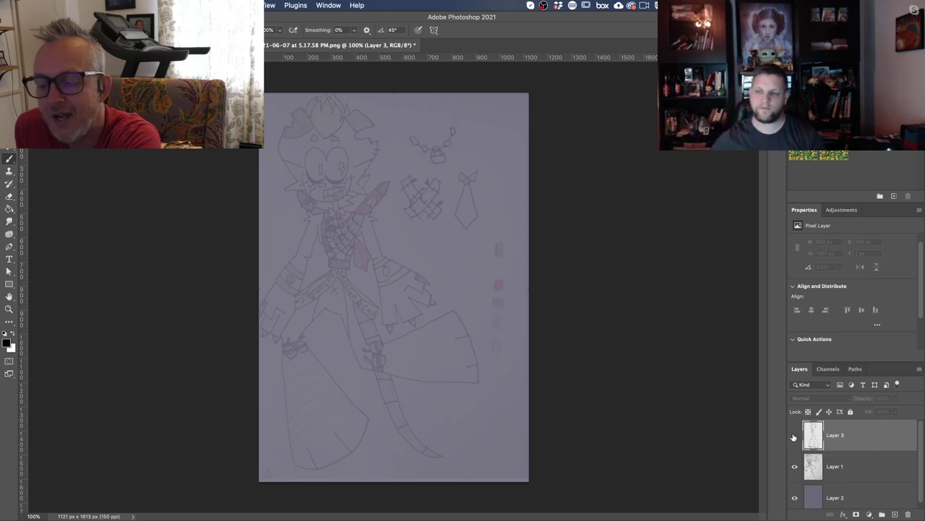
left_click(795, 435)
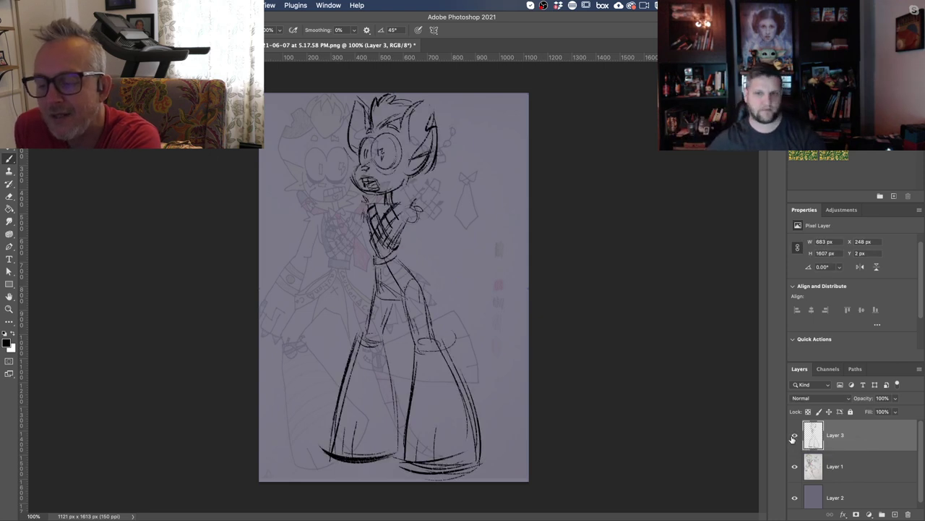
mouse_move(437, 119)
left_mouse_down()
mouse_move(452, 146)
mouse_move(447, 171)
mouse_move(396, 205)
left_mouse_up()
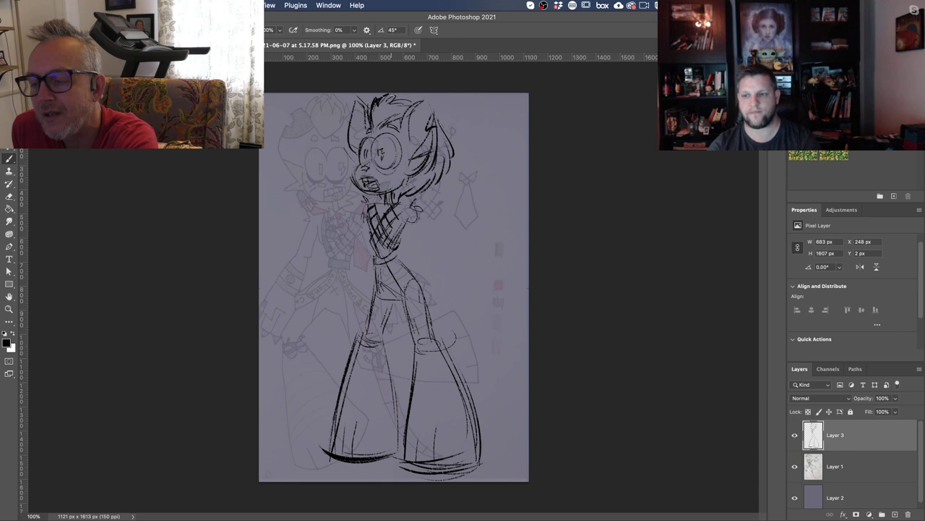
mouse_move(399, 94)
left_mouse_down()
mouse_move(444, 109)
mouse_move(451, 152)
left_mouse_up()
mouse_move(432, 102)
left_mouse_down()
mouse_move(439, 121)
mouse_move(410, 184)
mouse_move(396, 188)
mouse_move(358, 161)
left_mouse_up()
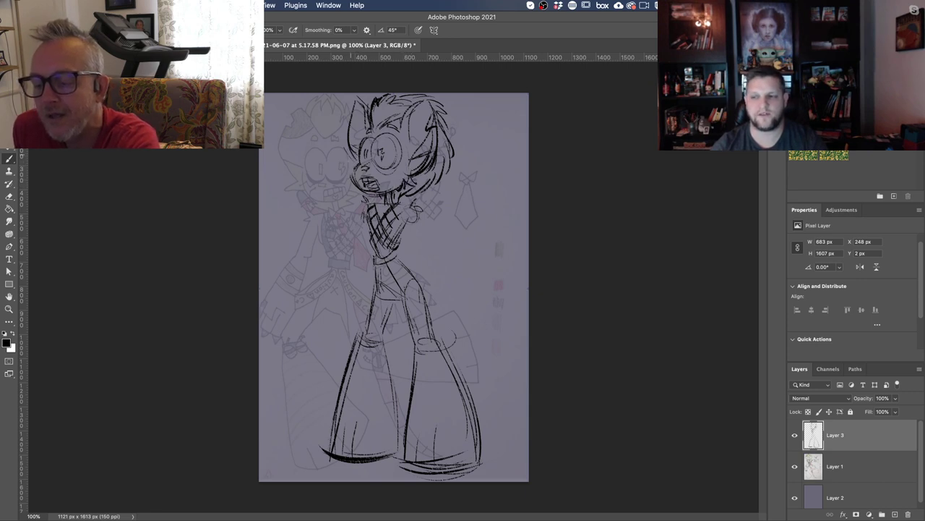
Draw rounded chain-like links around both knee cuffs and darken them
mouse_move(373, 337)
left_mouse_down()
mouse_move(379, 349)
mouse_move(358, 348)
left_mouse_up()
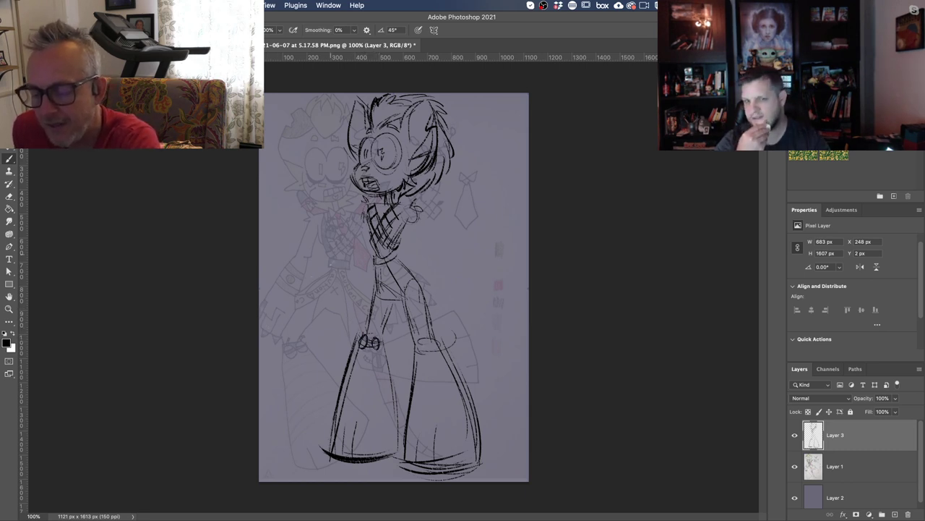
mouse_move(427, 345)
left_mouse_down()
mouse_move(421, 353)
mouse_move(437, 354)
mouse_move(433, 341)
left_mouse_up()
mouse_move(416, 353)
left_mouse_down()
mouse_move(436, 352)
mouse_move(423, 340)
left_mouse_up()
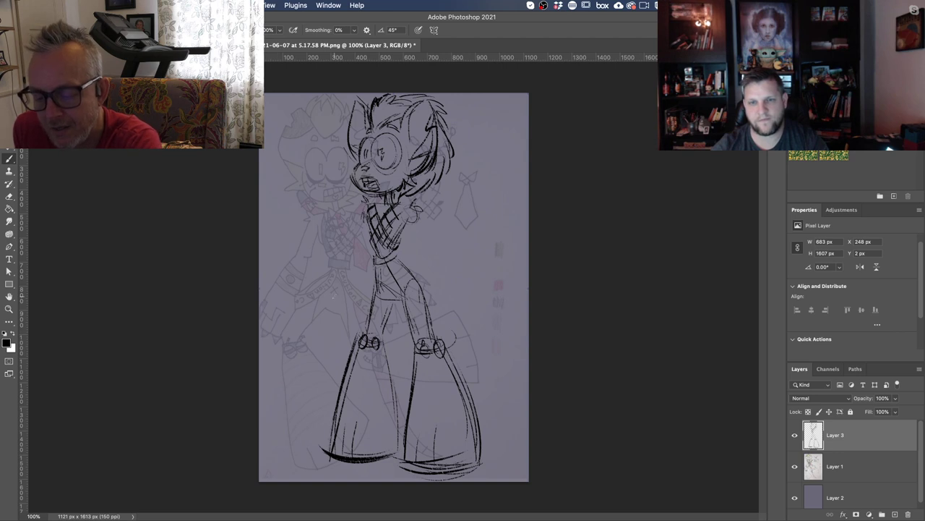
left_click_drag(365, 333, 384, 345)
mouse_move(362, 339)
left_mouse_down()
mouse_move(363, 349)
mouse_move(378, 351)
left_mouse_up()
Reinforce the outlines and hems of both bell-bottoms with heavier, wider strokes
left_click_drag(385, 341, 393, 366)
left_click_drag(395, 371, 401, 456)
mouse_move(399, 455)
left_mouse_down()
mouse_move(365, 461)
mouse_move(322, 443)
left_mouse_up()
left_click_drag(346, 463, 390, 465)
left_click_drag(335, 397, 322, 449)
mouse_move(324, 455)
left_mouse_down()
mouse_move(331, 422)
mouse_move(332, 452)
left_mouse_up()
left_click_drag(357, 423, 353, 455)
left_click_drag(415, 406, 402, 469)
left_click_drag(429, 475, 473, 469)
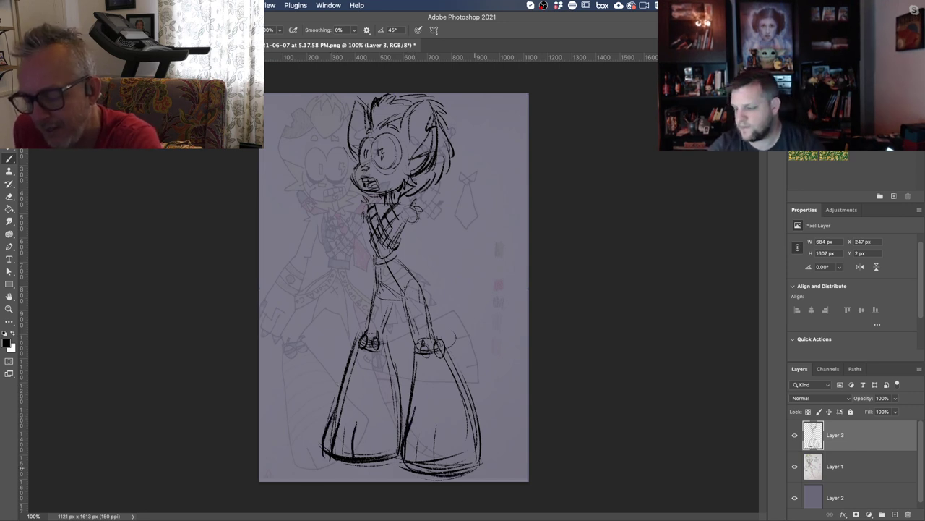
Add vertical folds at the front flare's hem and draw curved bands across the lower part of both bell-bottoms
left_click_drag(440, 437, 436, 469)
left_click_drag(417, 444, 414, 460)
left_click_drag(462, 437, 458, 469)
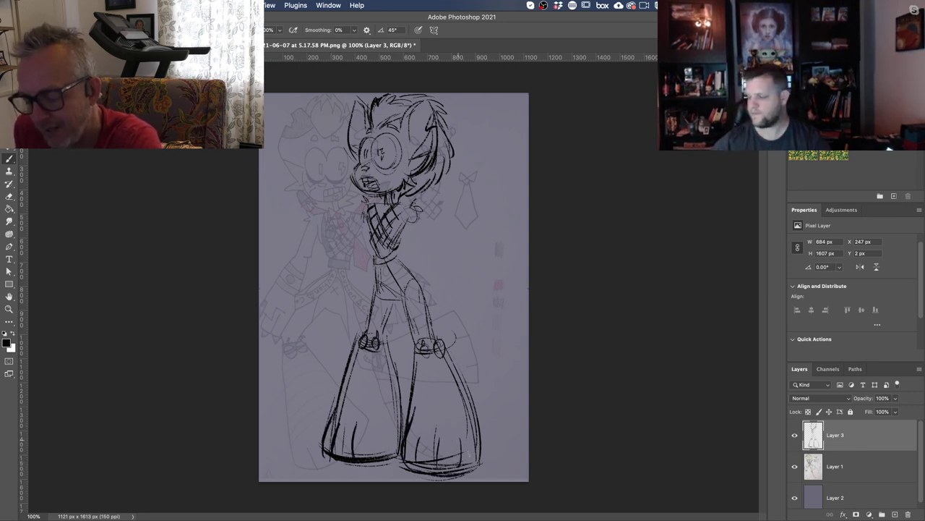
mouse_move(411, 429)
left_mouse_down()
mouse_move(471, 438)
mouse_move(440, 441)
left_mouse_up()
left_click_drag(402, 418, 331, 429)
left_click_drag(331, 402, 391, 421)
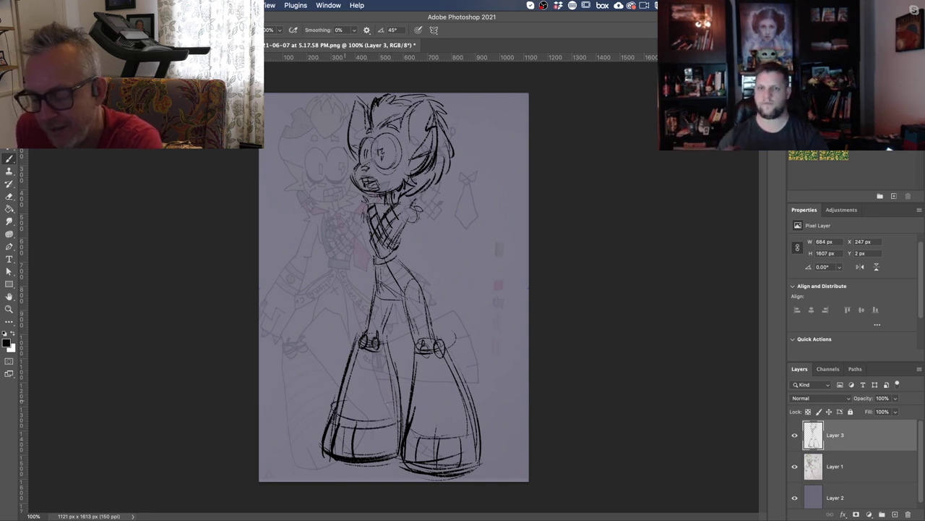
left_click_drag(480, 434, 488, 468)
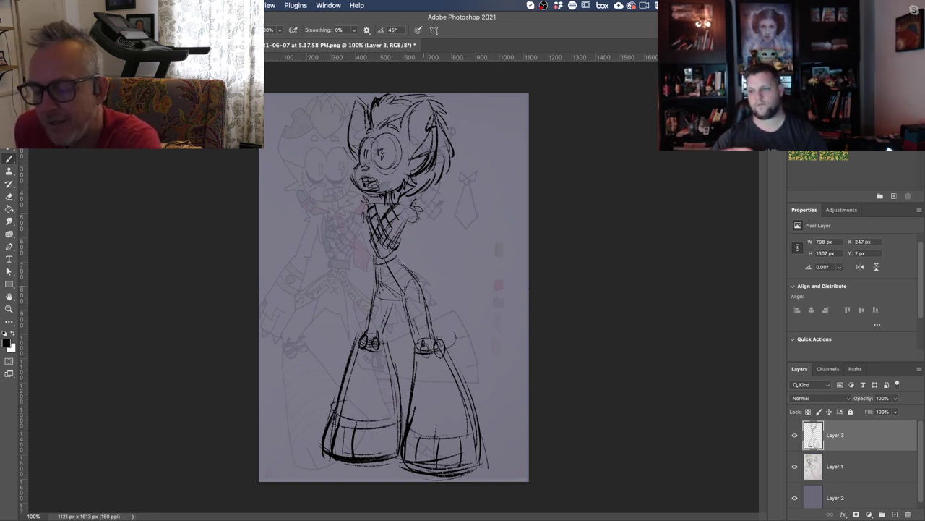
Sketch a long striped tail sweeping out from the hips and curling upward behind the figure
left_click_drag(421, 279, 446, 297)
left_click_drag(401, 257, 472, 314)
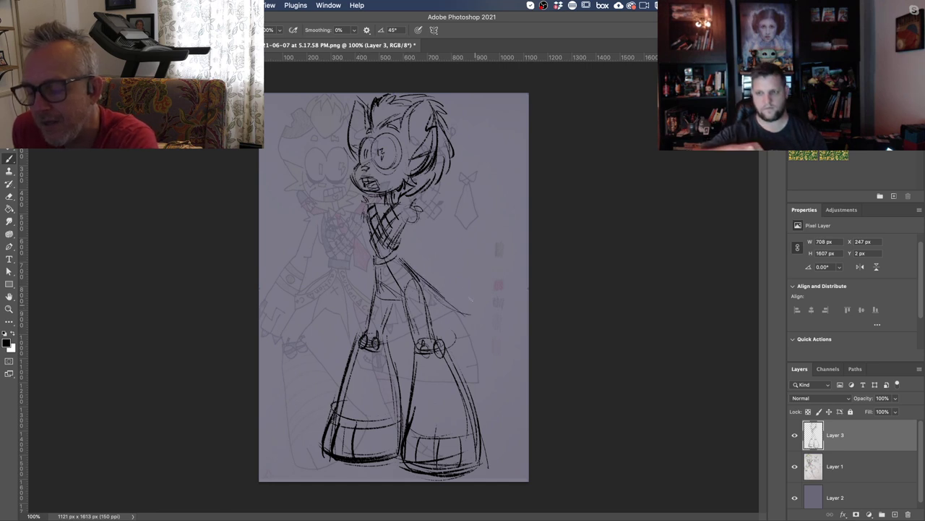
left_click_drag(458, 248, 484, 308)
mouse_move(456, 219)
left_mouse_down()
mouse_move(500, 213)
mouse_move(499, 315)
mouse_move(435, 323)
mouse_move(428, 310)
left_mouse_up()
mouse_move(408, 275)
left_mouse_down()
mouse_move(458, 306)
mouse_move(459, 209)
mouse_move(495, 202)
mouse_move(490, 211)
left_mouse_up()
mouse_move(470, 204)
left_mouse_down()
mouse_move(479, 214)
mouse_move(471, 238)
left_mouse_up()
mouse_move(468, 262)
left_mouse_down()
mouse_move(480, 259)
mouse_move(488, 278)
mouse_move(479, 330)
mouse_move(458, 329)
left_mouse_up()
left_click_drag(452, 303, 434, 328)
left_click_drag(418, 282, 429, 343)
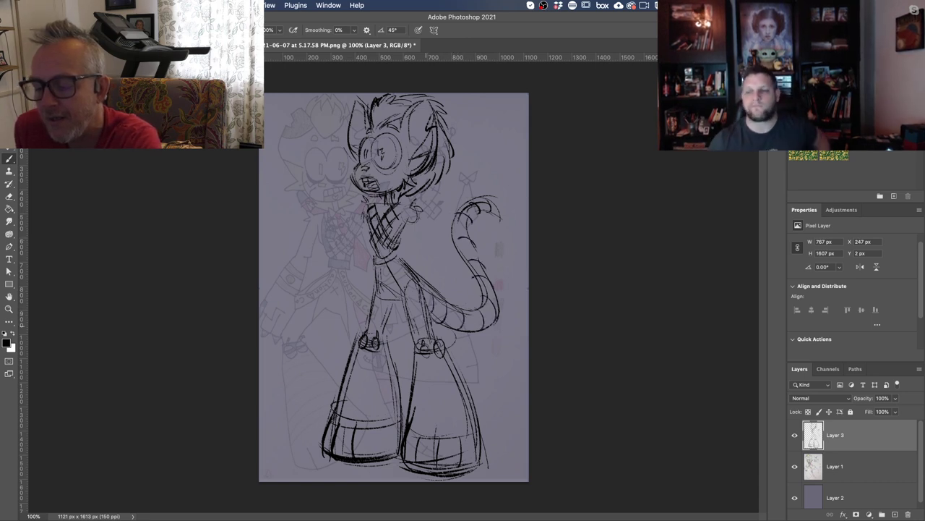
Define the crotch area, darken the belt and fishnet top, and hide Layer 3 to compare with the original drawing
mouse_move(388, 298)
left_mouse_down()
mouse_move(405, 301)
mouse_move(383, 269)
mouse_move(379, 297)
left_mouse_up()
mouse_move(386, 290)
left_mouse_down()
mouse_move(380, 300)
mouse_move(408, 304)
left_mouse_up()
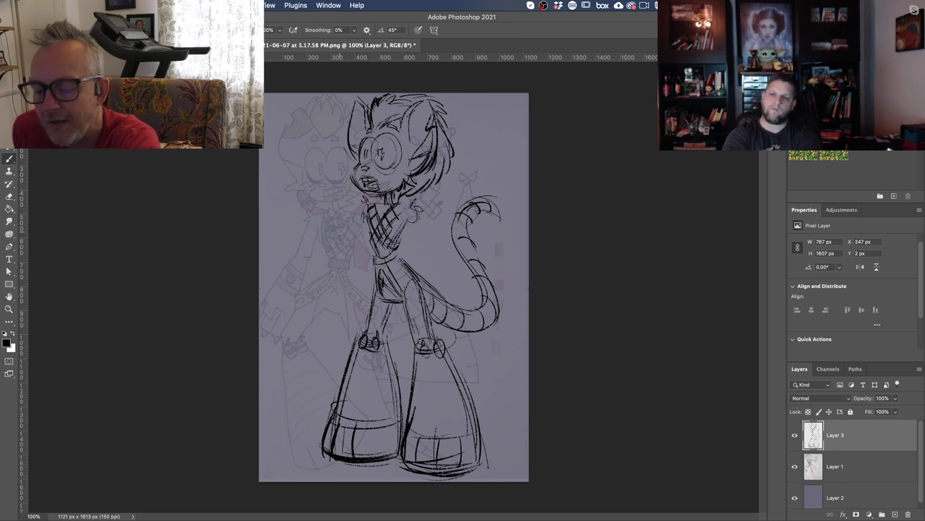
mouse_move(373, 259)
left_mouse_down()
mouse_move(400, 262)
mouse_move(393, 254)
left_mouse_up()
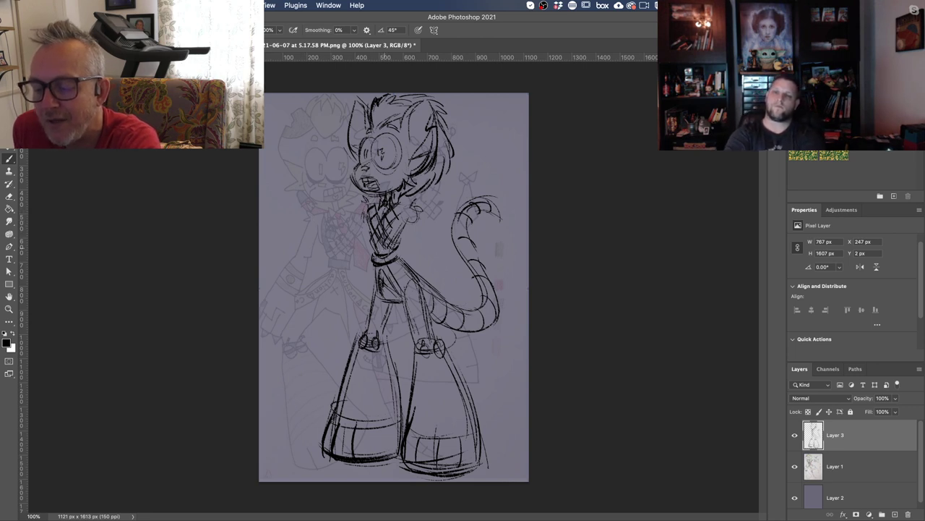
left_click_drag(382, 209, 374, 243)
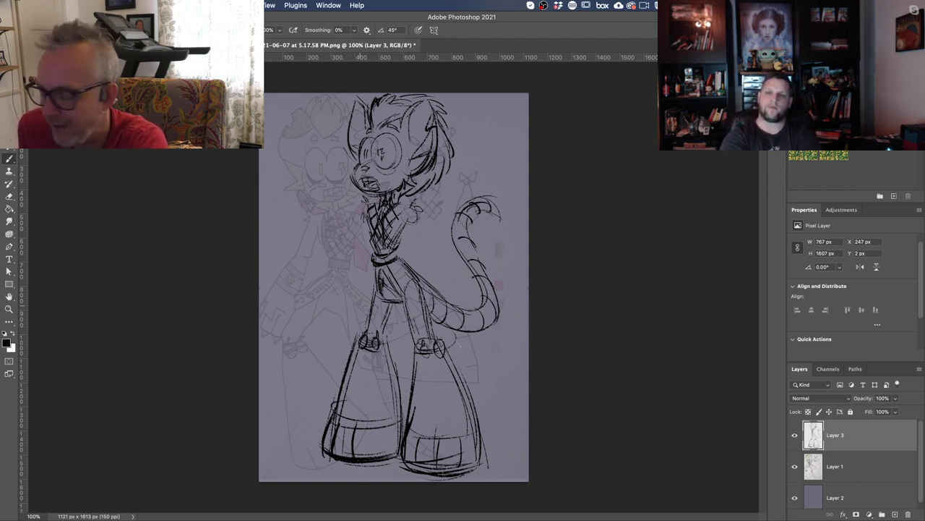
left_click(795, 435)
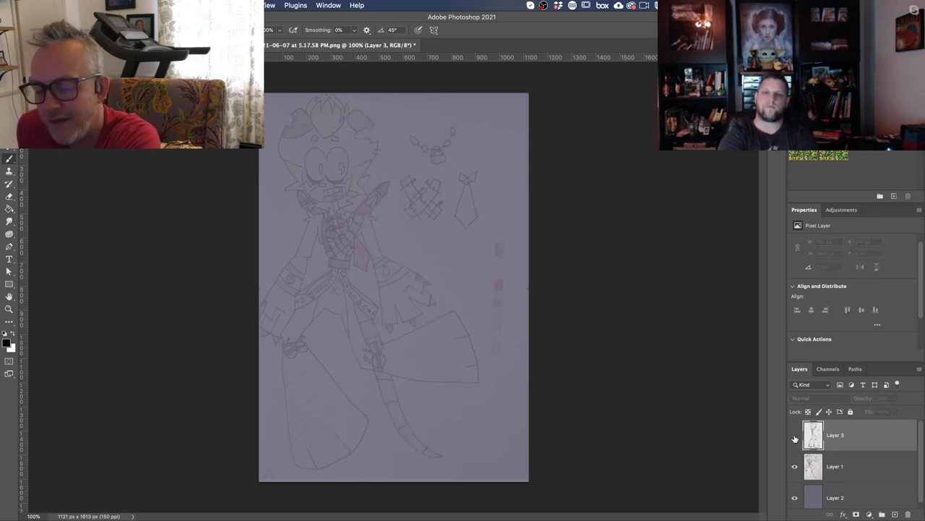
Show Layer 3 again and sketch the rear upper arm from the shoulder down to the elbow, adding lines at the hip
left_click(795, 435)
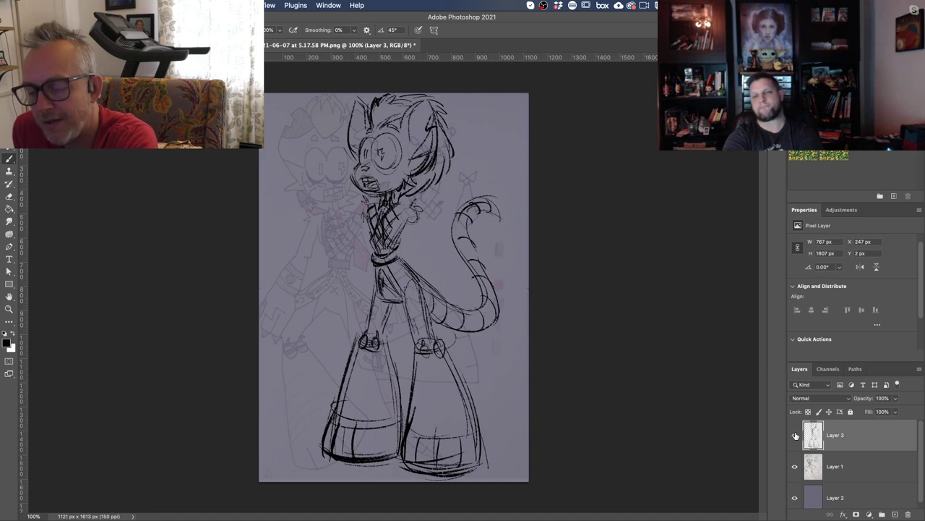
mouse_move(419, 221)
left_mouse_down()
mouse_move(434, 247)
mouse_move(425, 251)
left_mouse_up()
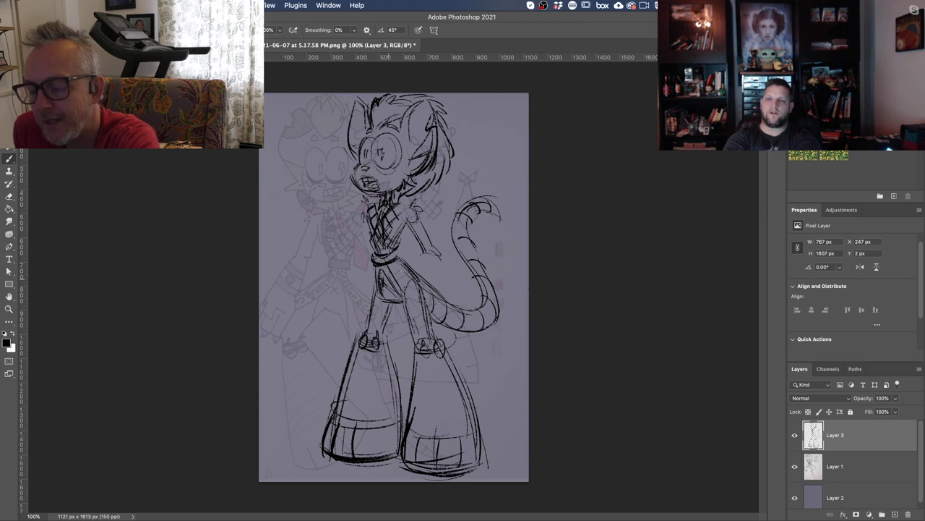
mouse_move(407, 267)
left_mouse_down()
mouse_move(387, 297)
mouse_move(394, 295)
left_mouse_up()
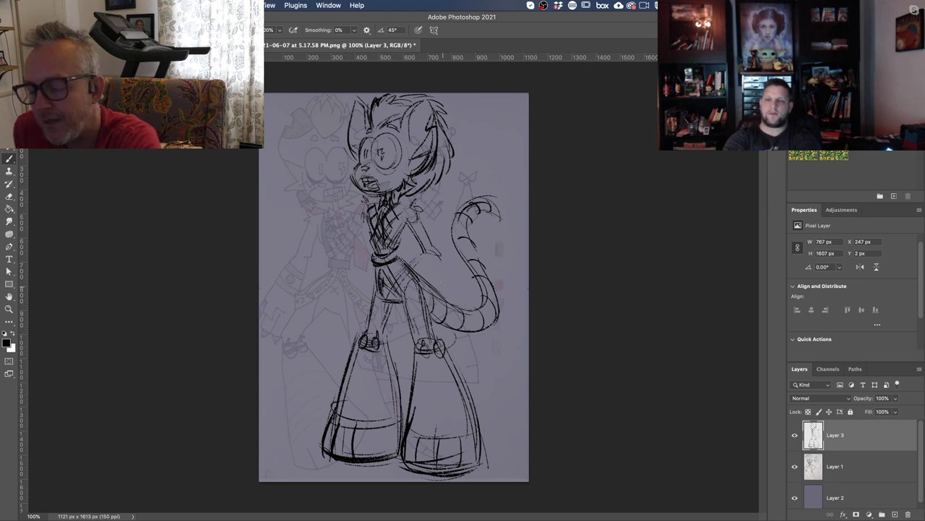
Sketch the rear arm's large glove hanging over the thigh, with its cuff edge and thick dangling fingers
mouse_move(439, 255)
left_mouse_down()
mouse_move(442, 312)
mouse_move(428, 333)
left_mouse_up()
left_click_drag(423, 313, 437, 338)
left_click_drag(438, 318, 435, 338)
left_click_drag(422, 307, 417, 330)
left_click_drag(423, 313, 418, 329)
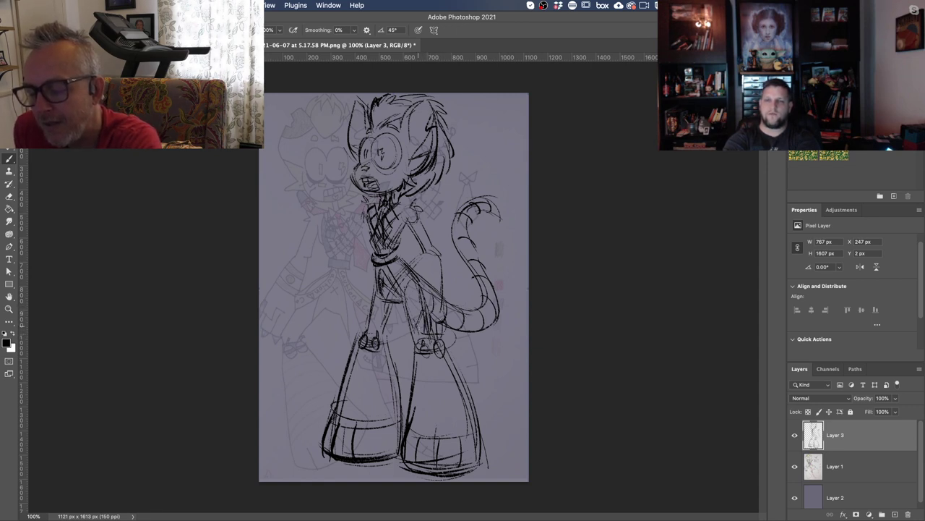
mouse_move(407, 298)
left_mouse_down()
mouse_move(399, 325)
mouse_move(412, 313)
left_mouse_up()
mouse_move(415, 297)
left_mouse_down()
mouse_move(410, 312)
mouse_move(438, 310)
mouse_move(403, 337)
mouse_move(446, 334)
left_mouse_up()
left_click_drag(441, 275, 443, 320)
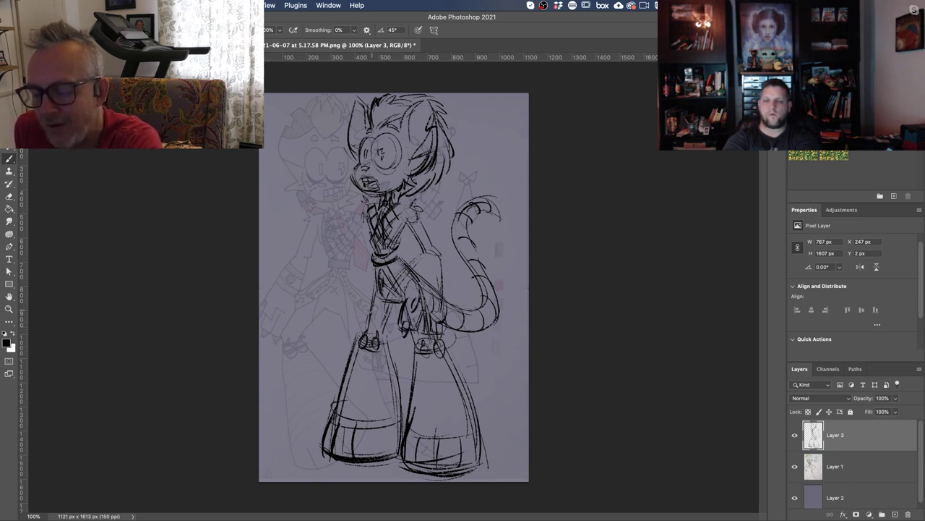
Toggle Layer 3 to compare with the original, and draw curved bands across the lowered glove's cuff
left_click(795, 434)
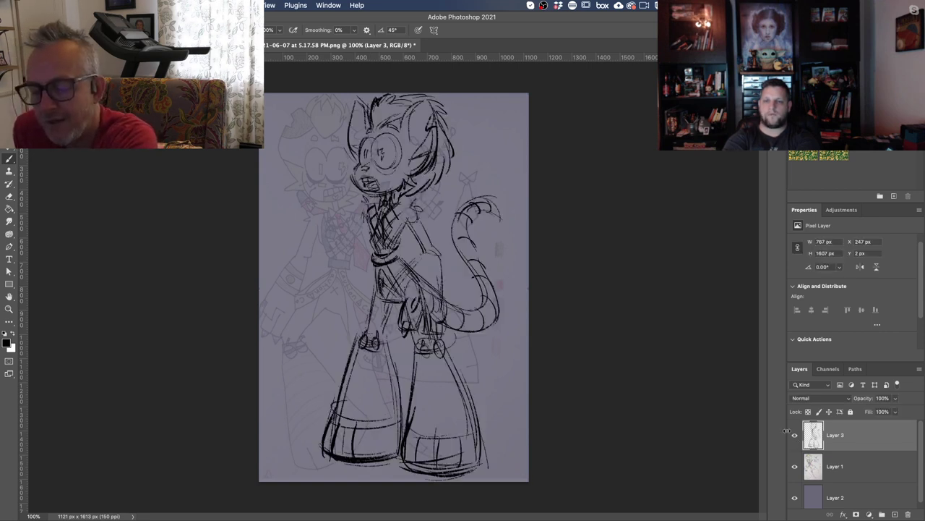
left_click(795, 434)
mouse_move(411, 281)
left_mouse_down()
mouse_move(443, 293)
mouse_move(434, 292)
left_mouse_up()
left_click_drag(409, 286, 442, 303)
left_click_drag(413, 268, 442, 281)
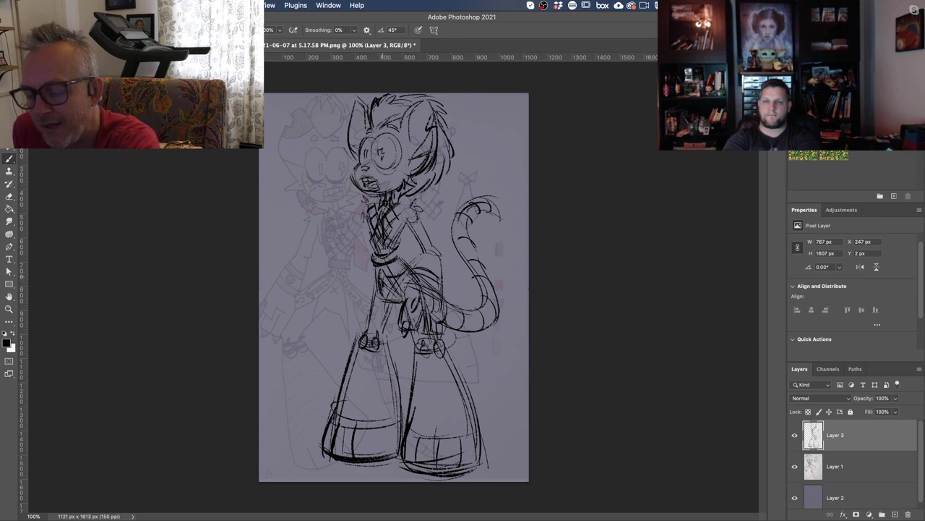
Darken the lowered glove's fingers and outline, and reinforce the rear upper arm and elbow
mouse_move(395, 292)
left_mouse_down()
mouse_move(381, 313)
mouse_move(393, 322)
mouse_move(381, 326)
mouse_move(417, 330)
left_mouse_up()
left_click_drag(443, 269, 444, 305)
left_click_drag(424, 251, 400, 280)
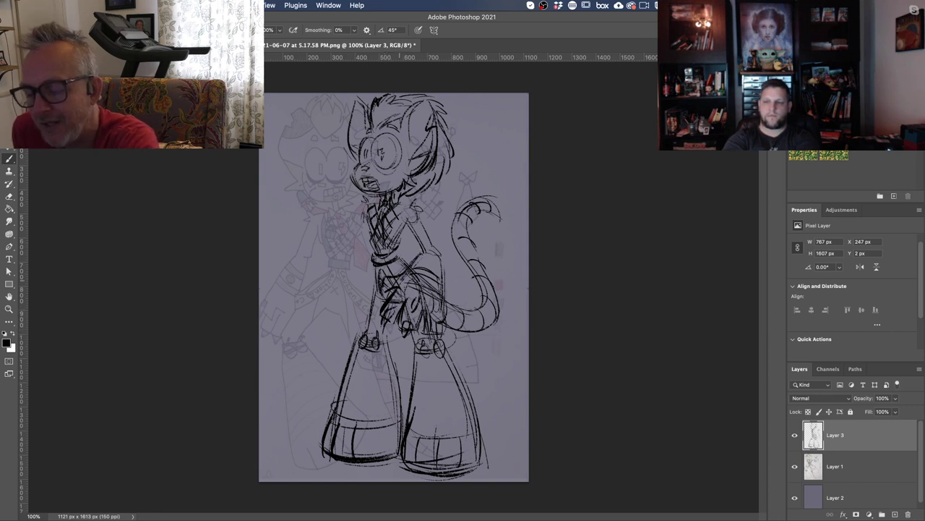
left_click_drag(417, 219, 432, 249)
left_click_drag(437, 250, 444, 256)
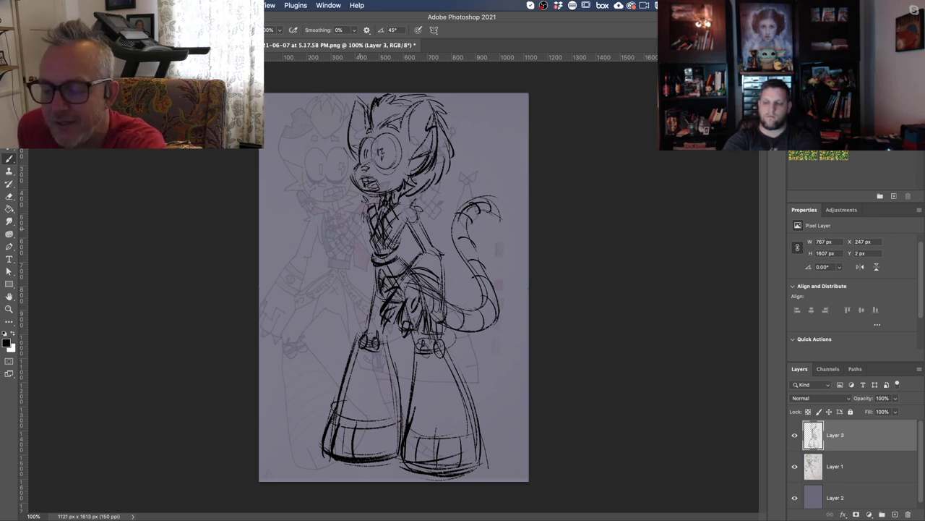
Sketch the front arm bending at the elbow into a flared glove cuff, and add round studs to both cuffs
mouse_move(365, 210)
left_mouse_down()
mouse_move(358, 247)
mouse_move(366, 266)
left_mouse_up()
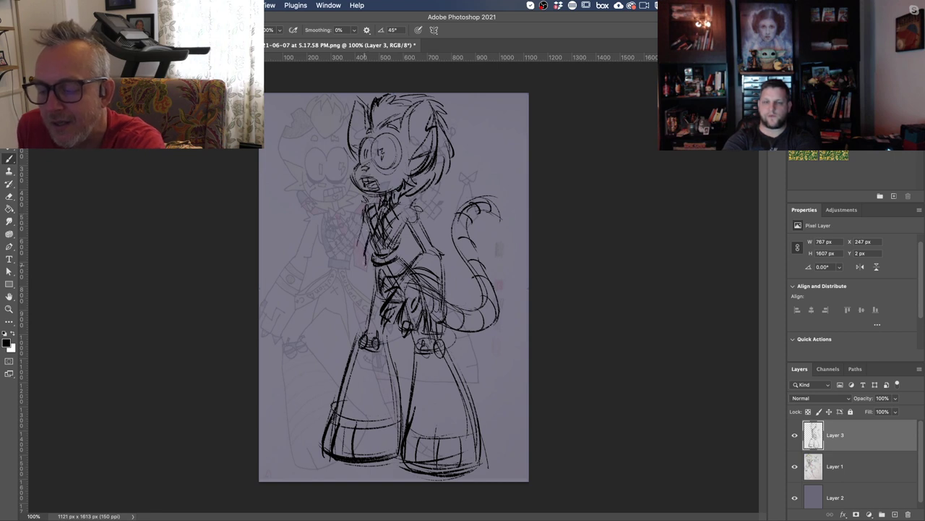
left_click_drag(335, 218, 364, 252)
mouse_move(328, 214)
left_mouse_down()
mouse_move(359, 246)
mouse_move(307, 267)
left_mouse_up()
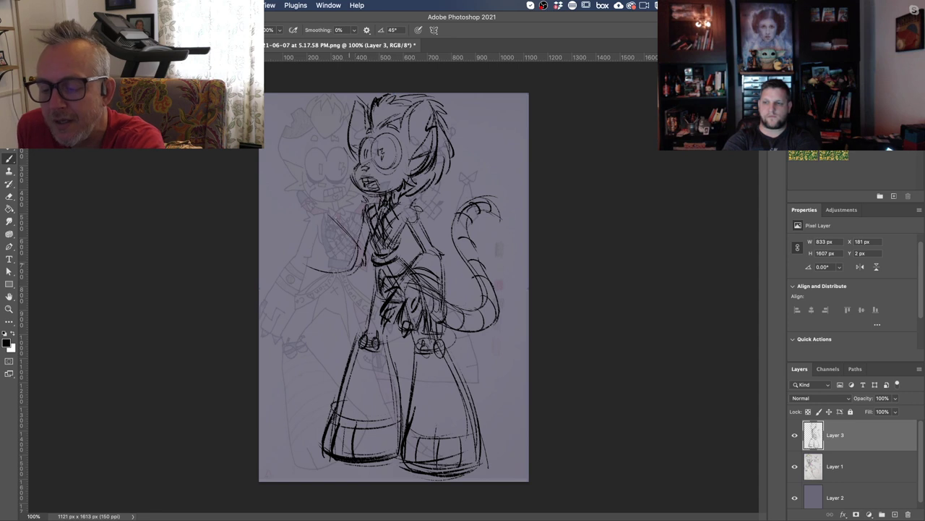
left_click_drag(355, 243, 325, 269)
left_click_drag(428, 259, 422, 262)
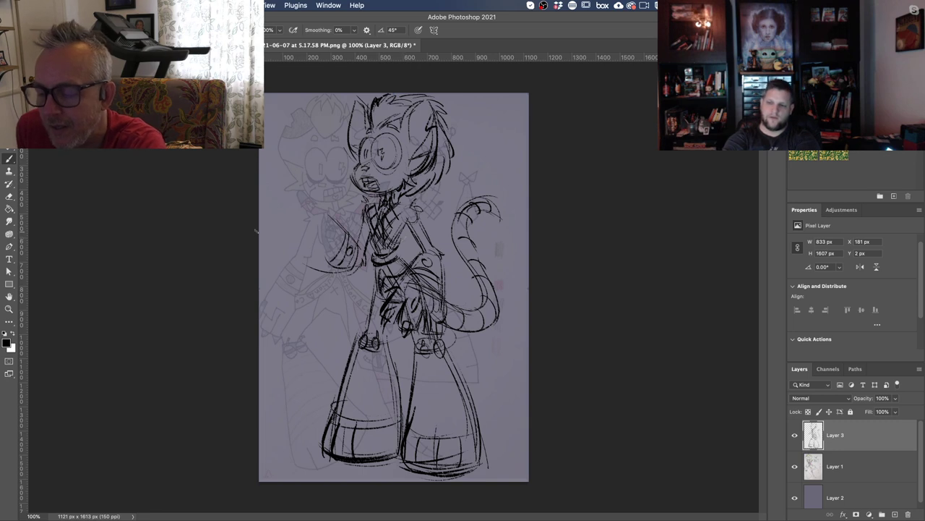
Sketch the raised gloved hand with its palm, thumb and spread fingers, and darken the forearm and elbow lines
left_click_drag(327, 226, 319, 239)
mouse_move(334, 204)
left_mouse_down()
mouse_move(333, 229)
mouse_move(321, 216)
mouse_move(341, 241)
mouse_move(307, 265)
left_mouse_up()
left_click_drag(344, 267, 324, 272)
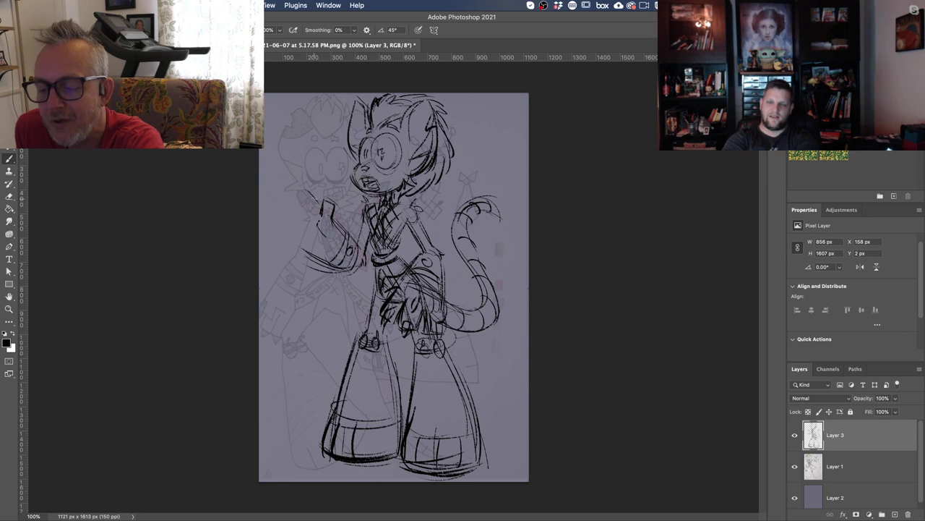
mouse_move(295, 186)
left_mouse_down()
mouse_move(317, 232)
mouse_move(290, 213)
mouse_move(285, 230)
mouse_move(302, 185)
mouse_move(320, 210)
left_mouse_up()
left_click_drag(296, 198, 311, 210)
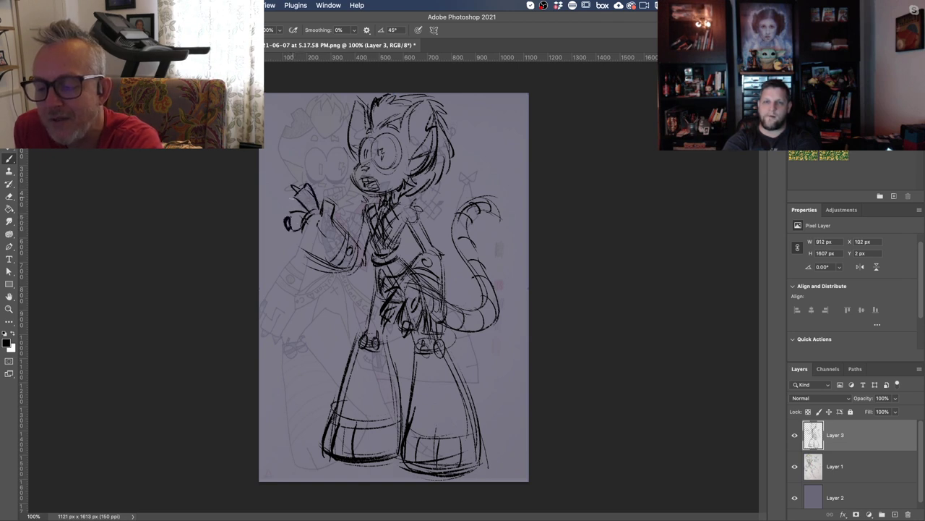
mouse_move(306, 254)
left_mouse_down()
mouse_move(291, 239)
mouse_move(310, 233)
mouse_move(295, 251)
mouse_move(294, 234)
mouse_move(317, 228)
mouse_move(329, 240)
mouse_move(337, 195)
mouse_move(322, 205)
mouse_move(334, 219)
left_mouse_up()
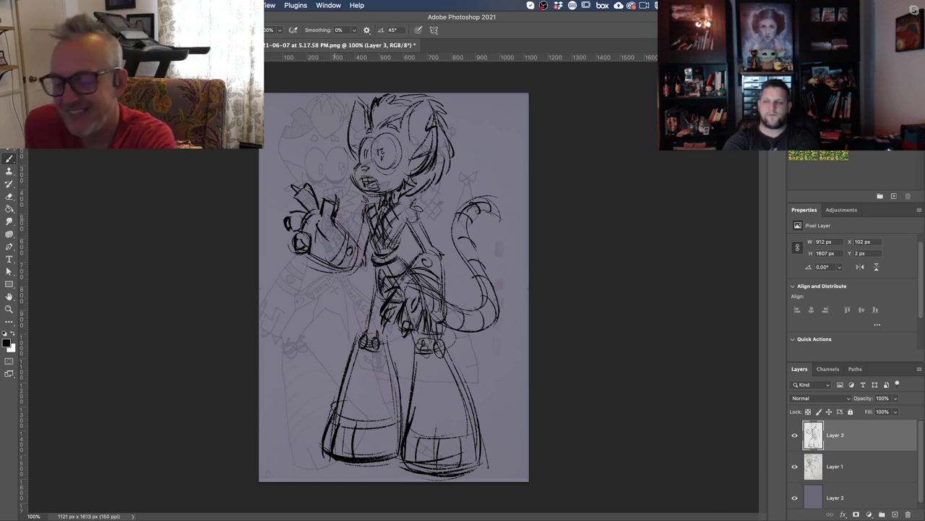
mouse_move(350, 238)
left_mouse_down()
mouse_move(360, 249)
mouse_move(350, 271)
mouse_move(363, 271)
mouse_move(367, 205)
left_mouse_up()
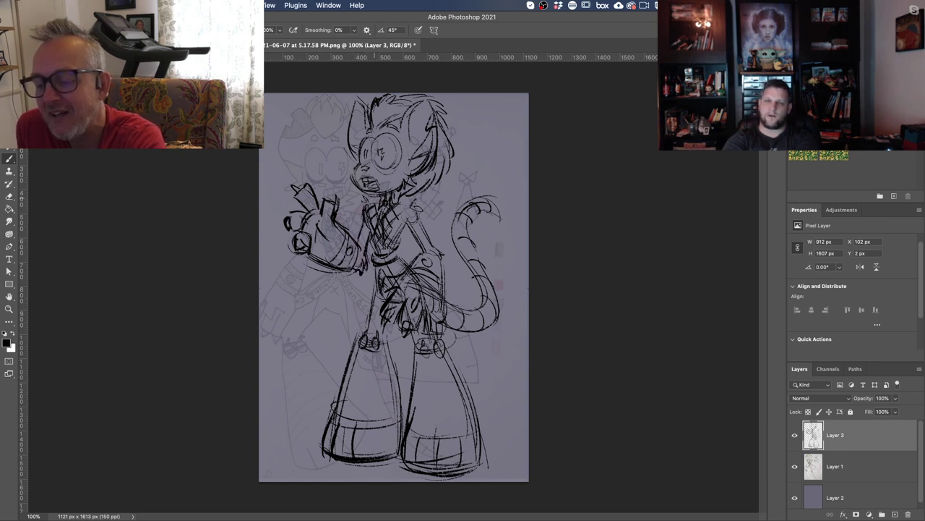
Draw a solid black tie hanging from the neck over the fishnet top and define the chest edge
mouse_move(410, 198)
left_mouse_down()
mouse_move(422, 211)
mouse_move(389, 227)
left_mouse_up()
mouse_move(404, 209)
left_mouse_down()
mouse_move(370, 245)
mouse_move(379, 228)
mouse_move(381, 237)
left_mouse_up()
left_click_drag(386, 203, 381, 223)
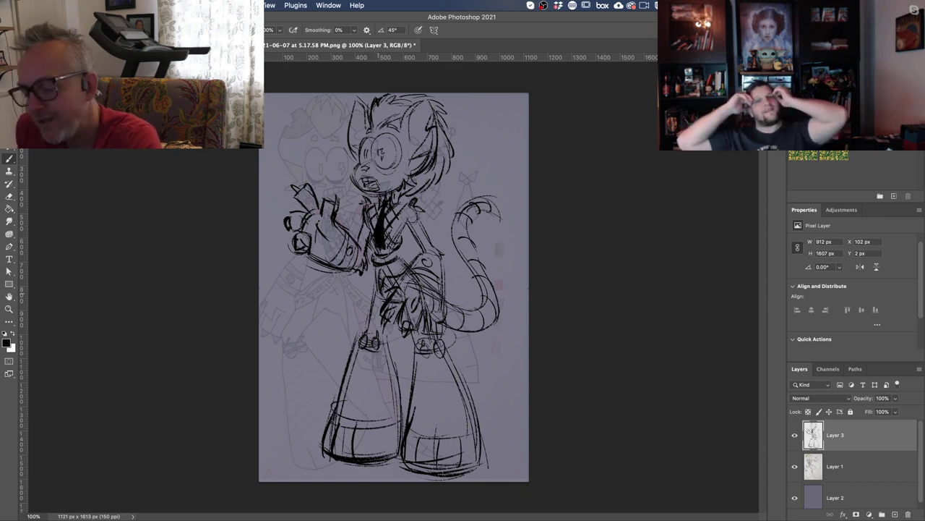
Create a new layer between Layer 3 and Layer 1 and set the foreground colour to mid grey (ababab)
left_click(850, 463)
left_click(895, 514)
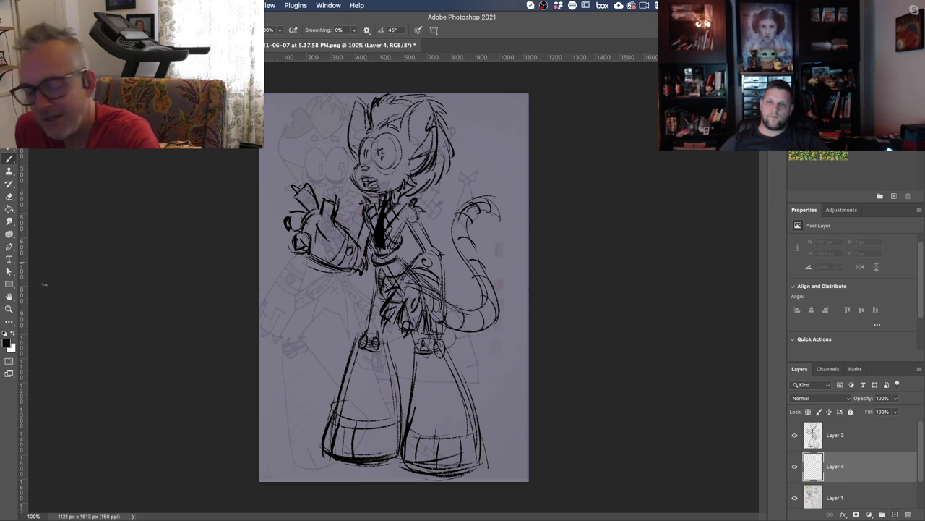
left_click(7, 342)
left_click(6, 410)
left_click(225, 365)
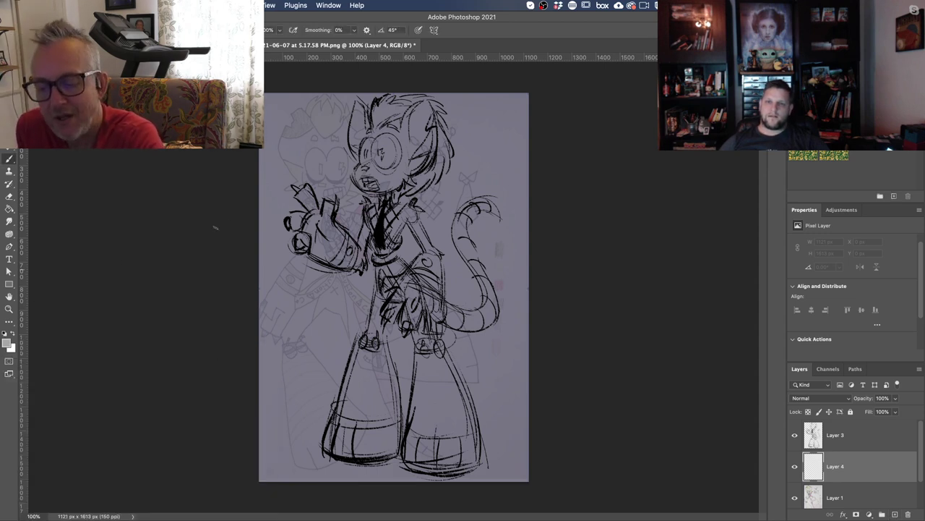
Undo the trial colouring on the raised glove and fill the character's whole silhouette with flat grey on Layer 4
mouse_move(330, 232)
left_mouse_down()
mouse_move(352, 263)
mouse_move(293, 240)
mouse_move(295, 187)
mouse_move(315, 190)
mouse_move(326, 213)
mouse_move(337, 205)
mouse_move(362, 242)
mouse_move(371, 206)
mouse_move(354, 152)
mouse_move(356, 112)
mouse_move(391, 100)
mouse_move(438, 105)
mouse_move(458, 148)
mouse_move(454, 172)
mouse_move(407, 205)
mouse_move(421, 206)
mouse_move(443, 256)
mouse_move(447, 302)
mouse_move(415, 281)
mouse_move(424, 260)
mouse_move(414, 235)
mouse_move(398, 253)
left_mouse_up()
key("l")
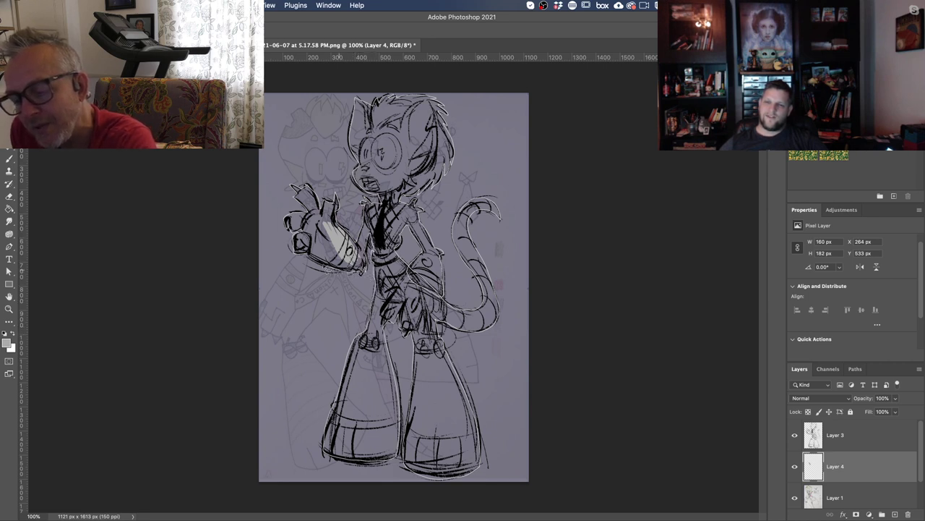
key("super+z")
left_click(10, 208)
left_click(327, 255)
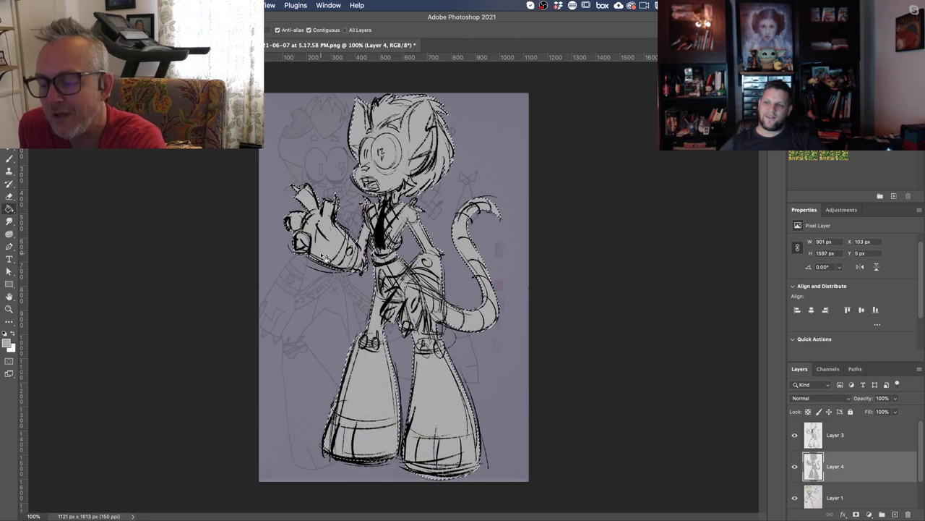
Switch to the Magic Wand and set the foreground colour to pale lavender (ebeaff)
key("w")
left_click(7, 343)
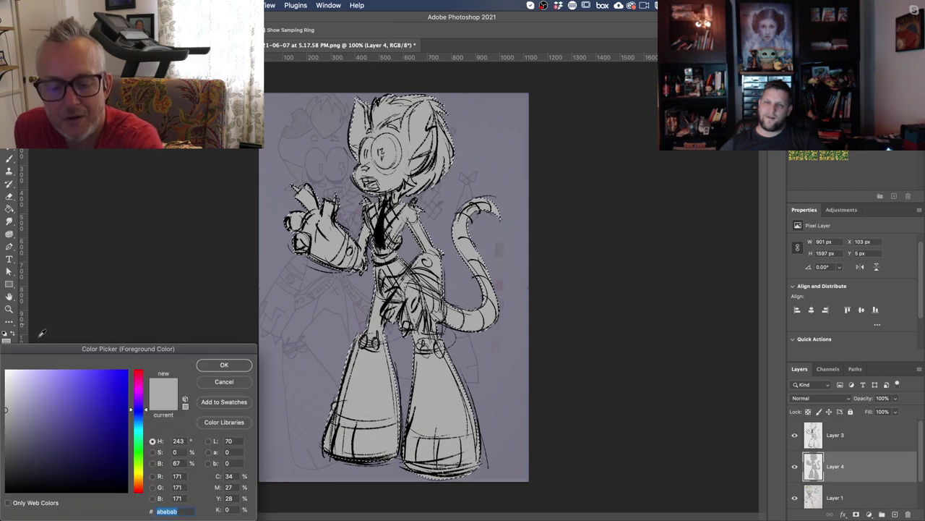
left_click(14, 370)
left_click(224, 365)
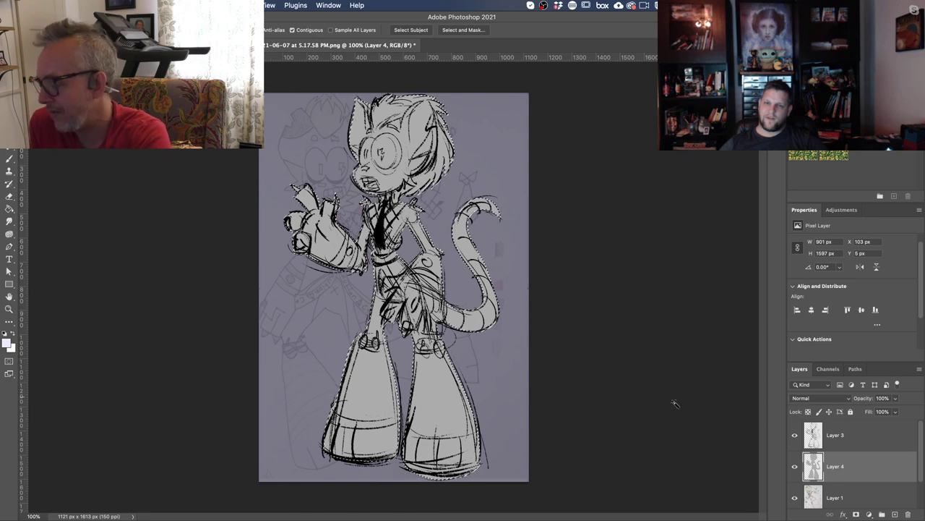
Raise the opacity of the original drawing on Layer 1 to 100%
left_click(843, 497)
left_click(895, 397)
left_click_drag(877, 411, 919, 410)
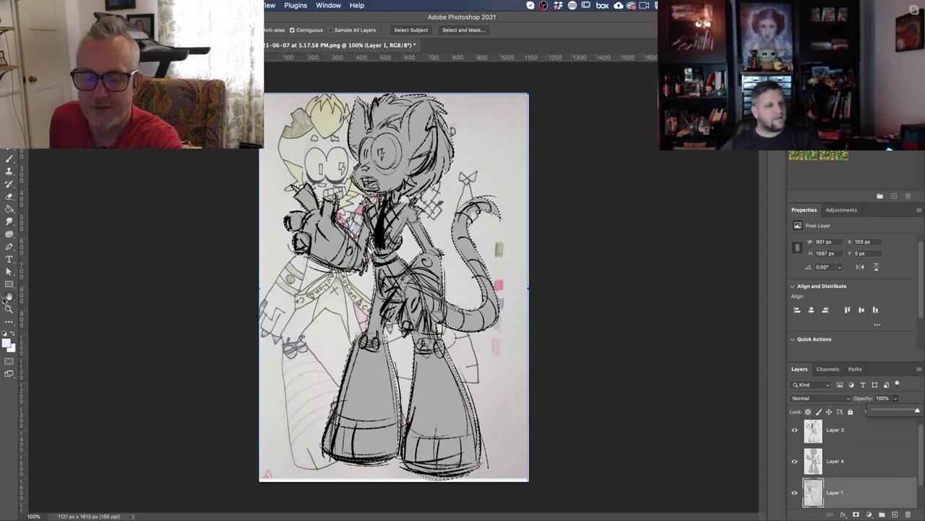
Hide Layers 3 and 4 to examine the original drawing's colours, and show both layers again
left_click(7, 342)
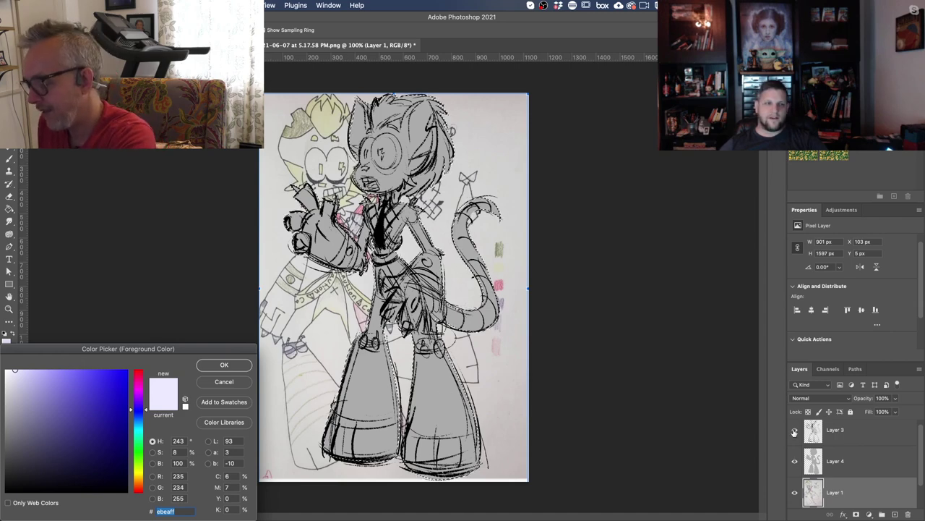
key("Return")
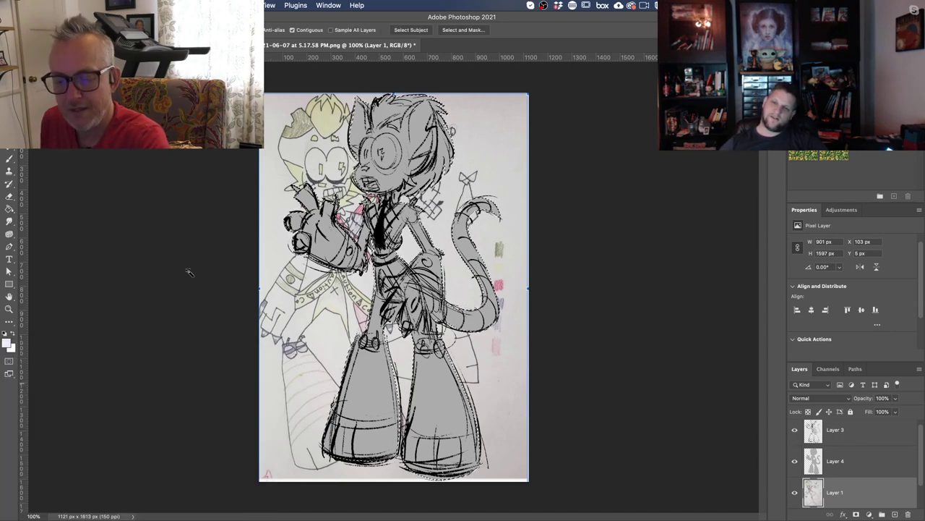
left_click(794, 461)
left_click(795, 430)
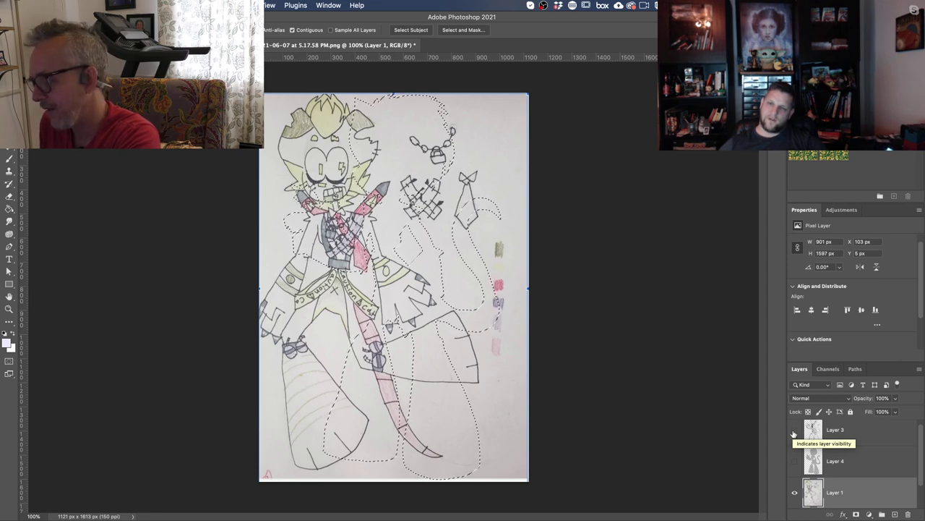
mouse_move(794, 434)
left_mouse_down()
mouse_move(795, 459)
mouse_move(794, 436)
left_mouse_up()
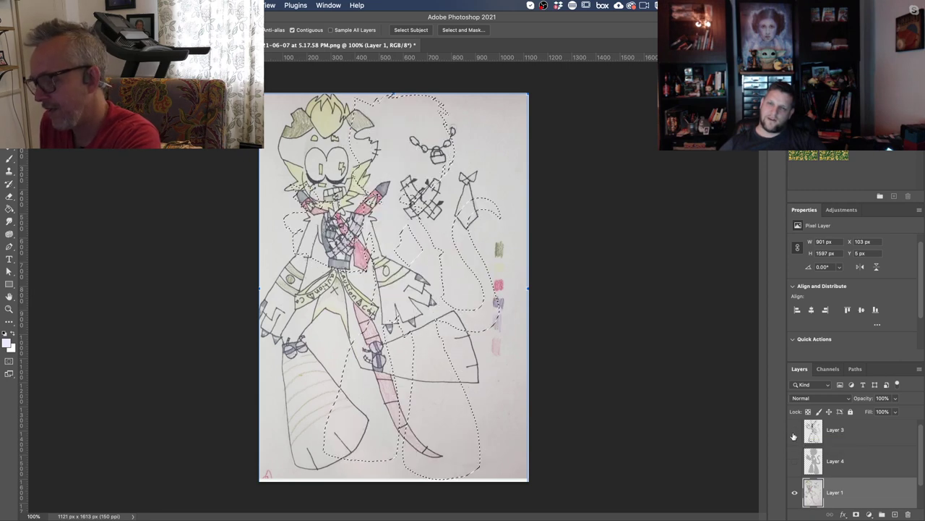
left_click(794, 430)
left_click(794, 461)
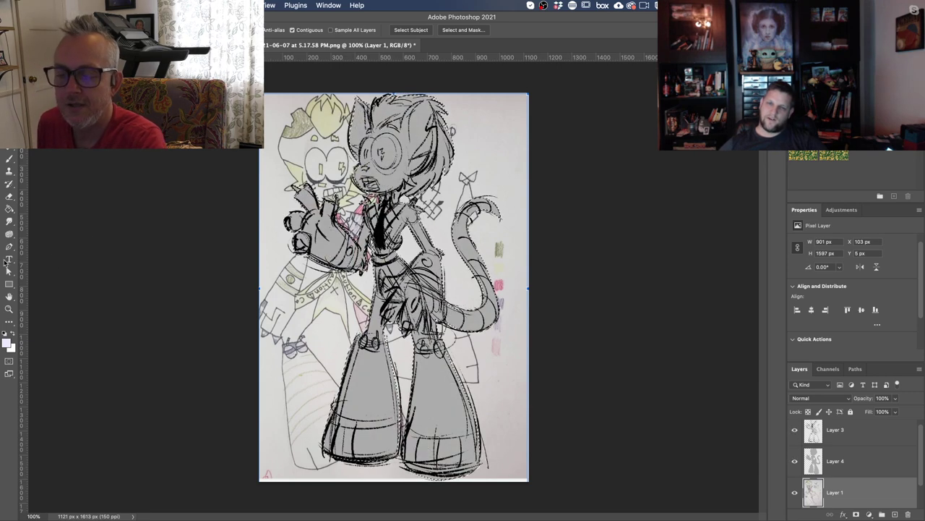
Set the foreground colour to bright yellow (fff36b)
left_click(5, 344)
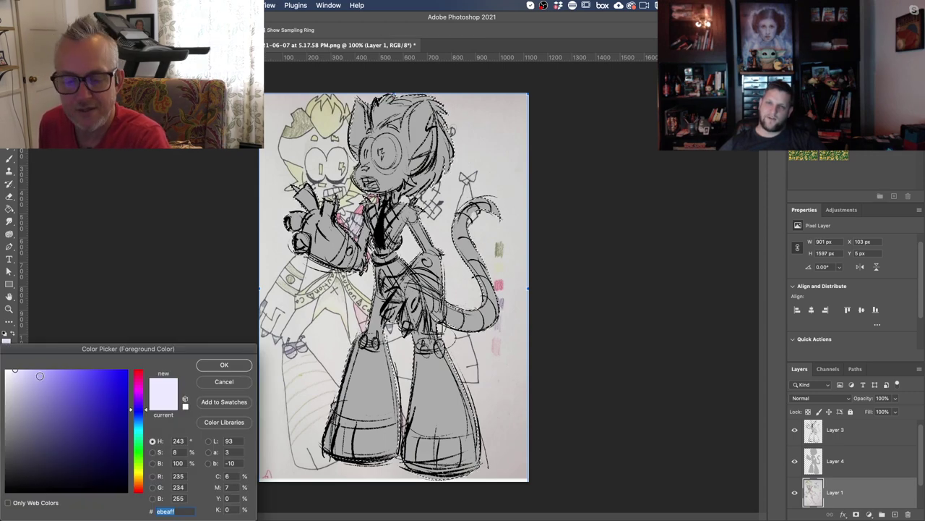
left_click(138, 474)
left_click_drag(129, 454, 121, 374)
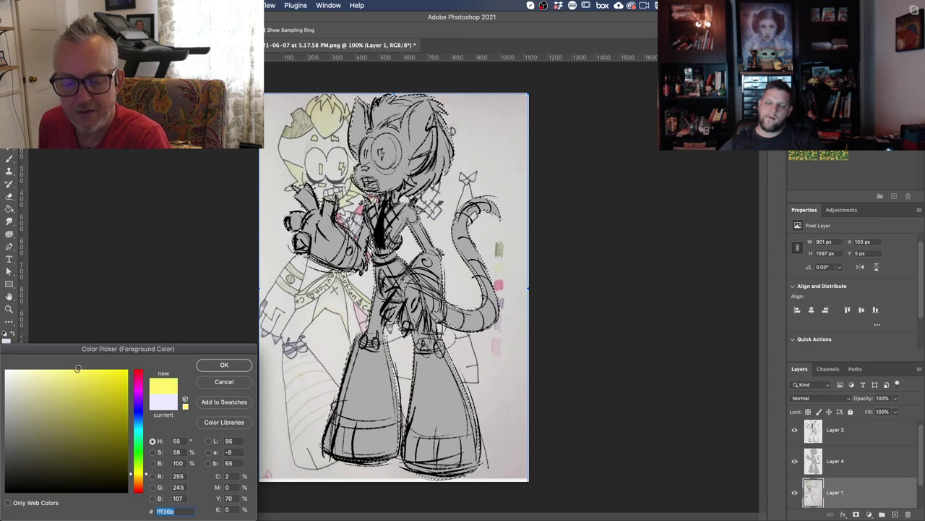
left_click(224, 364)
Brush the character's hair yellow on Layer 4, from the front tuft over the crown and down the back
key("b")
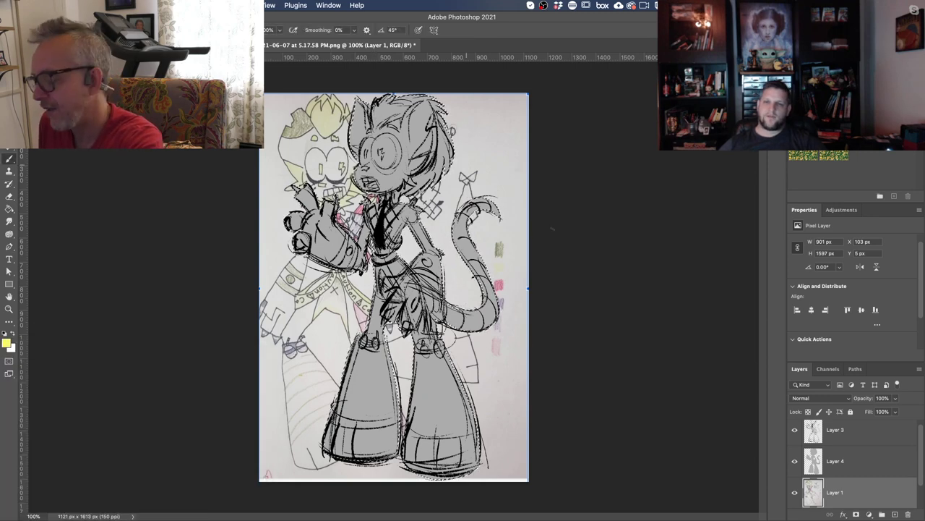
left_click(839, 454)
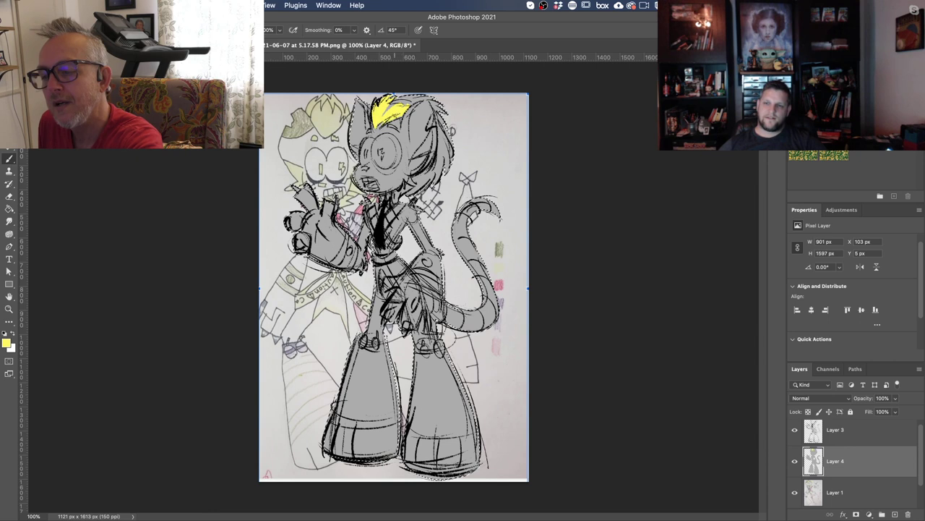
left_click_drag(387, 110, 428, 100)
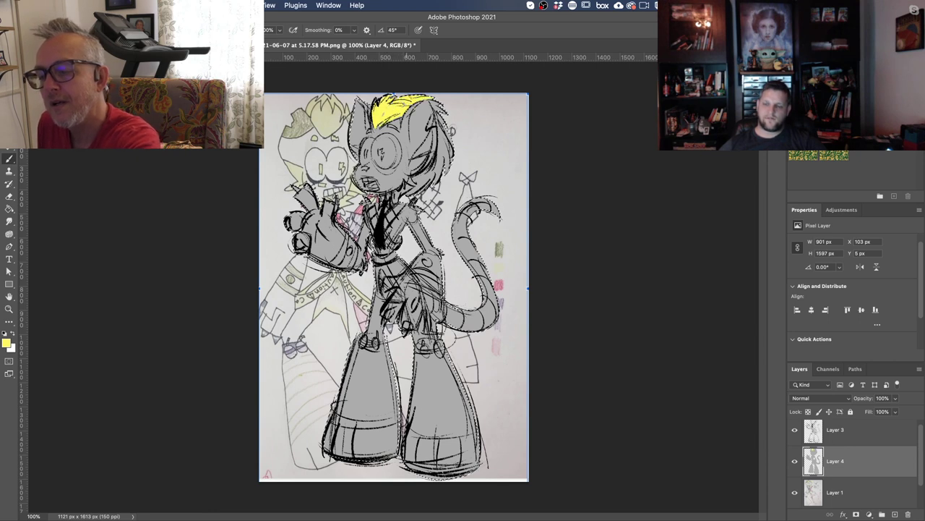
mouse_move(437, 104)
left_mouse_down()
mouse_move(447, 168)
mouse_move(434, 180)
mouse_move(436, 115)
mouse_move(430, 127)
left_mouse_up()
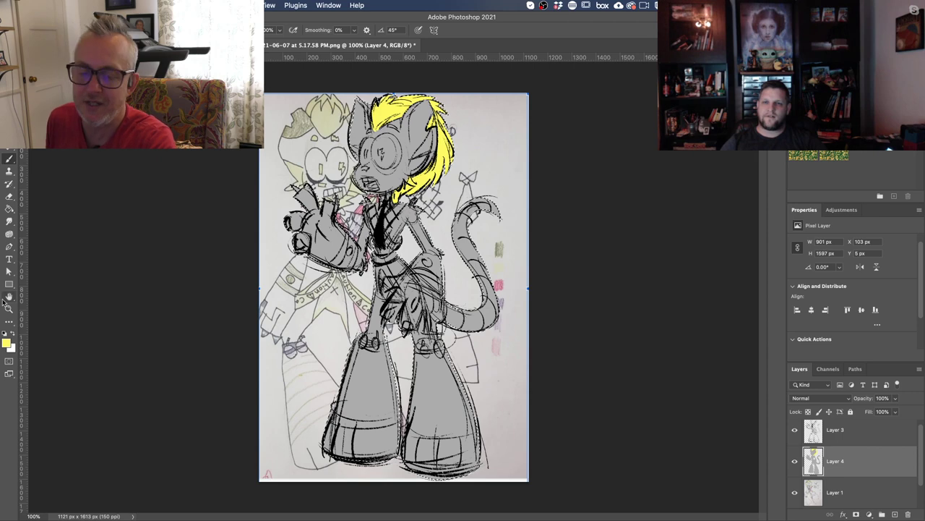
Set the foreground colour to white and brush both of the character's eyes on Layer 4
left_click(7, 343)
left_click(7, 372)
left_click(203, 365)
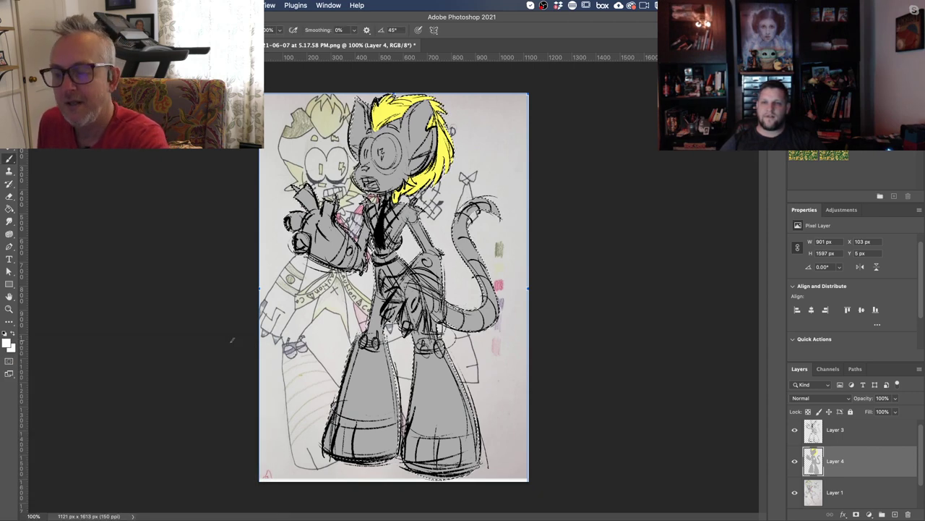
mouse_move(393, 150)
left_mouse_down()
mouse_move(378, 159)
mouse_move(394, 143)
mouse_move(397, 159)
mouse_move(381, 154)
left_mouse_up()
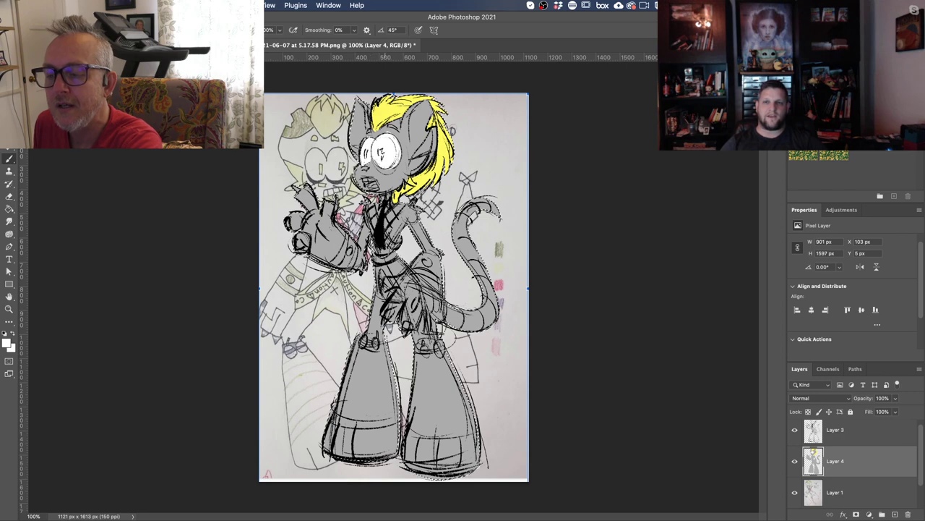
Set the foreground colour to bright yellow and brush the character's pupils on Layer 4
left_click(6, 342)
left_click(396, 177)
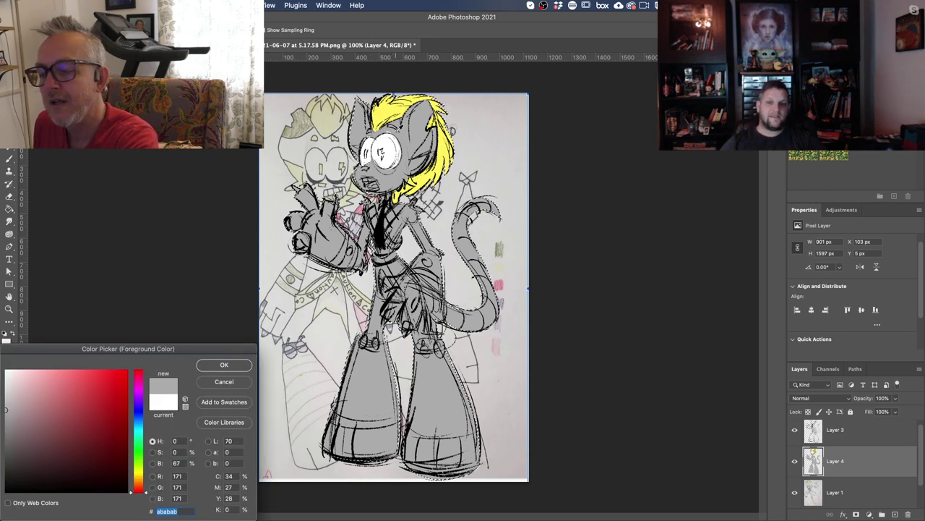
left_click(224, 364)
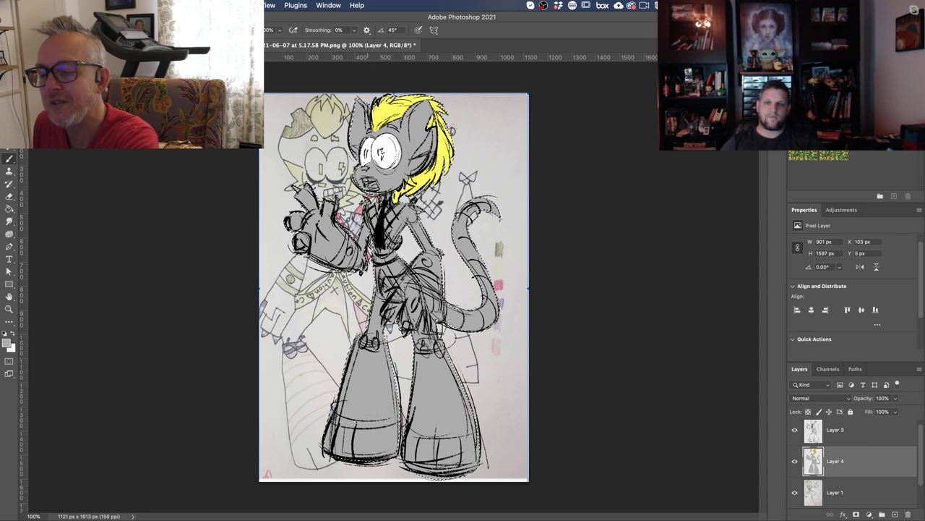
left_click(8, 345)
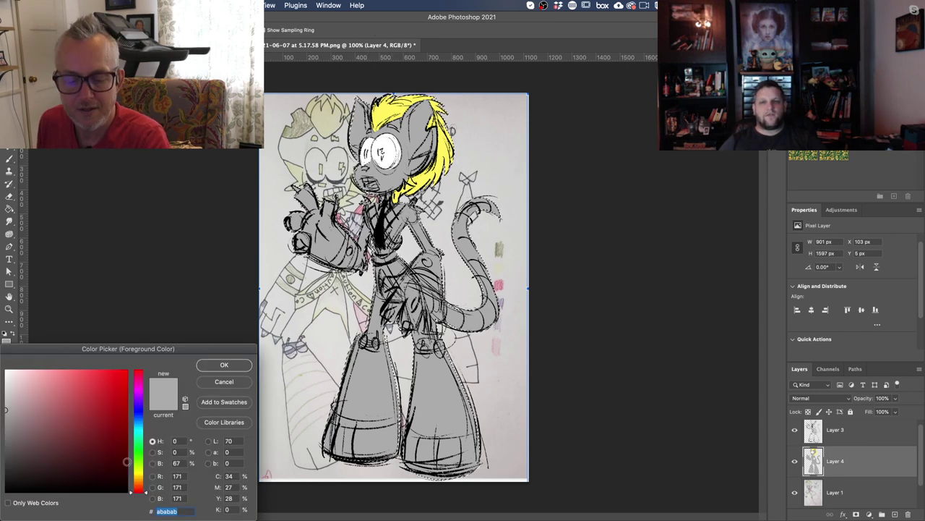
left_click(138, 472)
left_click(50, 392)
left_click(224, 365)
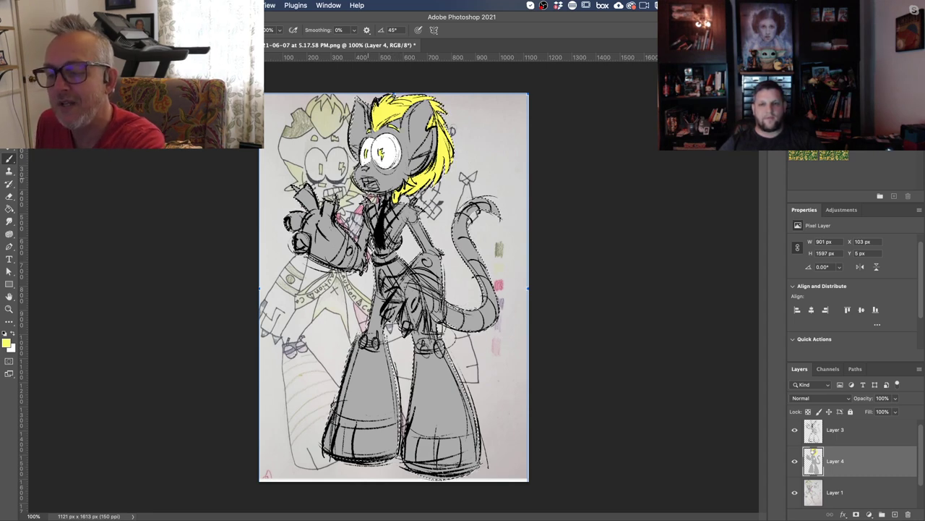
Brush the character's teeth white, and set the foreground colour to a slightly greyed white for the face
left_click(17, 333)
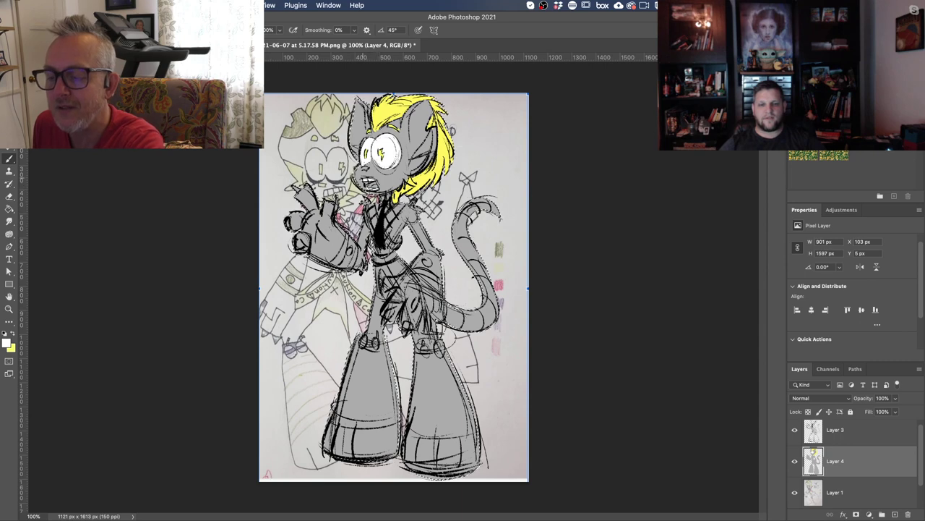
left_click(8, 343)
left_click_drag(16, 379, 5, 374)
left_click(225, 365)
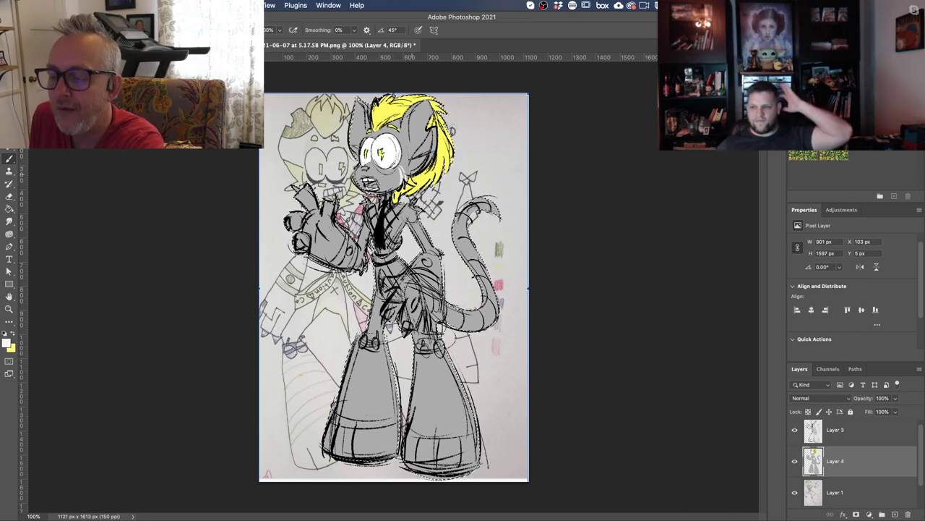
Brush the nose and cheek fur yellow, and fill the face with light grey (ebebeb) strokes
key("x")
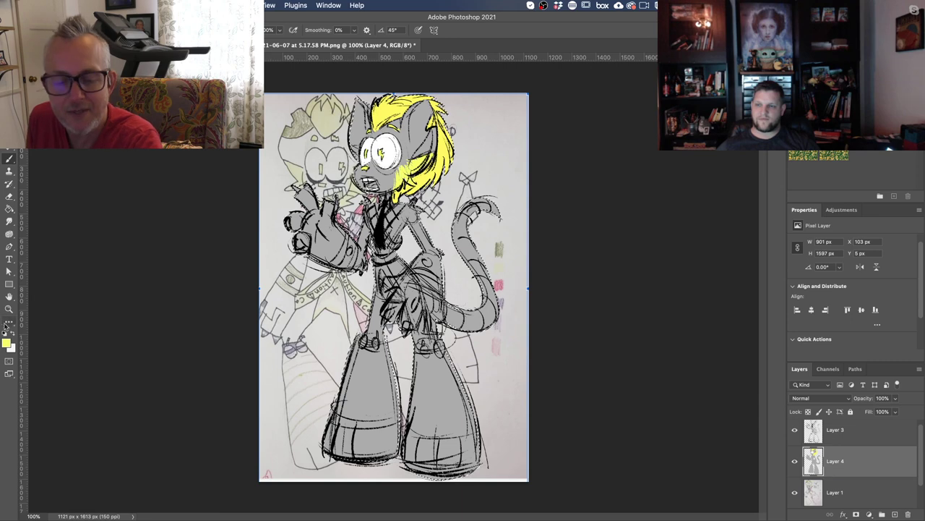
left_click(7, 343)
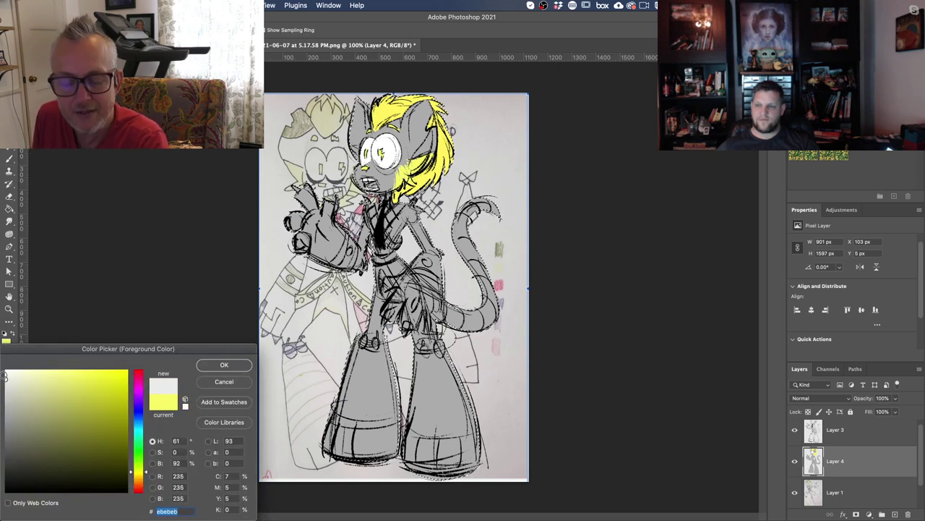
left_click(224, 365)
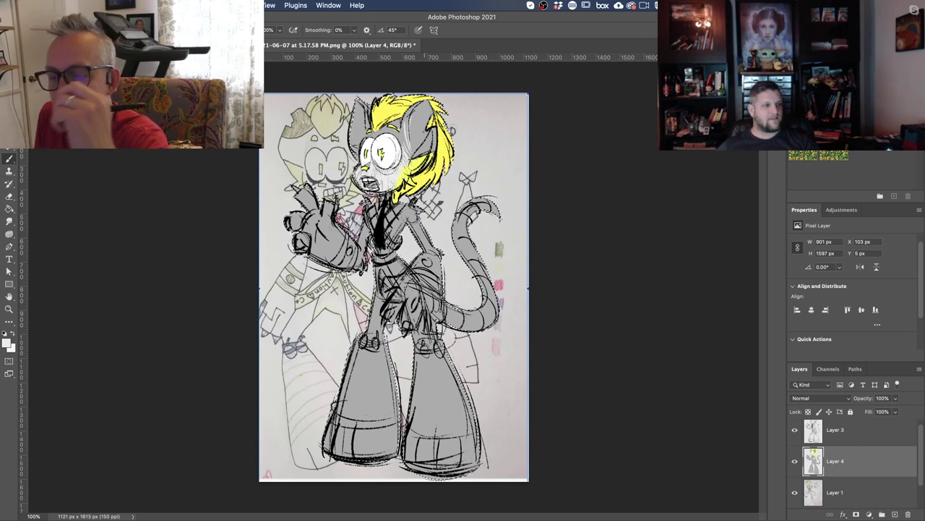
Set the foreground colour to a bright orange-red and brush a few strokes inside the tip of the ear beside the hair
left_click(7, 337)
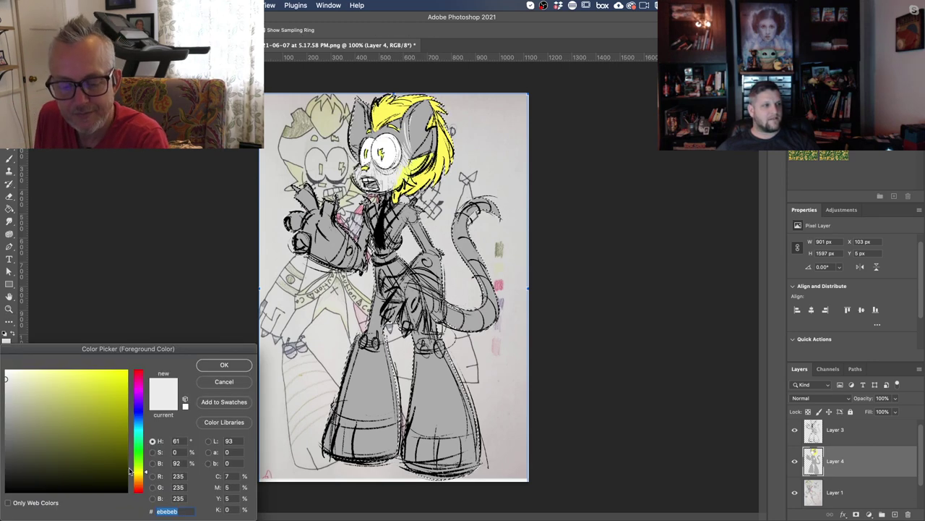
left_click(137, 483)
left_click_drag(137, 482, 138, 487)
left_click(67, 373)
left_click(99, 380)
left_click(215, 366)
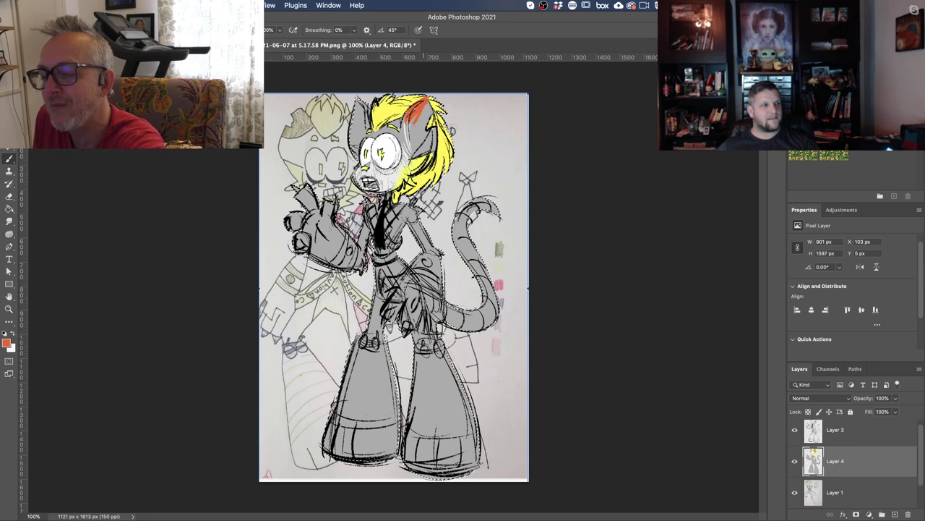
Darken the foreground colour to a deeper red-orange and brush the tips of both ears
left_click(6, 344)
left_click_drag(82, 401, 77, 403)
left_click(115, 388)
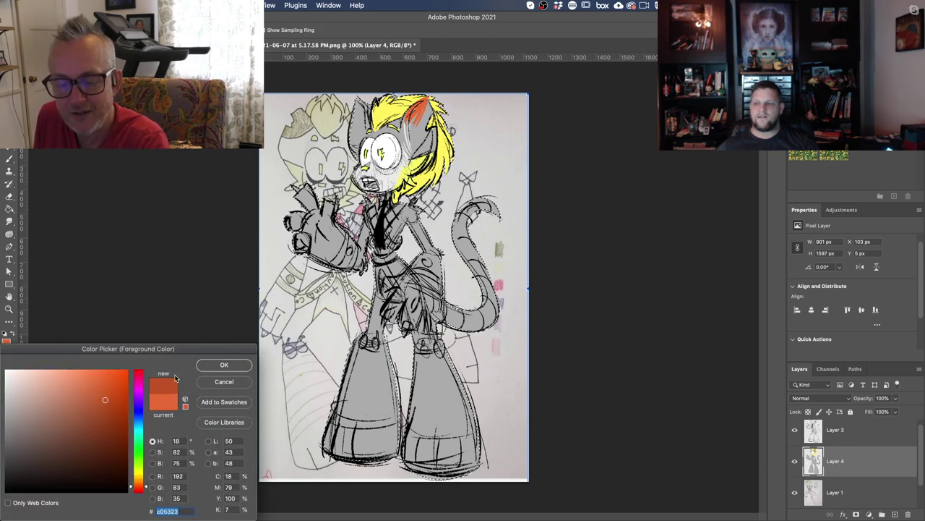
left_click(222, 365)
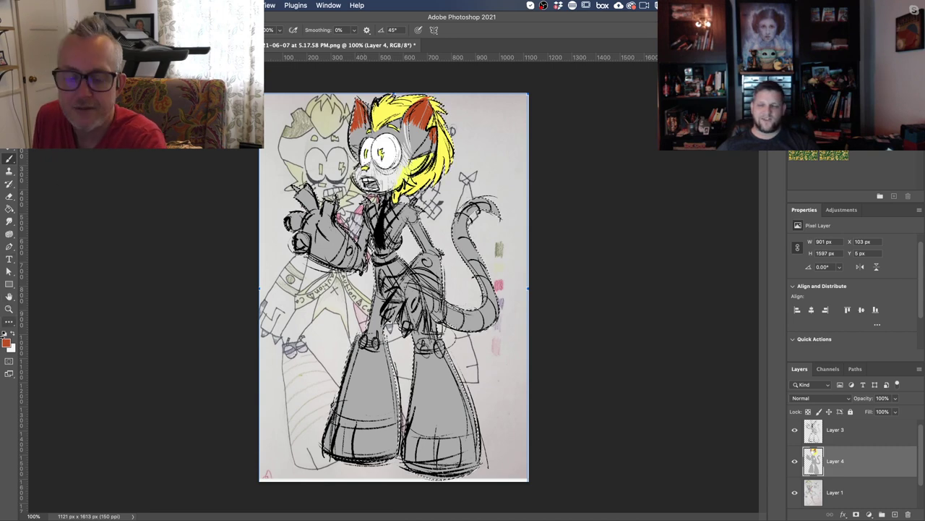
Set the foreground colour to near-white (f2f2f2) and brush the lower parts of both ears and the forehead
left_click(7, 342)
type("ffffff")
key("Return")
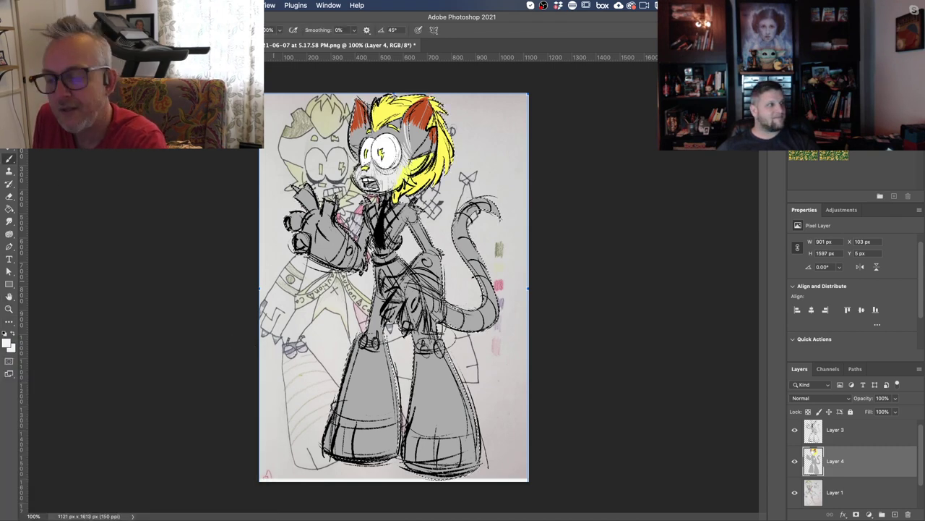
mouse_move(412, 145)
left_mouse_down()
mouse_move(411, 123)
mouse_move(425, 130)
left_mouse_up()
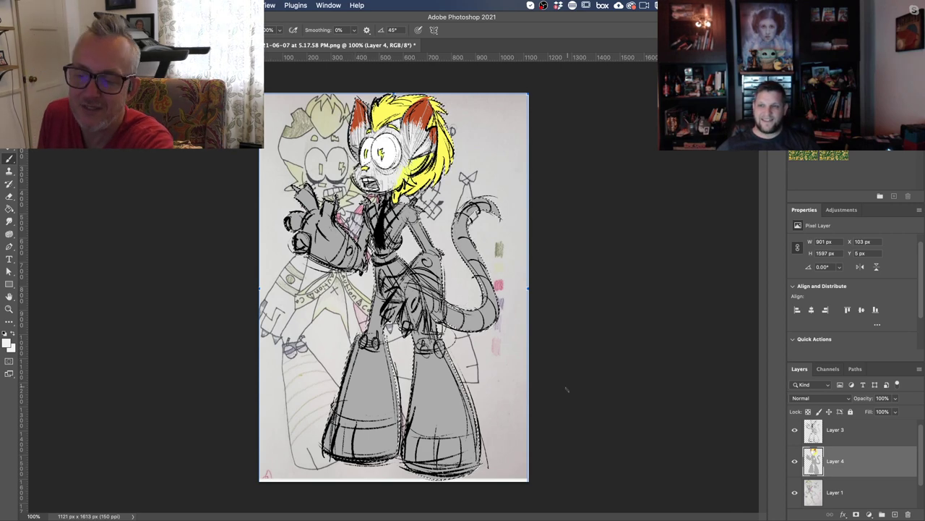
Try a grey (92928b) and a muted yellow (d6cc54) as the foreground colour
left_click(7, 339)
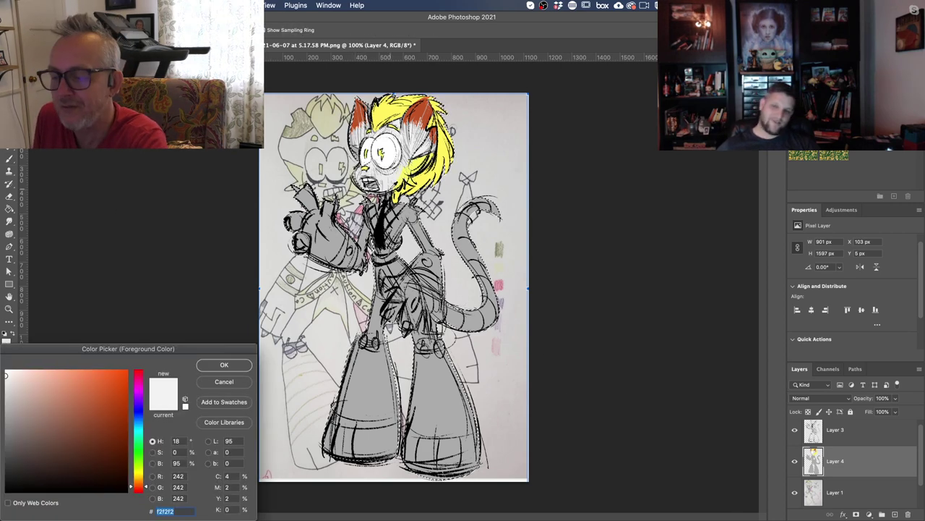
left_click(224, 365)
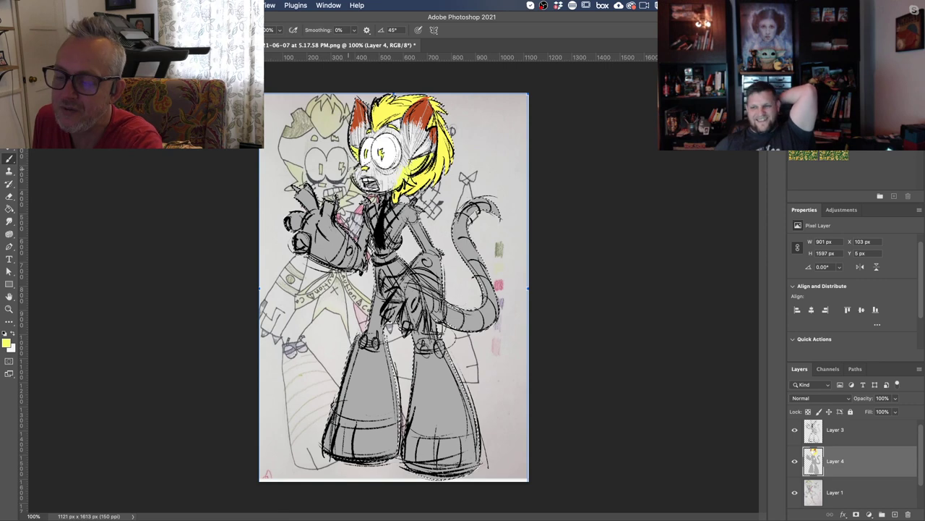
left_click(6, 341)
left_click(11, 422)
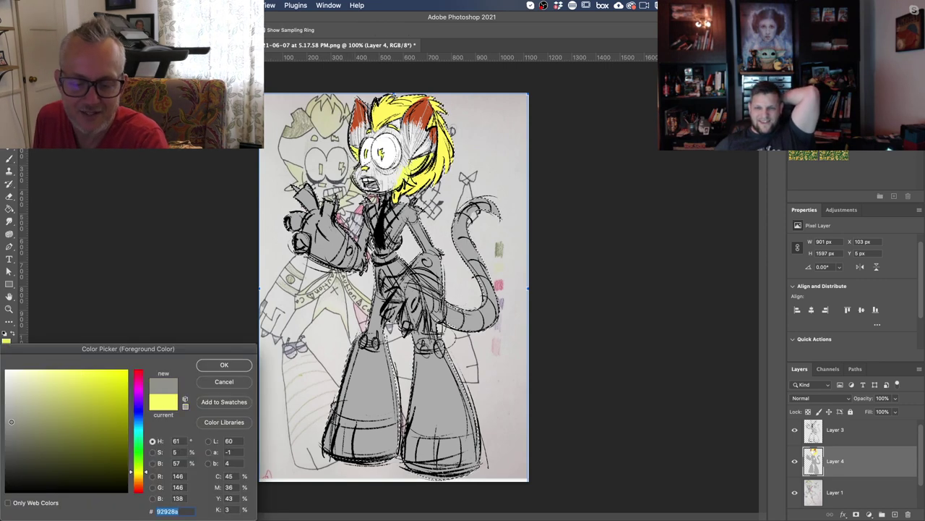
left_click(204, 365)
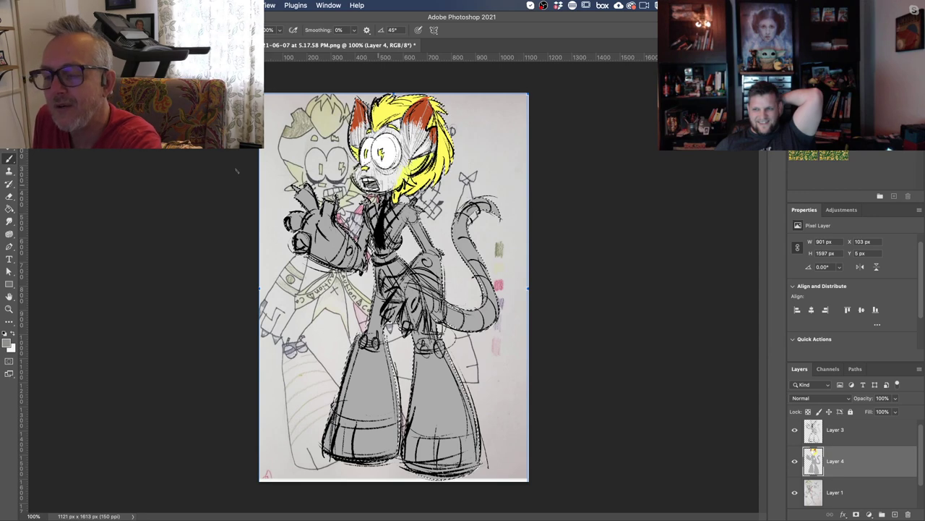
left_click(7, 338)
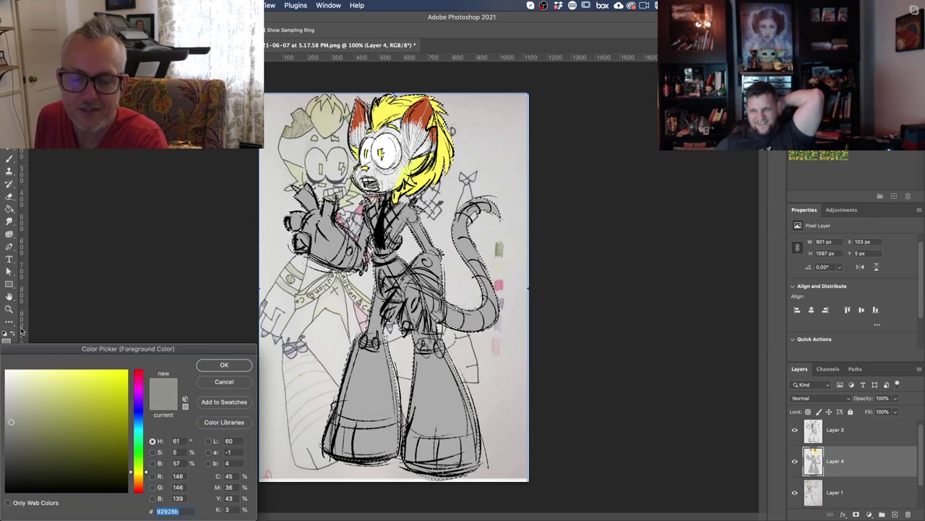
left_click(49, 376)
left_click(76, 390)
left_click(224, 364)
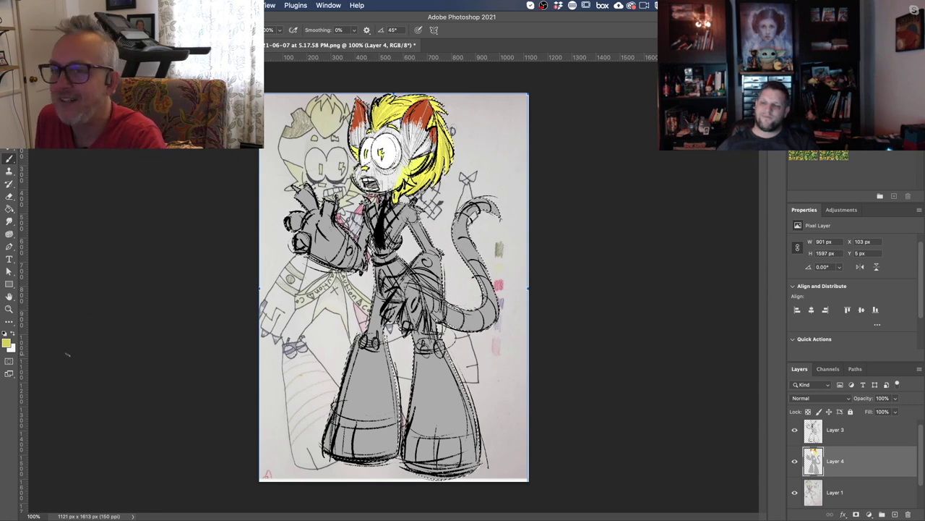
Sample the face's light grey (ebebeb) as the foreground colour and brush the large hand resting on the hip
left_click(7, 342)
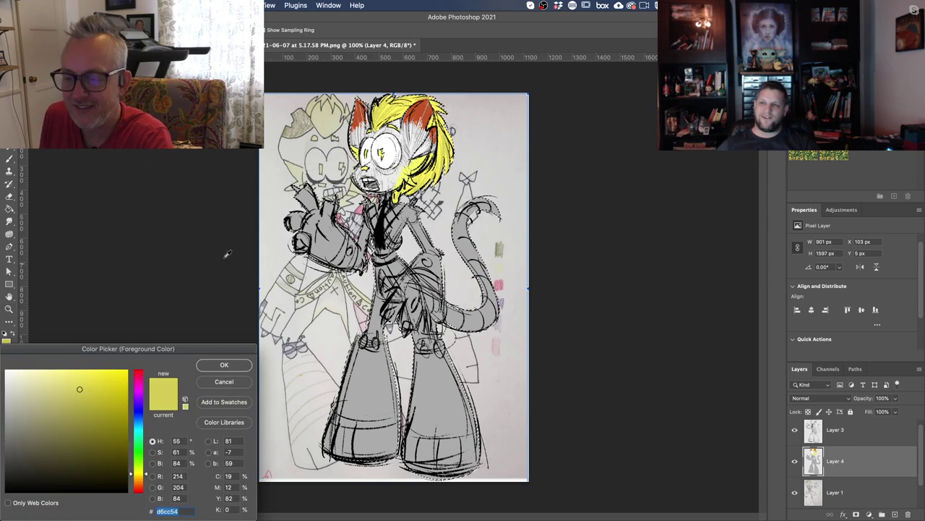
left_click(379, 180)
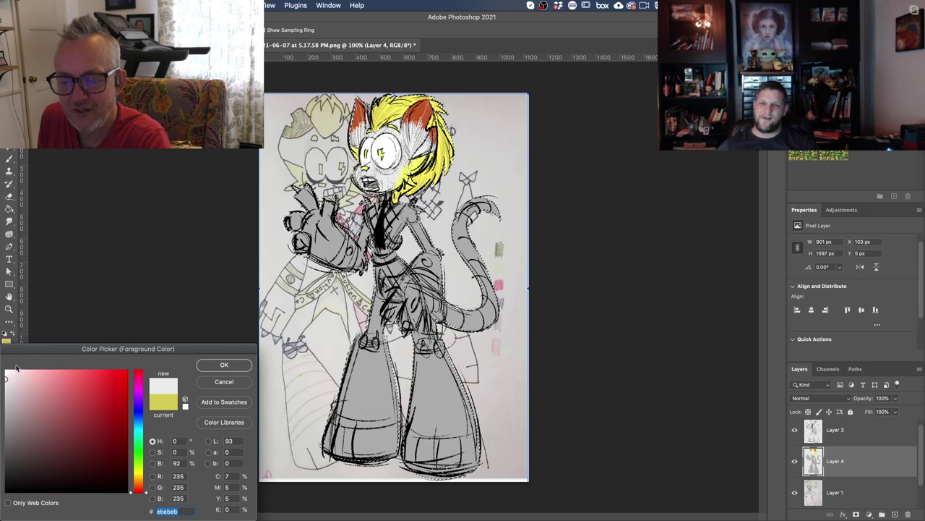
left_click(224, 364)
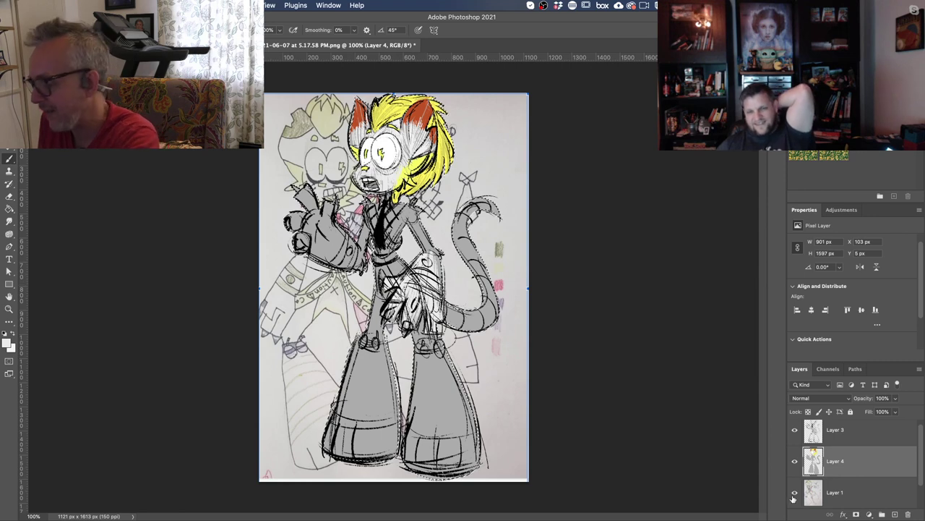
Hide the original drawing on Layer 1 and brush both of the character's arms light grey
left_click(795, 493)
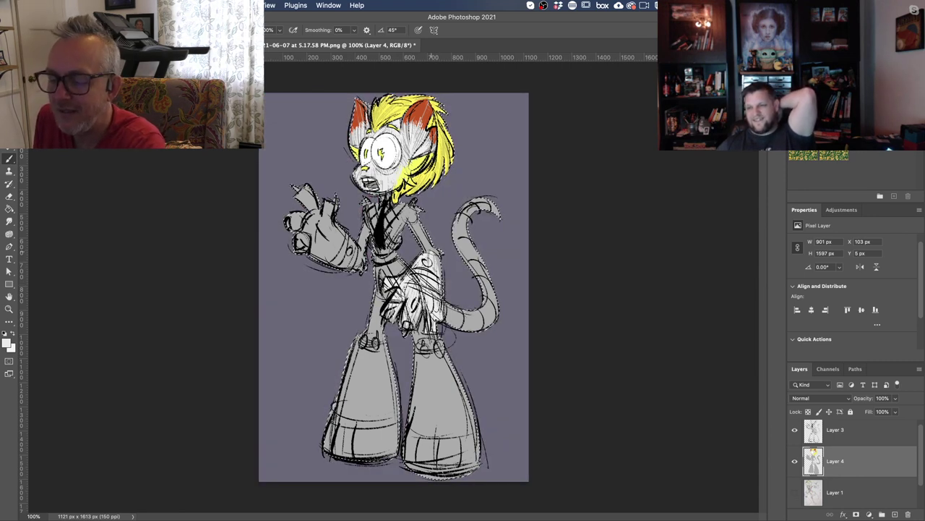
left_click_drag(433, 165, 410, 192)
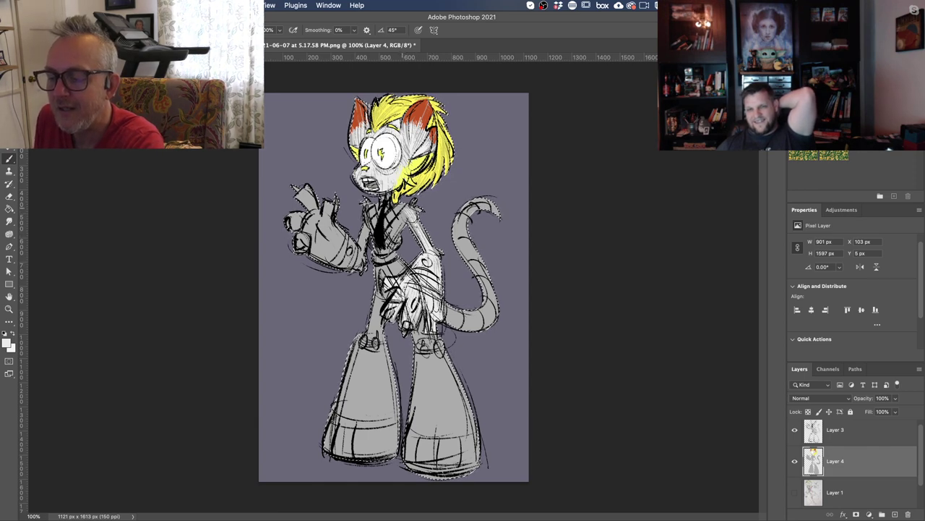
left_click_drag(410, 229, 435, 248)
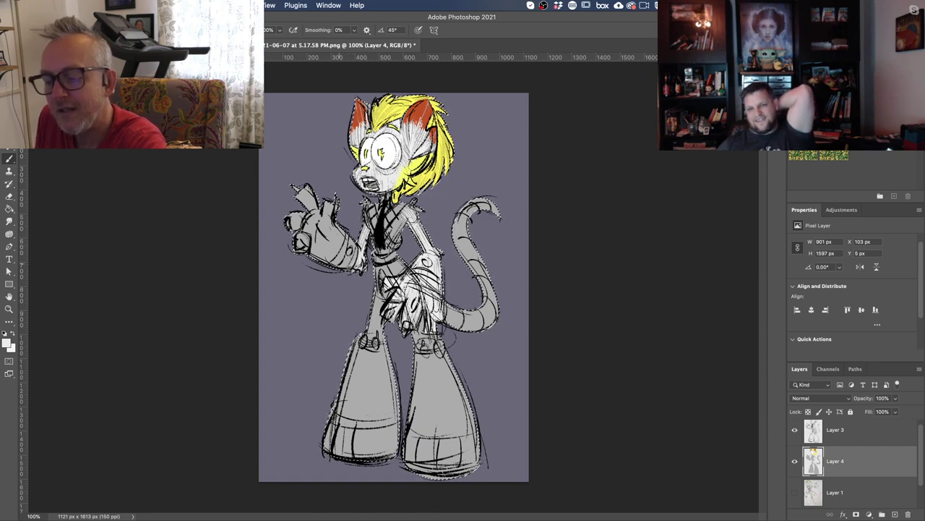
Clear the selection around the figure, and brush the raised hand and upper legs light grey
key("l")
left_click(127, 195)
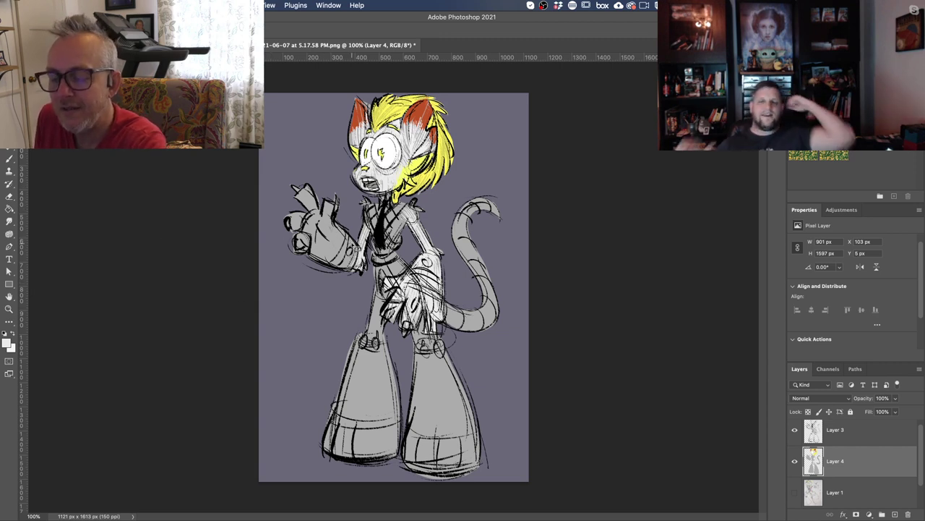
key("b")
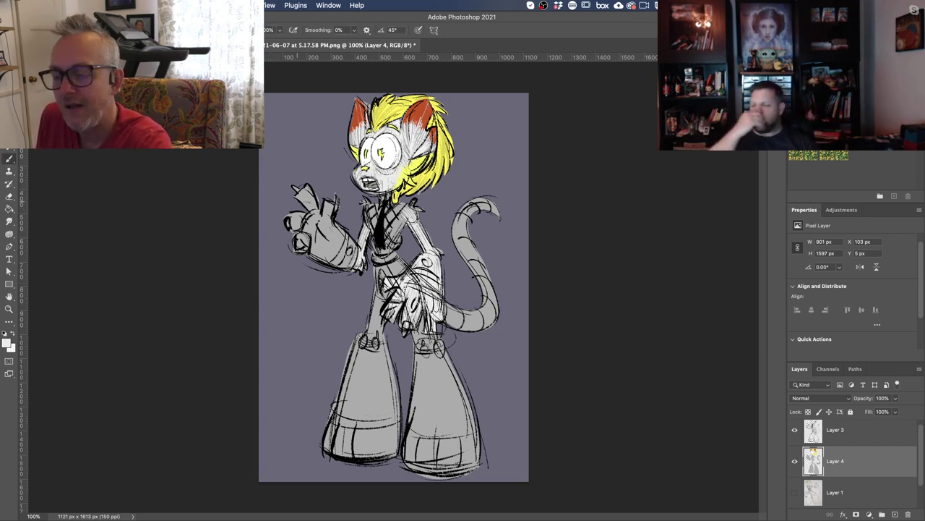
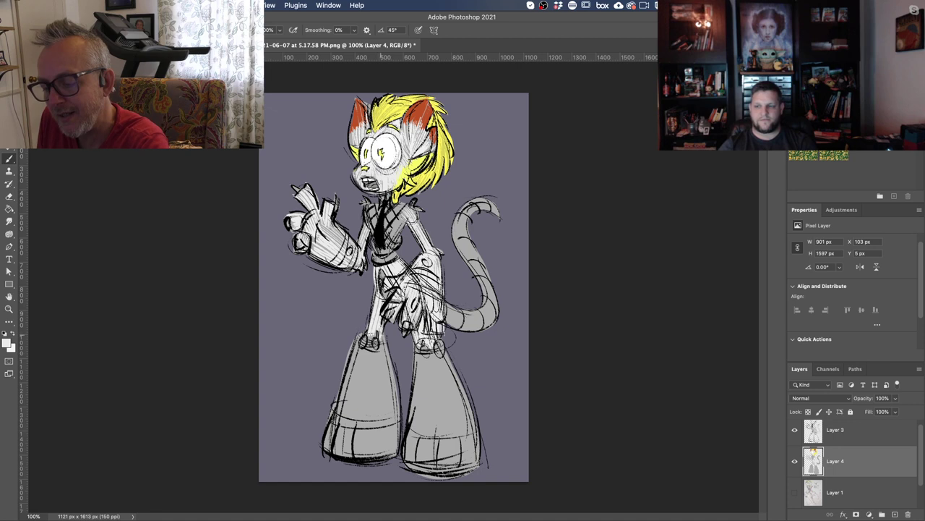
Brush both flared lower legs light grey with long vertical strokes from the knees down to the cuffs
left_click_drag(388, 356, 393, 454)
left_click_drag(382, 348, 390, 455)
left_click_drag(379, 345, 383, 455)
left_click_drag(376, 342, 380, 409)
left_click_drag(376, 364, 373, 433)
left_click_drag(370, 340, 371, 443)
mouse_move(373, 367)
left_mouse_down()
mouse_move(373, 452)
mouse_move(391, 456)
mouse_move(366, 457)
mouse_move(365, 441)
mouse_move(363, 451)
left_mouse_up()
mouse_move(366, 339)
left_mouse_down()
mouse_move(361, 454)
mouse_move(337, 448)
mouse_move(345, 421)
mouse_move(327, 448)
mouse_move(342, 456)
left_mouse_up()
left_click_drag(359, 395, 351, 455)
mouse_move(369, 342)
left_mouse_down()
mouse_move(366, 393)
mouse_move(366, 380)
left_mouse_up()
left_click_drag(382, 354, 378, 378)
mouse_move(416, 354)
left_mouse_down()
mouse_move(411, 441)
mouse_move(437, 444)
left_mouse_up()
mouse_move(449, 353)
left_mouse_down()
mouse_move(447, 449)
mouse_move(472, 439)
mouse_move(466, 404)
mouse_move(474, 467)
left_mouse_up()
left_click_drag(467, 436, 467, 473)
left_click_drag(462, 422, 456, 472)
left_click_drag(451, 432, 447, 472)
left_click_drag(441, 438, 435, 472)
left_click_drag(430, 443, 423, 470)
left_click_drag(420, 441, 413, 467)
left_click_drag(411, 430, 406, 462)
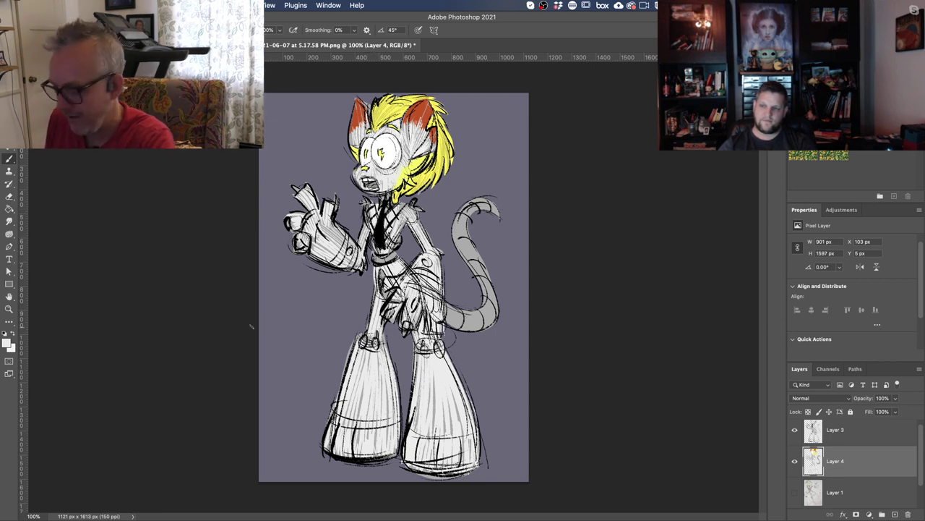
Check the original drawing on Layer 1, and brush the character's shoulder spikes with a pale yellow (fffb99) foreground colour
left_click(794, 492)
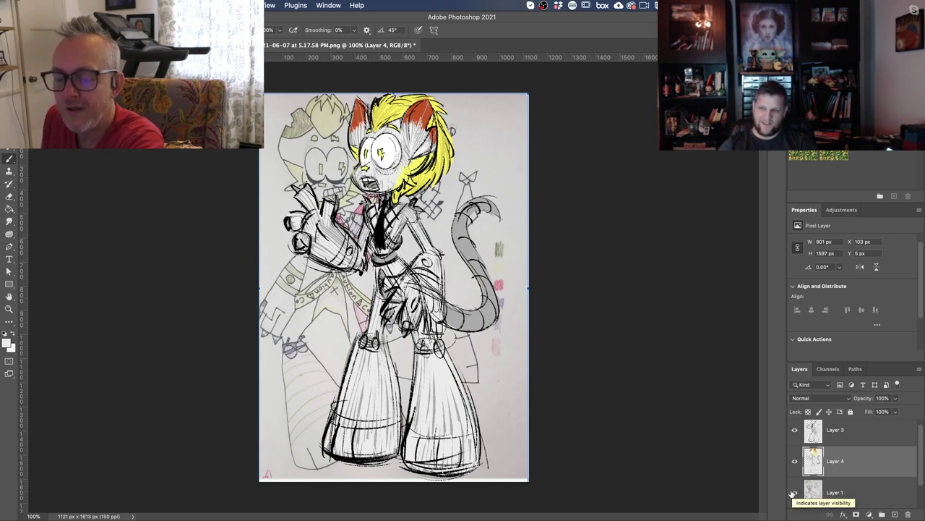
left_click(794, 492)
left_click(10, 344)
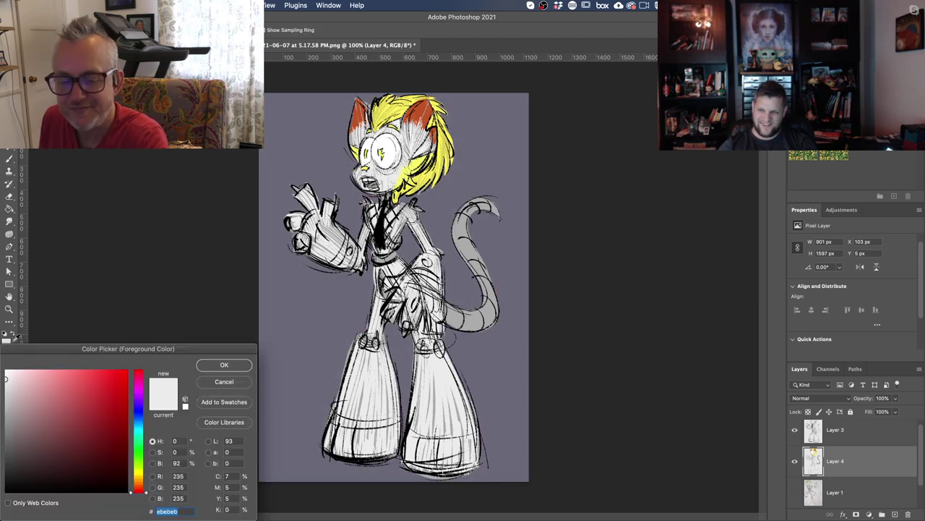
left_click(138, 472)
left_click(53, 370)
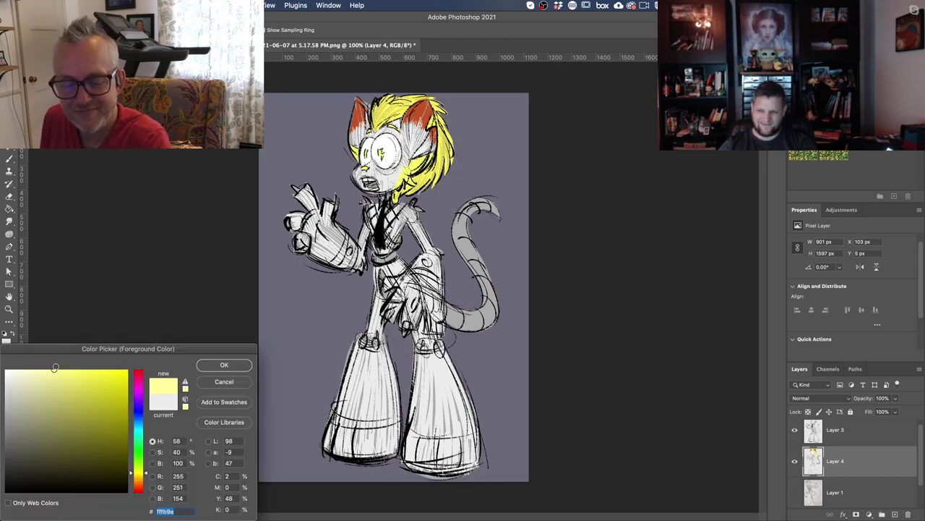
left_click(220, 364)
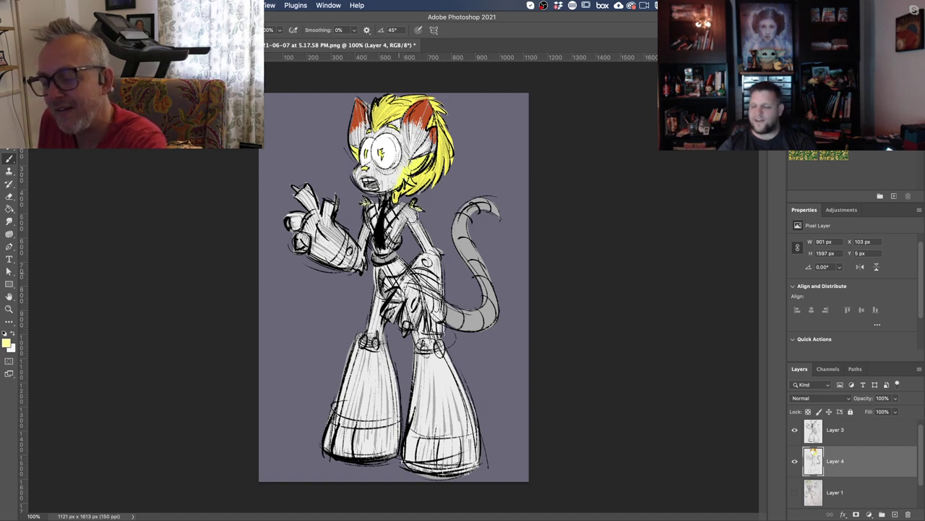
Brush the whole tail pale yellow, from its base around the curve and up to the tip
left_click_drag(447, 316, 482, 324)
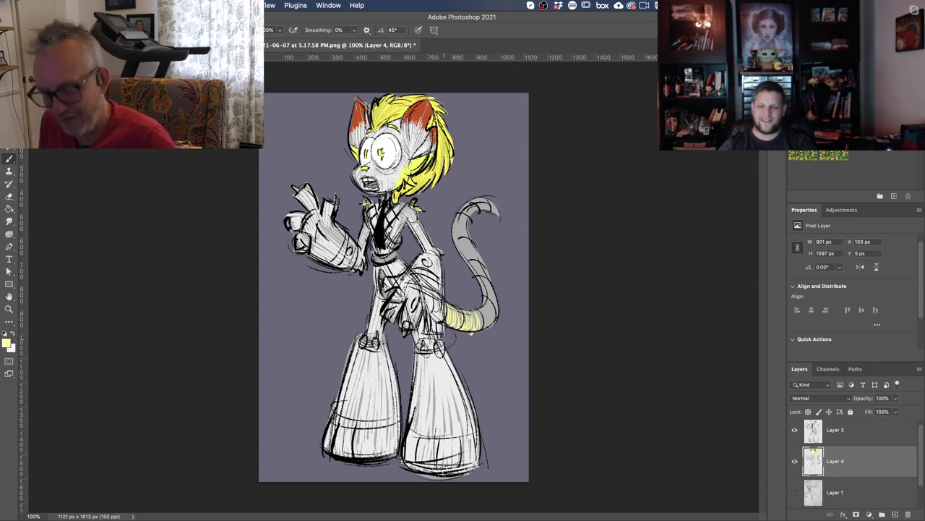
mouse_move(470, 321)
left_mouse_down()
mouse_move(490, 315)
mouse_move(496, 299)
left_mouse_up()
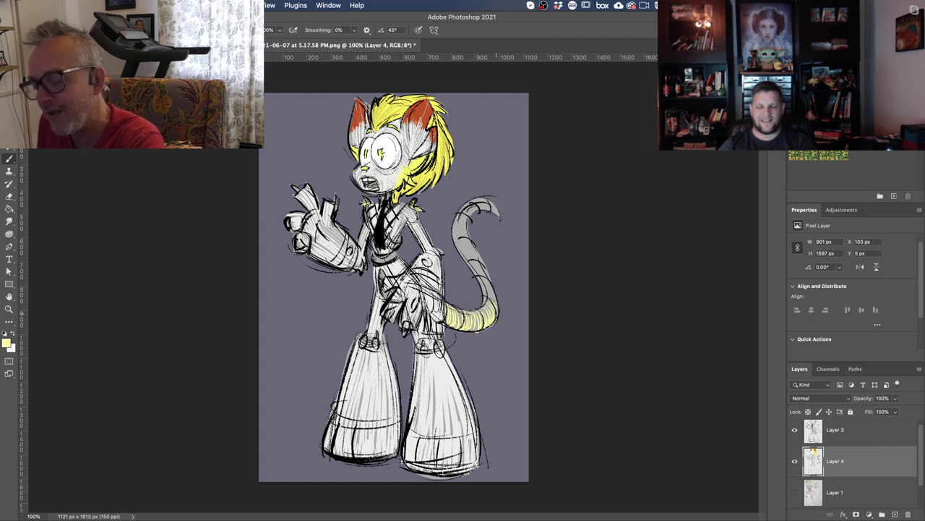
left_click_drag(499, 215, 478, 202)
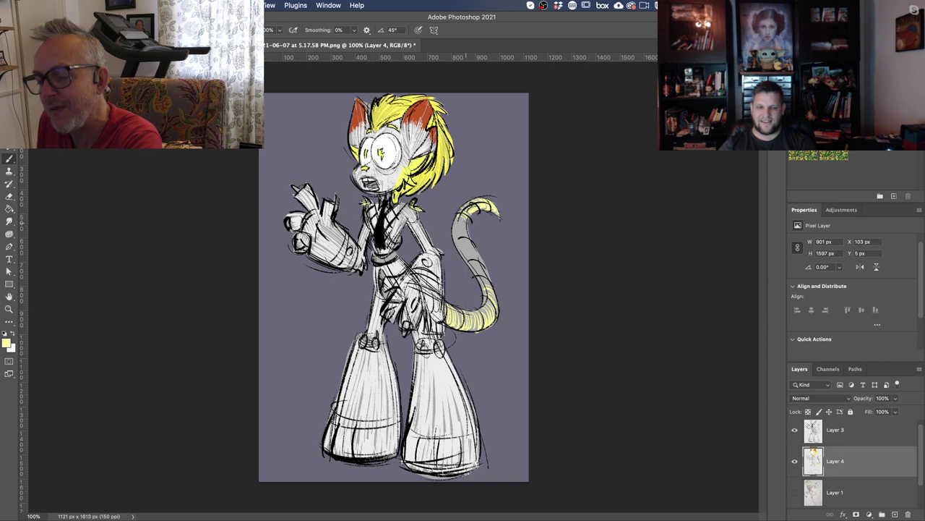
left_click_drag(455, 223, 491, 282)
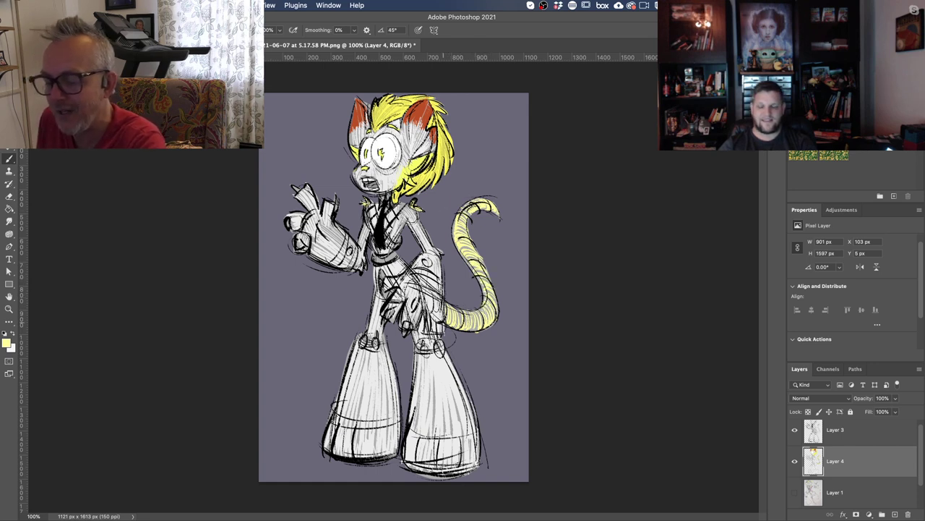
Set the foreground colour to grey-blue 8591ab and brush the claws on both hands
left_click(7, 342)
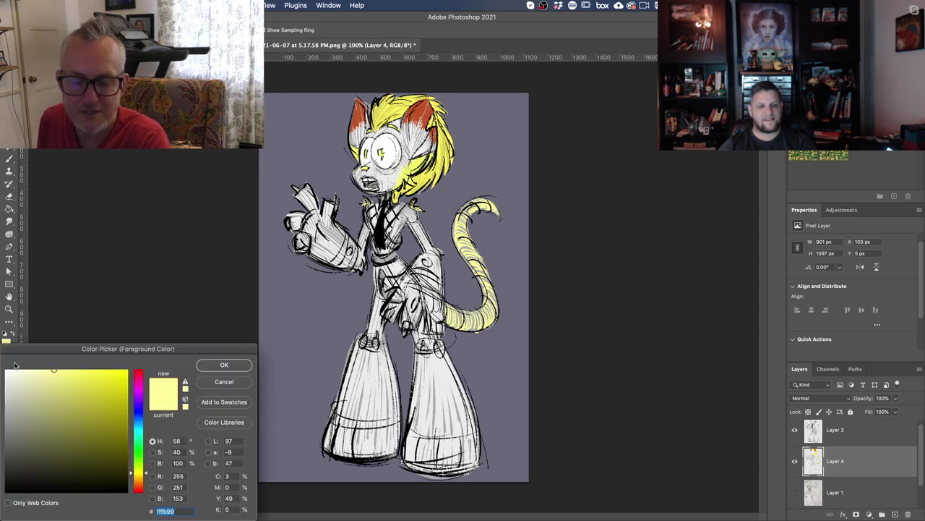
left_click_drag(137, 456, 139, 417)
left_click(29, 412)
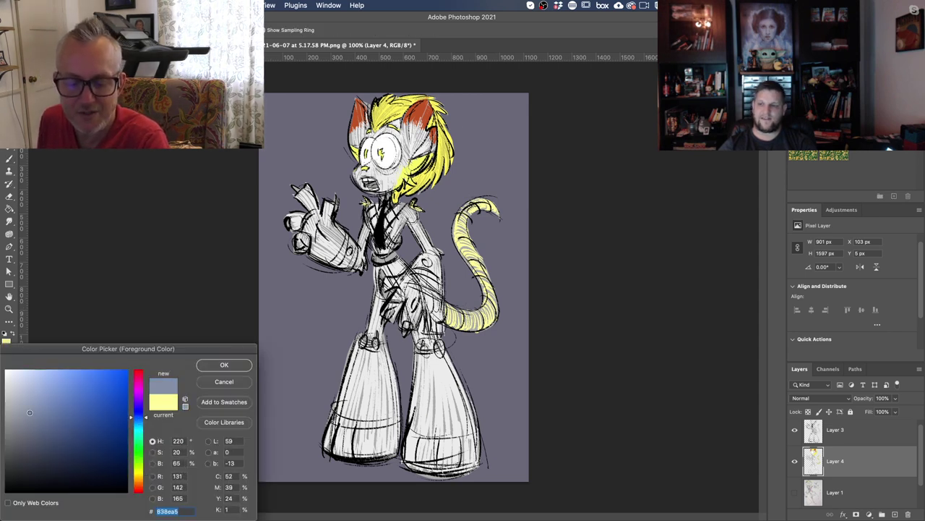
left_click(224, 365)
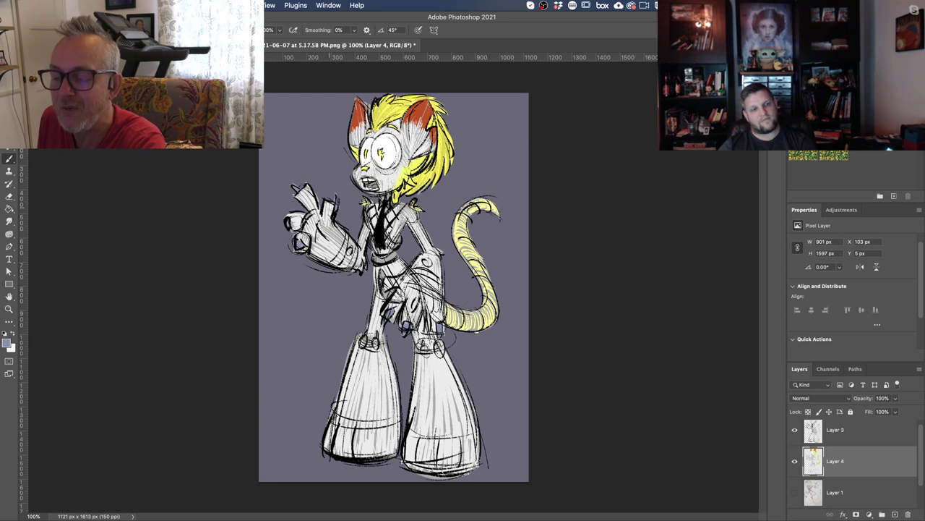
Try a pale yellow (fff6ae) foreground colour on the checked panels of the character's chest
left_click(9, 344)
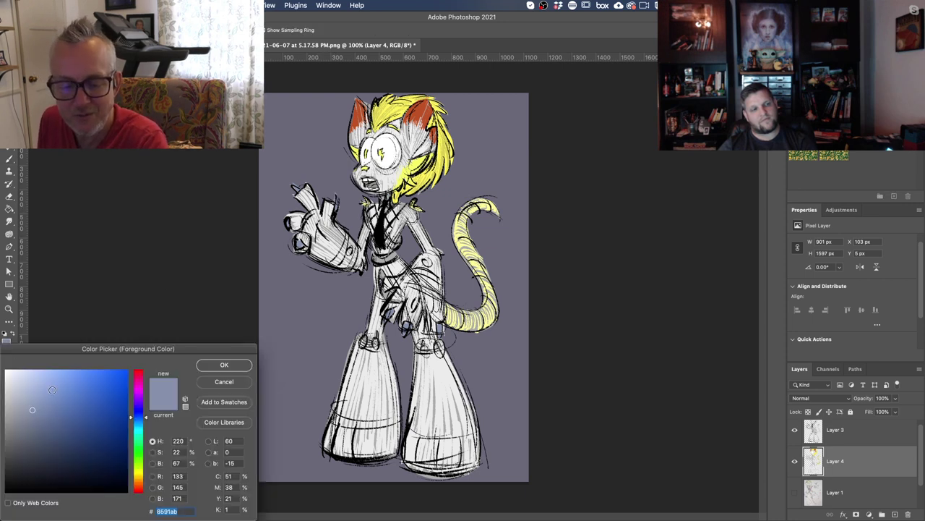
left_click(136, 477)
left_click(45, 373)
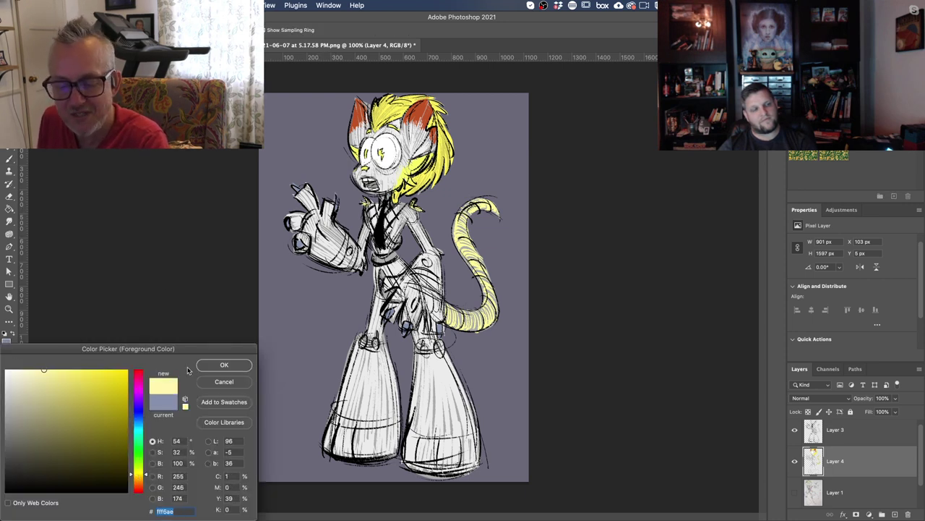
left_click(224, 365)
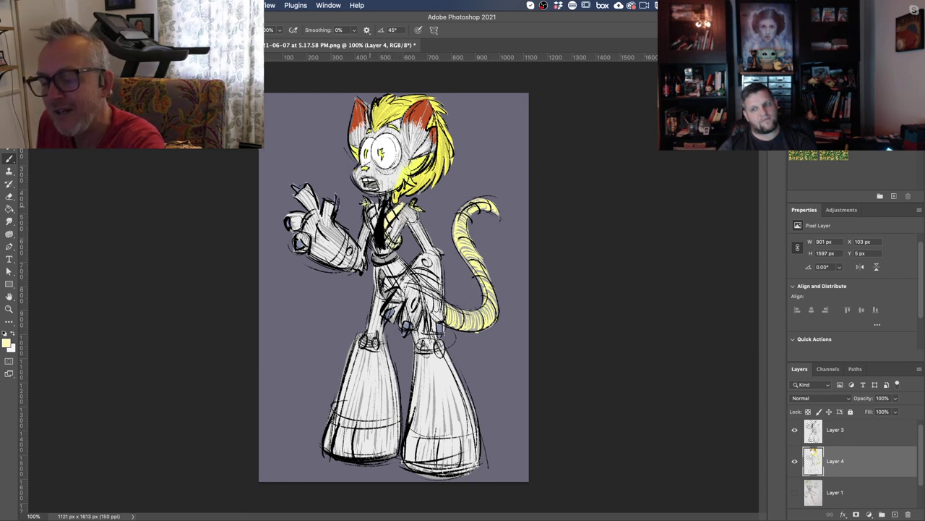
left_click_drag(373, 241, 373, 238)
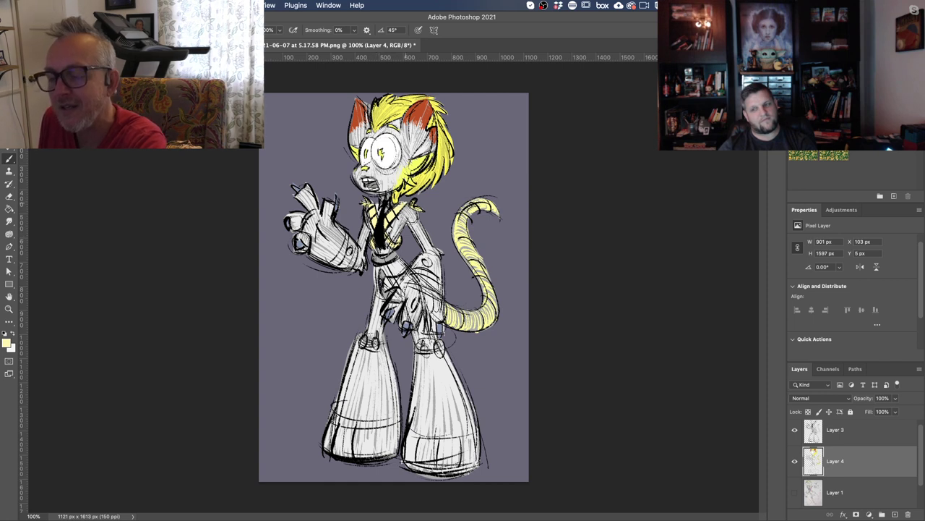
Choose a very pale blue foreground colour and brush it over the checked chest panels
left_click(7, 341)
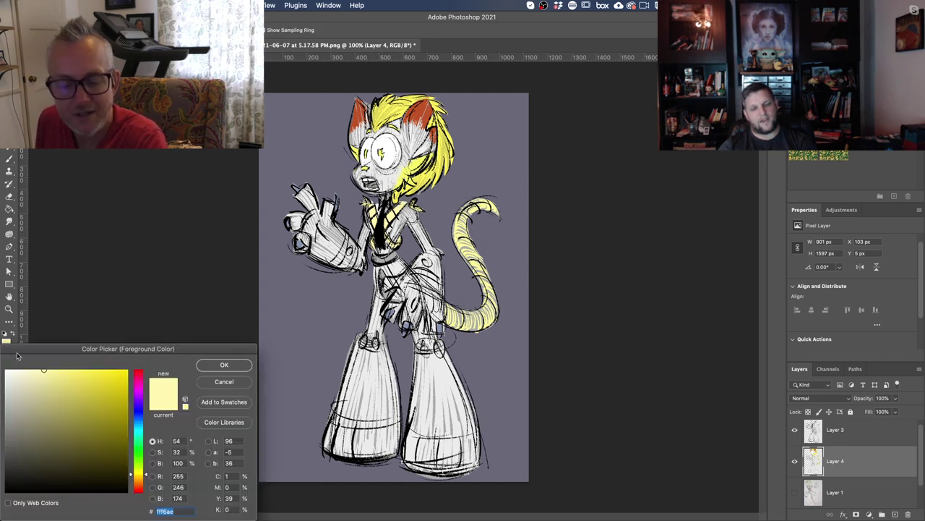
left_click_drag(137, 449, 138, 419)
left_click_drag(69, 405, 32, 382)
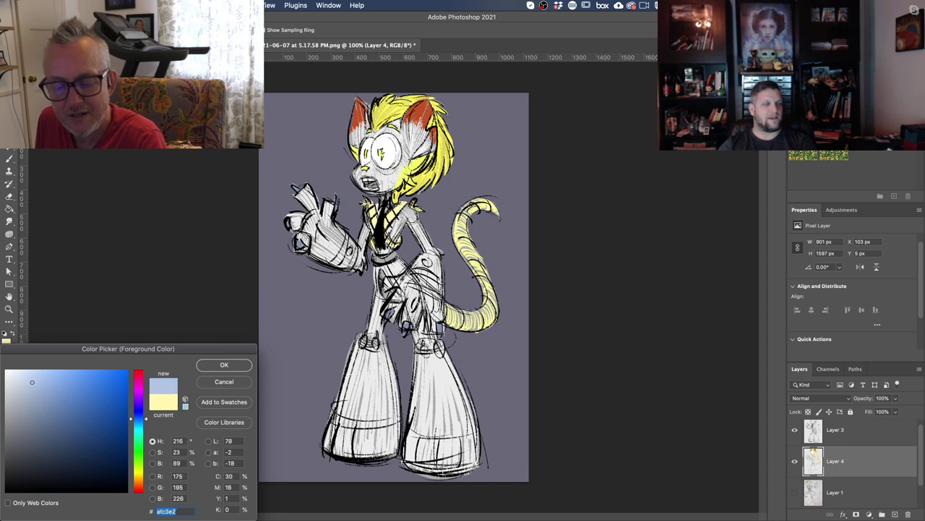
left_click(224, 364)
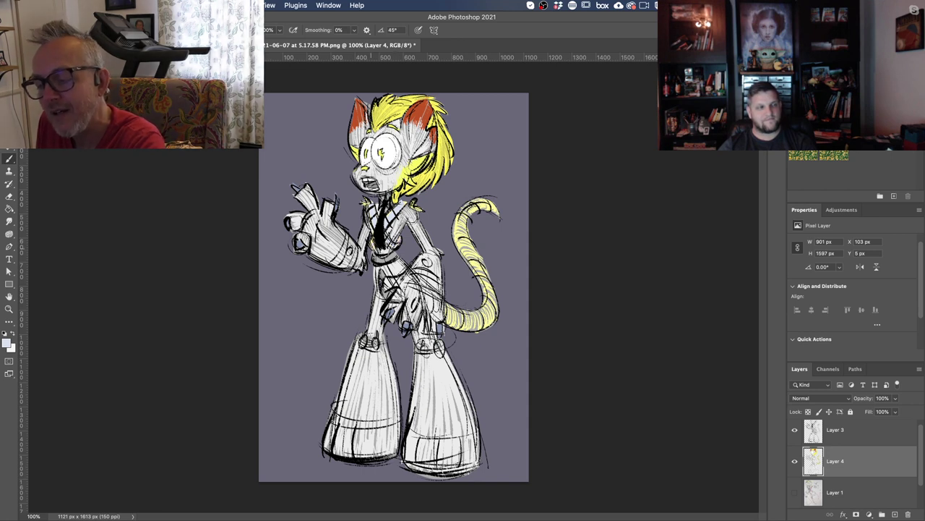
Set the foreground colour to medium blue 92a8c9, and brush the lower chest details and the inside of the mouth
left_click(6, 342)
left_click(41, 394)
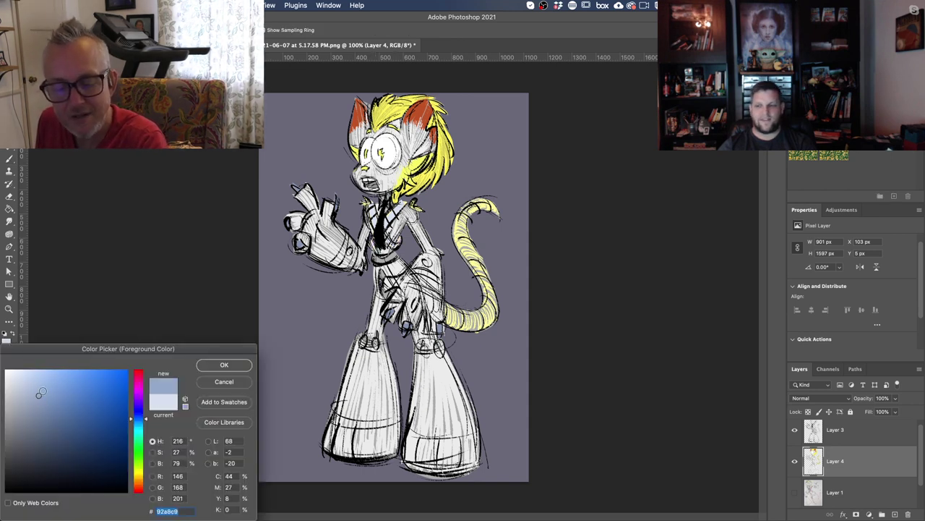
left_click(217, 364)
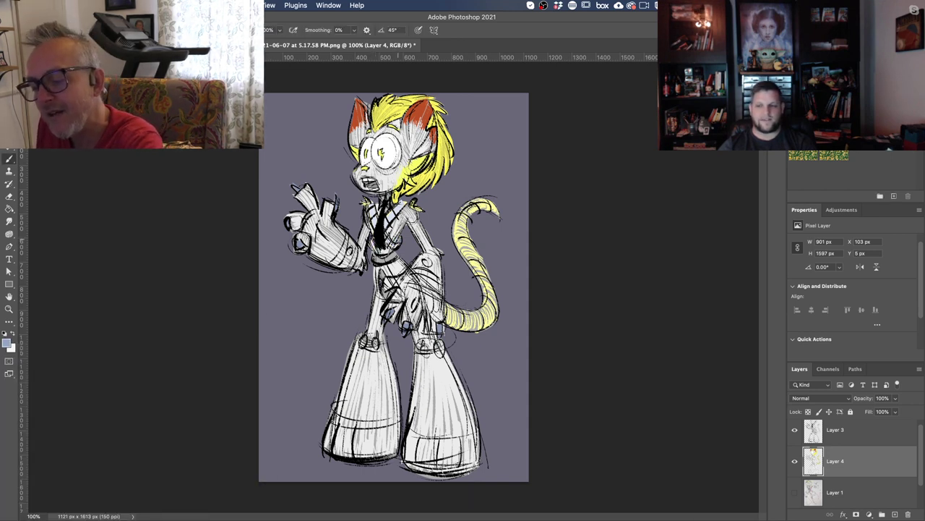
Brush the inside of the mouth purple (a86db5), and deepen it with a darker, more saturated purple
left_click(6, 341)
left_click_drag(138, 459, 138, 482)
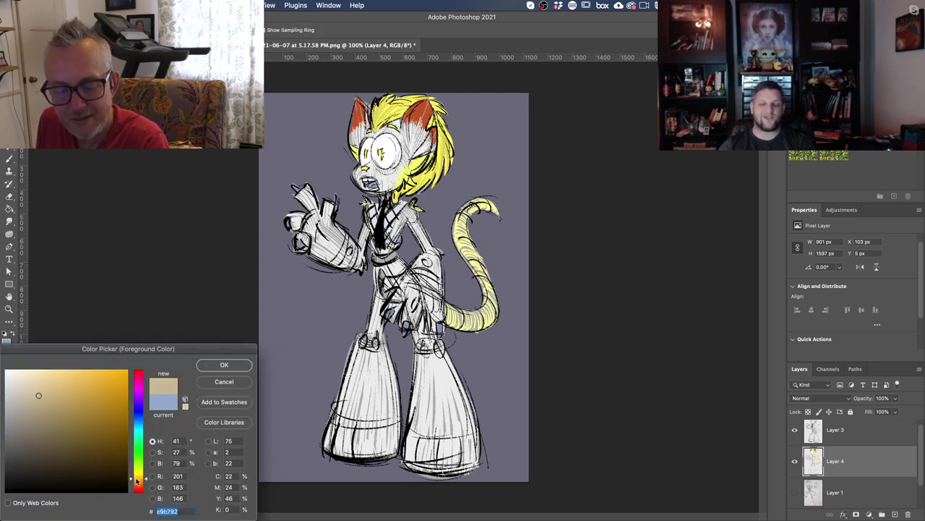
left_click(137, 403)
left_click_drag(135, 403, 135, 394)
left_click(53, 405)
left_click(223, 365)
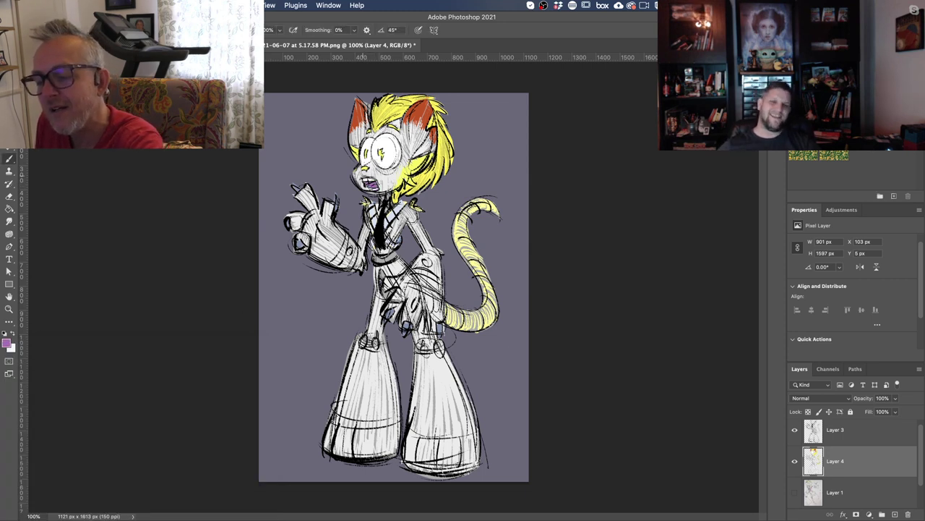
left_click(7, 343)
left_click(96, 423)
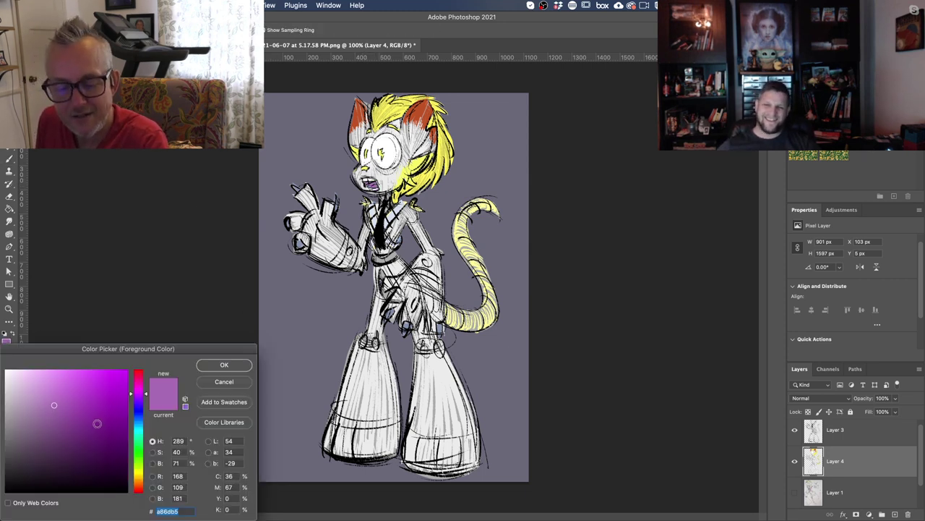
left_click(202, 366)
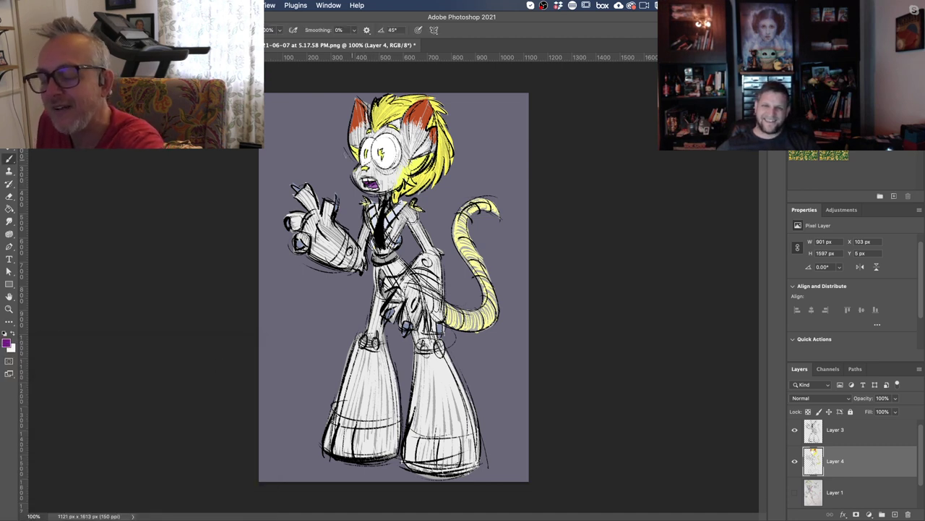
Brush grey 8d8d8d touches on the muzzle beside the mouth, and set the foreground colour to white (ffffff)
left_click(7, 342)
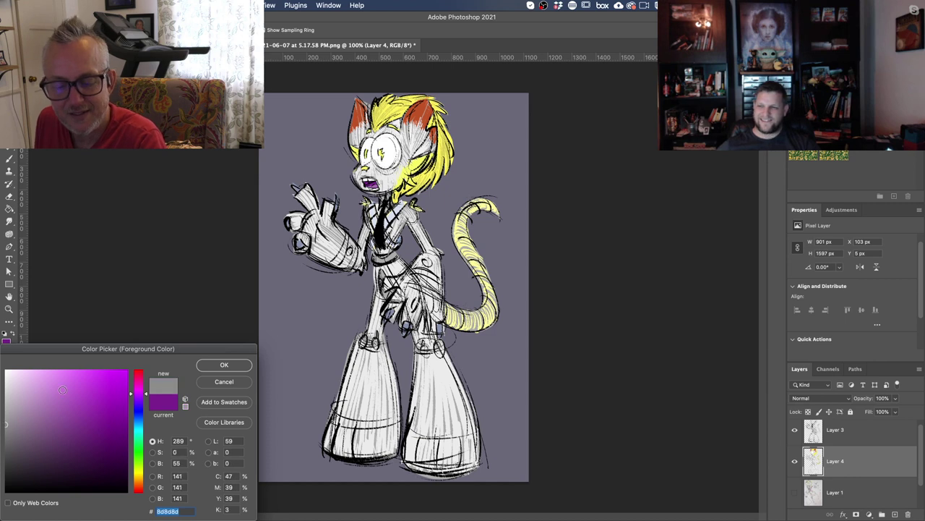
left_click(220, 364)
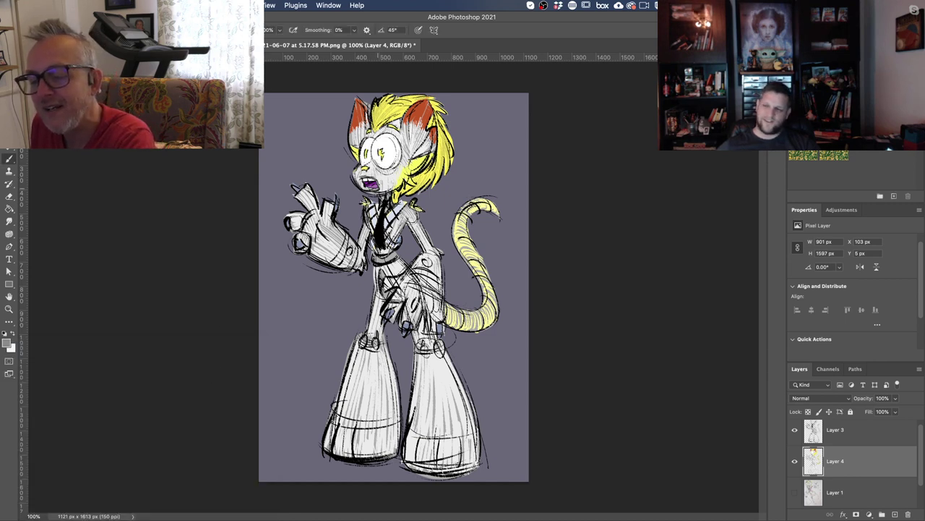
left_click_drag(365, 188, 359, 176)
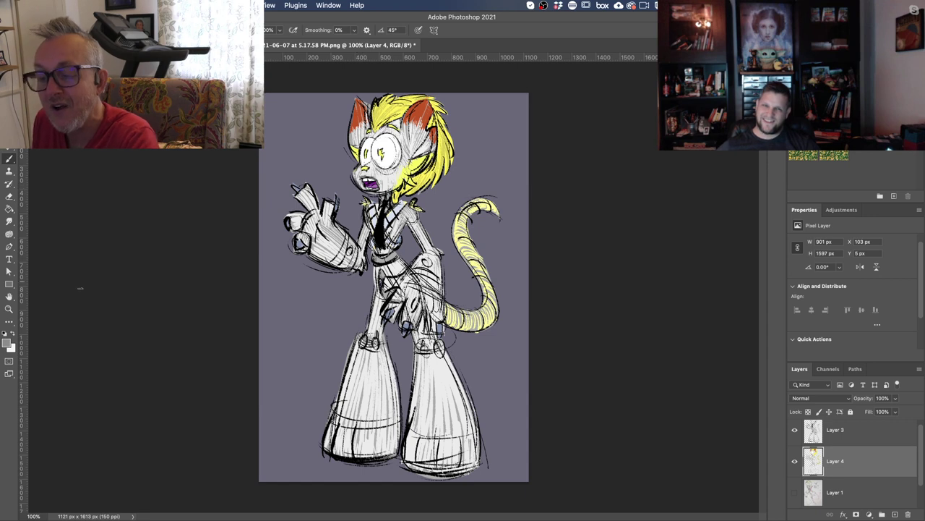
left_click(7, 341)
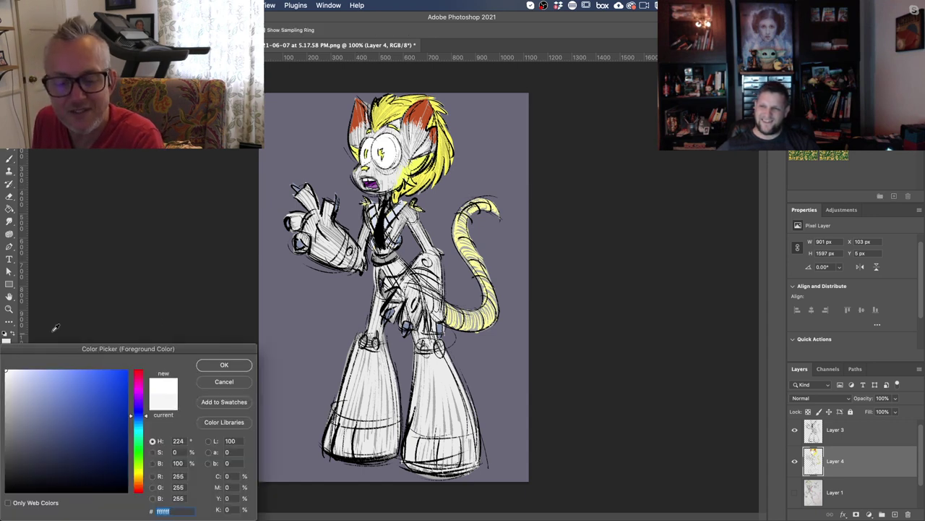
left_click(224, 364)
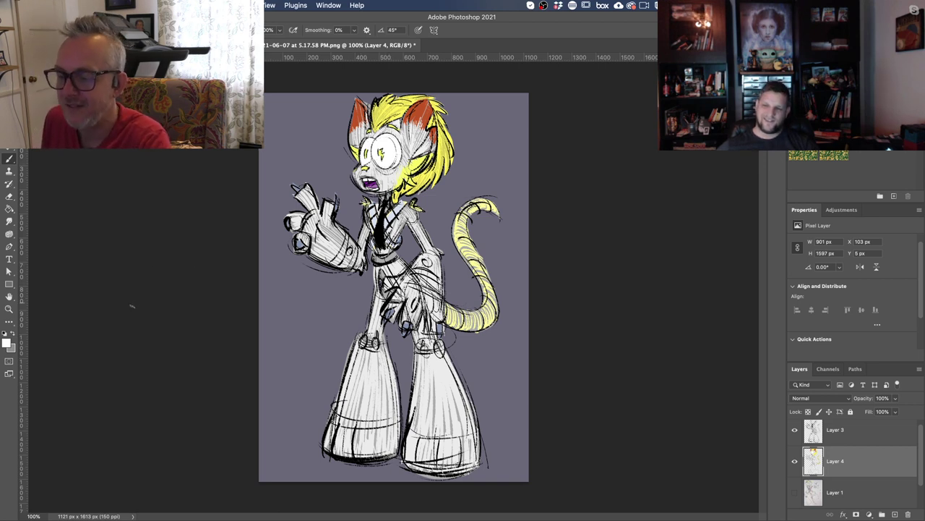
Compare the coloured sketch with the original drawing by showing and hiding Layer 1
left_click(795, 492)
left_click(794, 492)
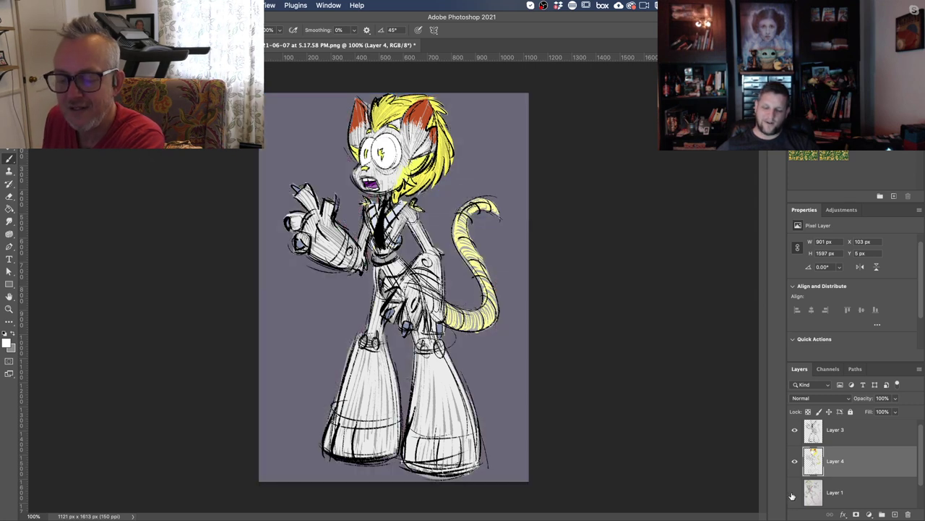
left_click(795, 492)
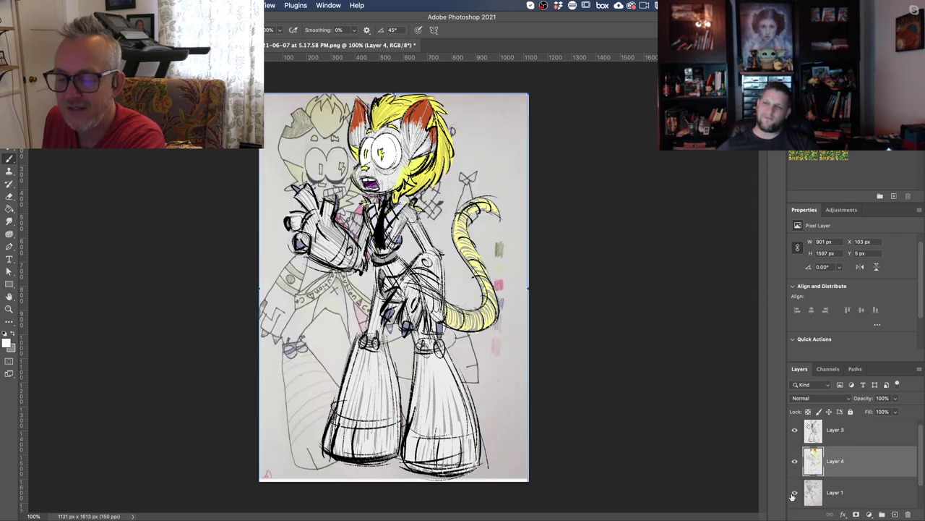
left_click(795, 493)
left_click(794, 492)
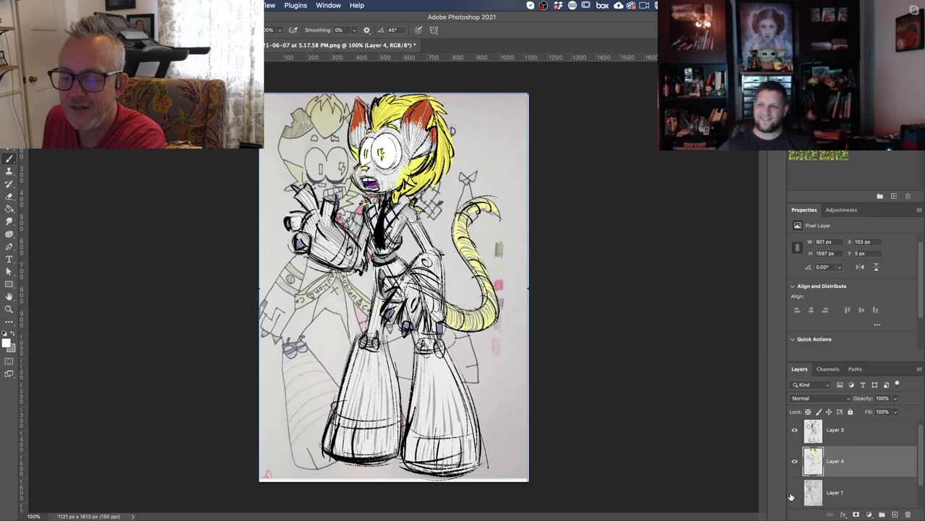
left_click(795, 492)
Set the foreground colour to grey-blue a5a9b5 and brush the round knee joints above the flared lower legs
left_click(7, 343)
left_click(16, 405)
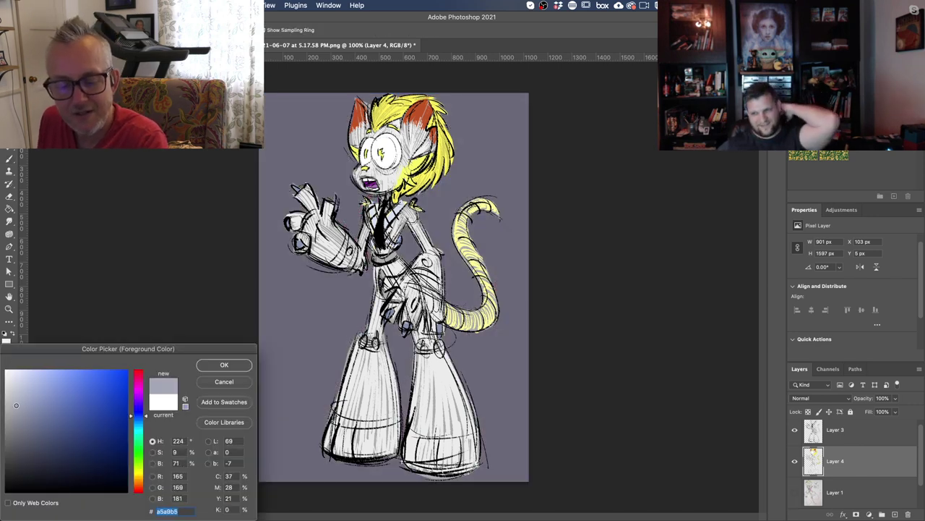
left_click(225, 365)
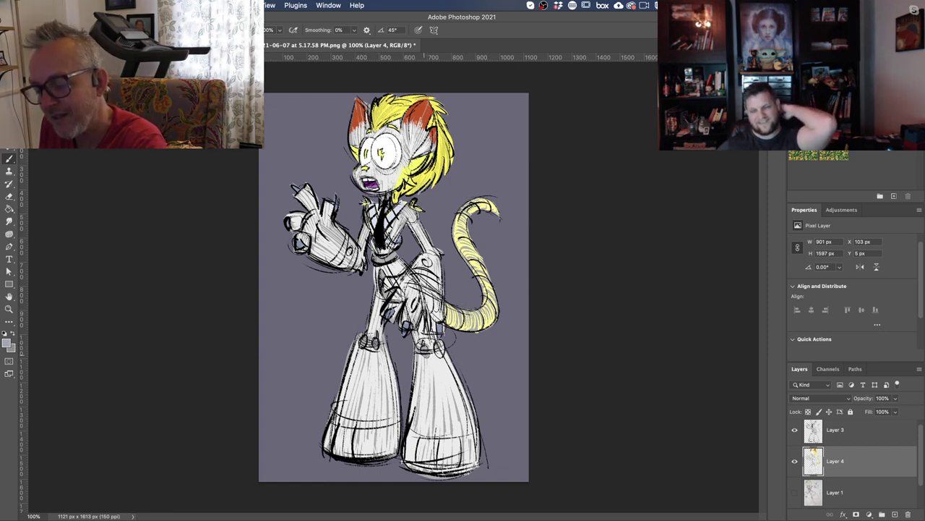
Set the foreground colour to a golden brown and brush the belt and the bands above the flared lower legs
left_click(9, 344)
left_click(138, 478)
left_click(65, 411)
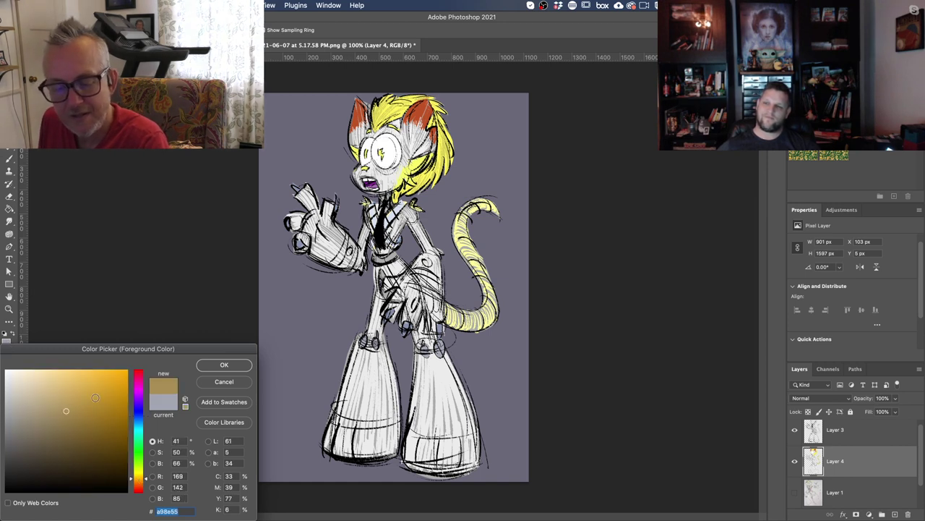
left_click(213, 367)
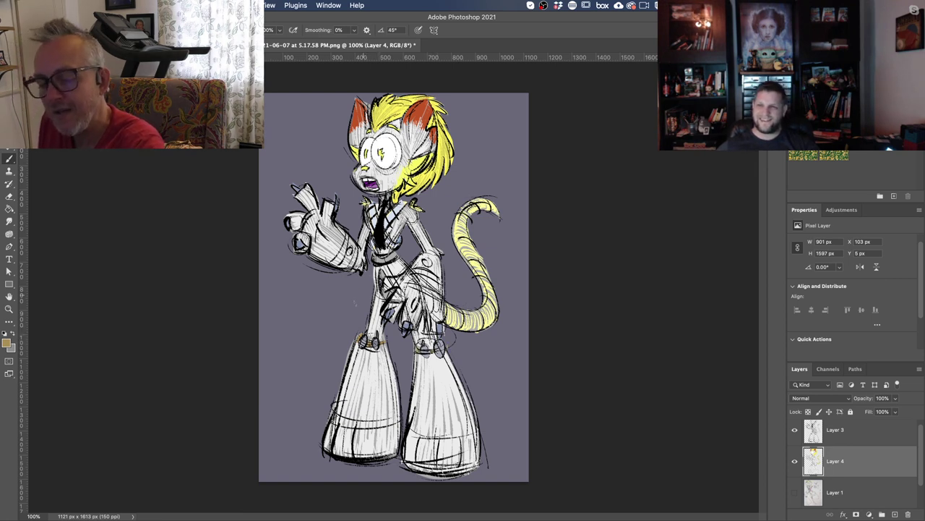
mouse_move(394, 258)
left_mouse_down()
mouse_move(374, 261)
mouse_move(386, 258)
left_mouse_up()
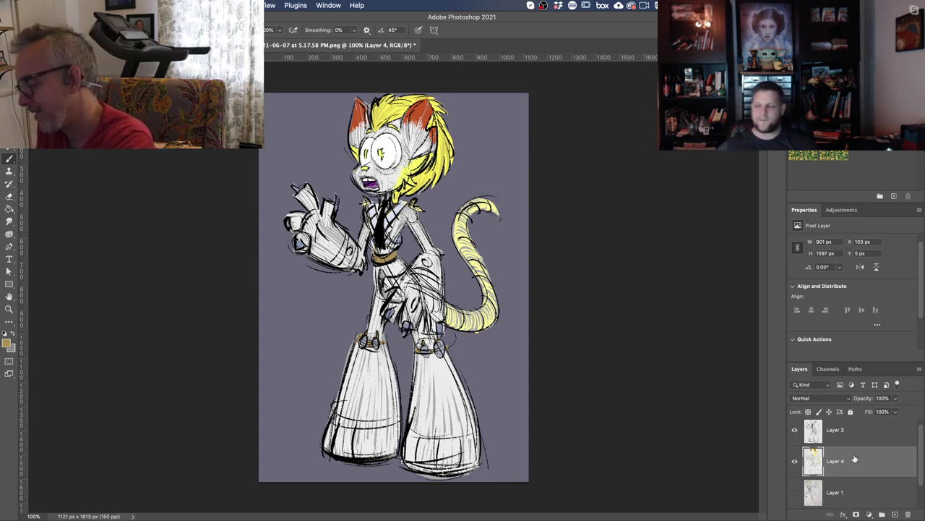
Add a new layer directly above the colour layer, Layer 4
left_click(895, 514)
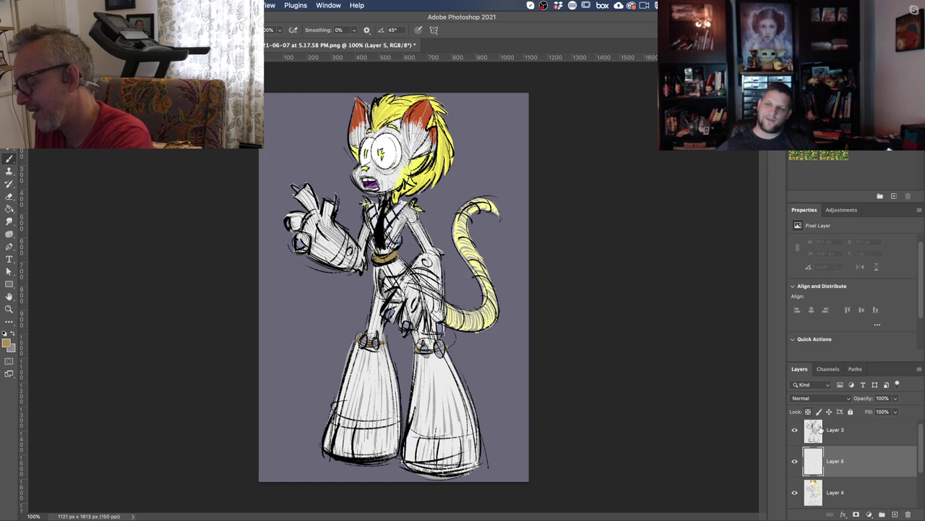
right_click(838, 461)
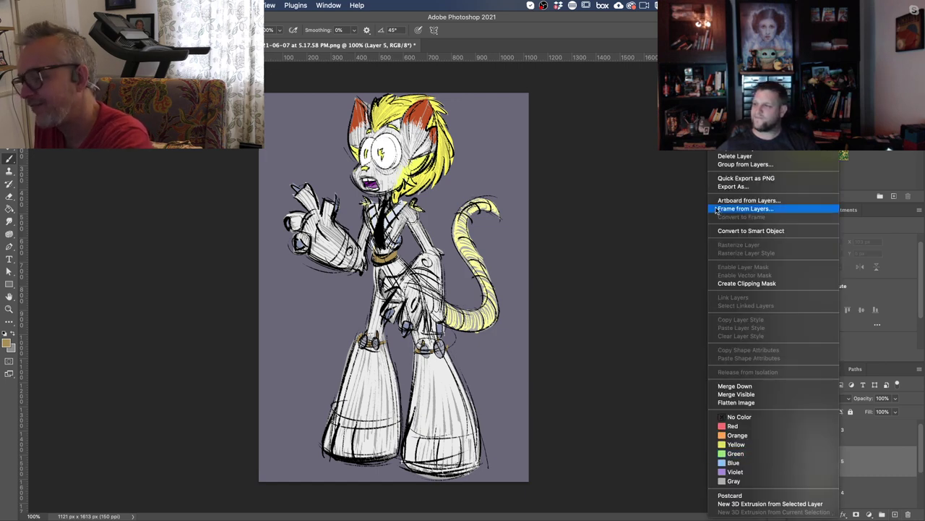
left_click(719, 230)
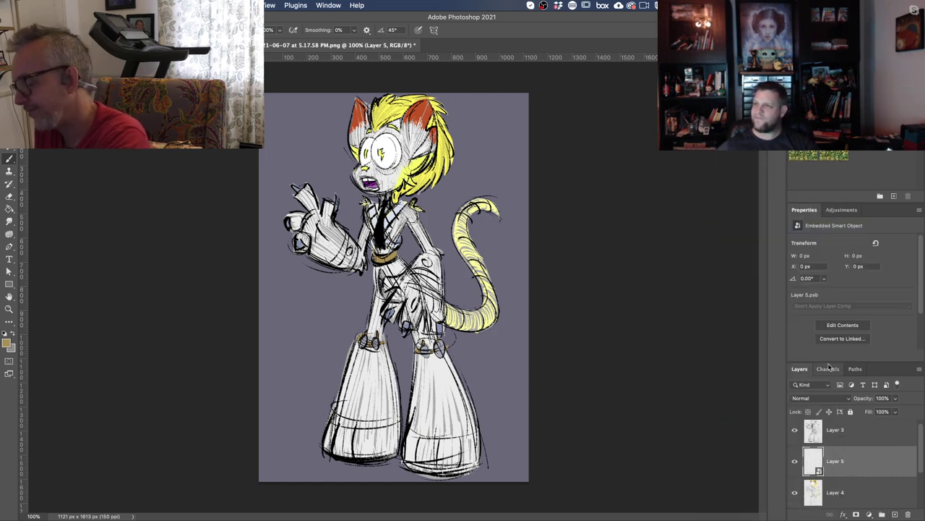
left_click(799, 402)
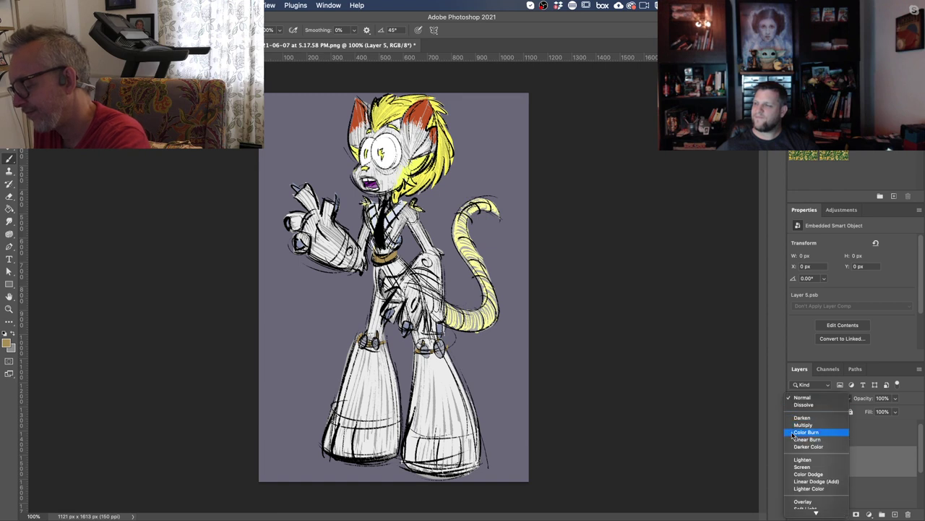
left_click(799, 424)
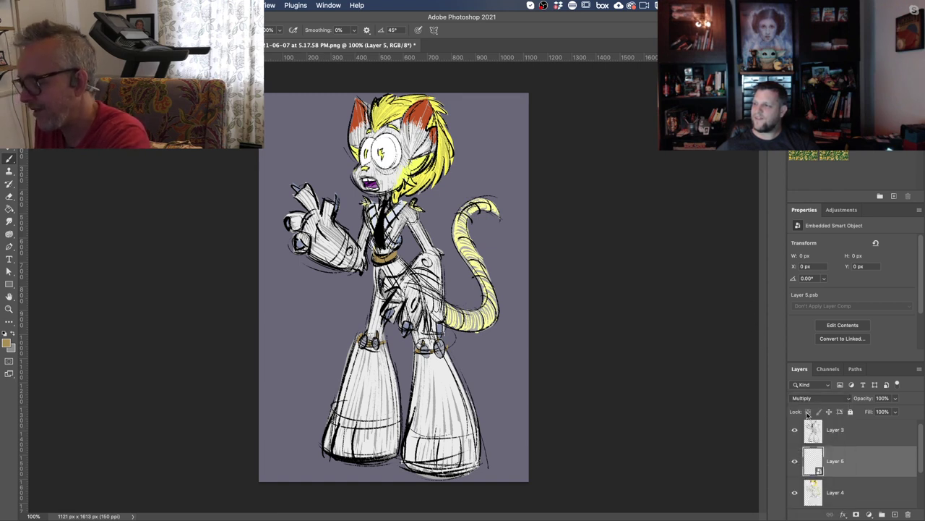
left_click(835, 486)
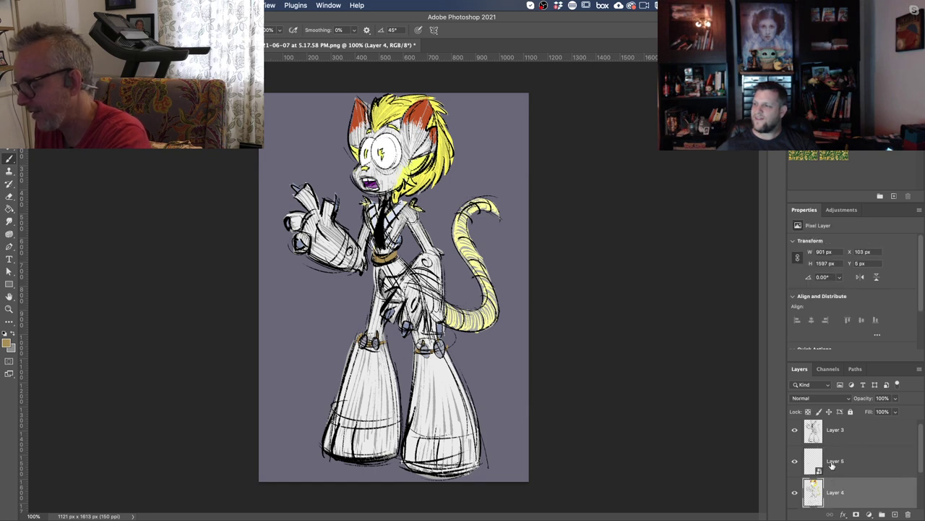
left_click(831, 465)
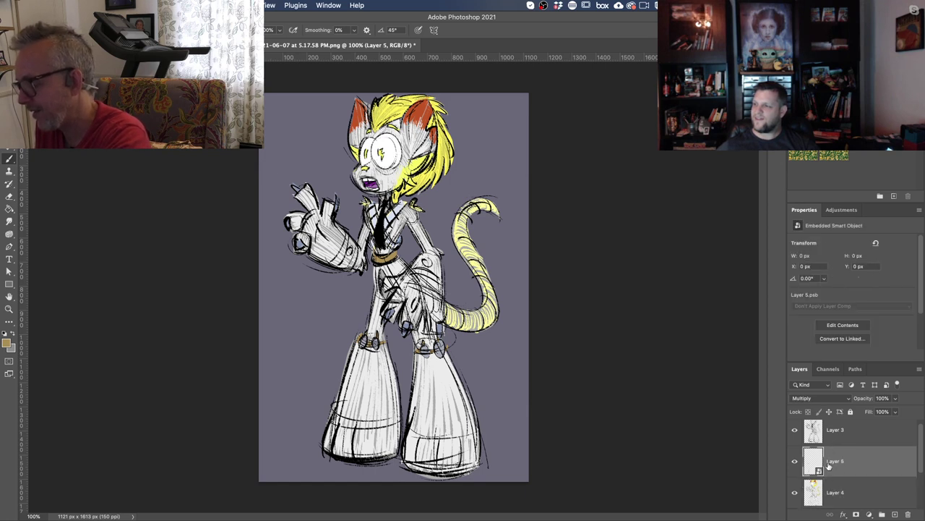
left_click(846, 490)
right_click(840, 488)
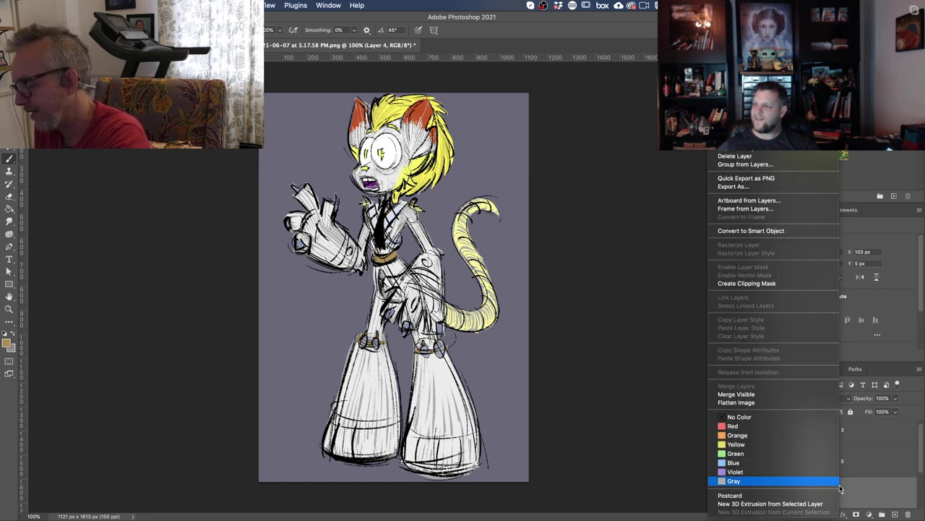
left_click(732, 283)
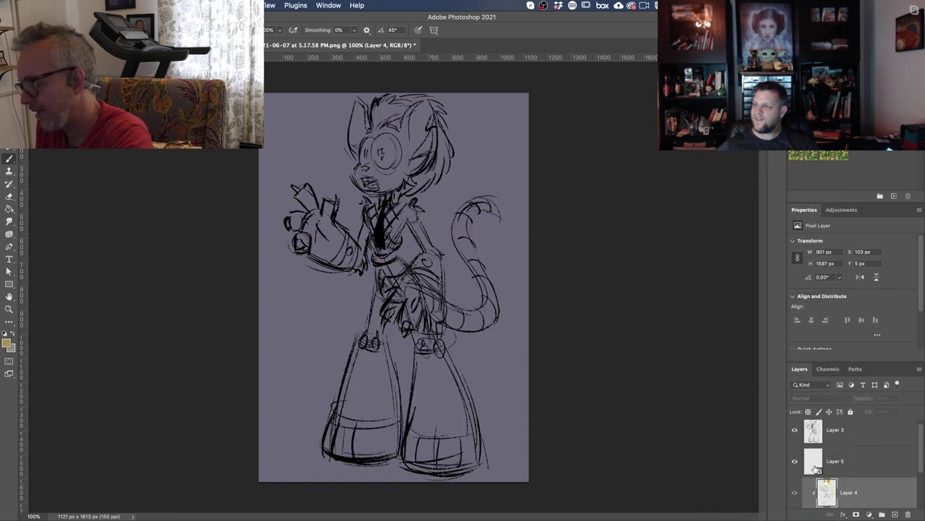
key("super+z")
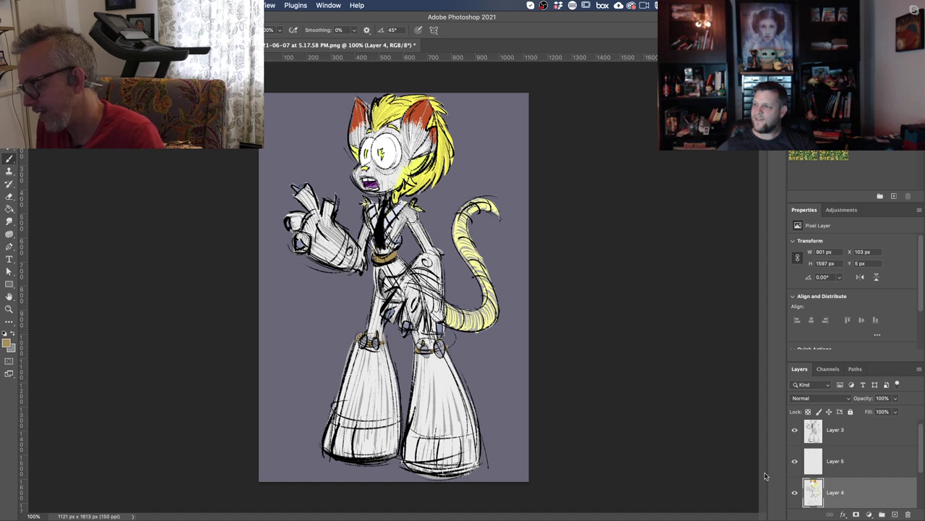
Clip Layer 5 to Layer 4 with a clipping mask and set its blend mode to Multiply
left_click(835, 459)
right_click(833, 458)
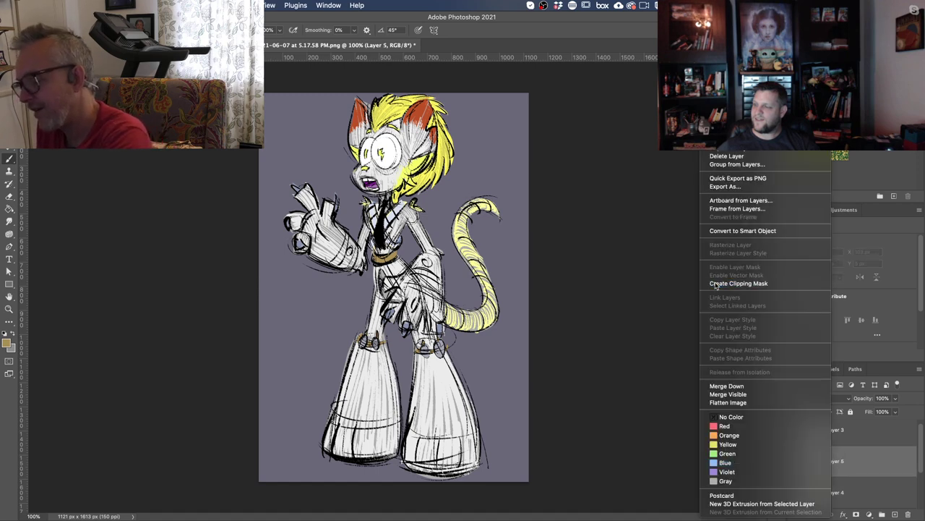
left_click(718, 283)
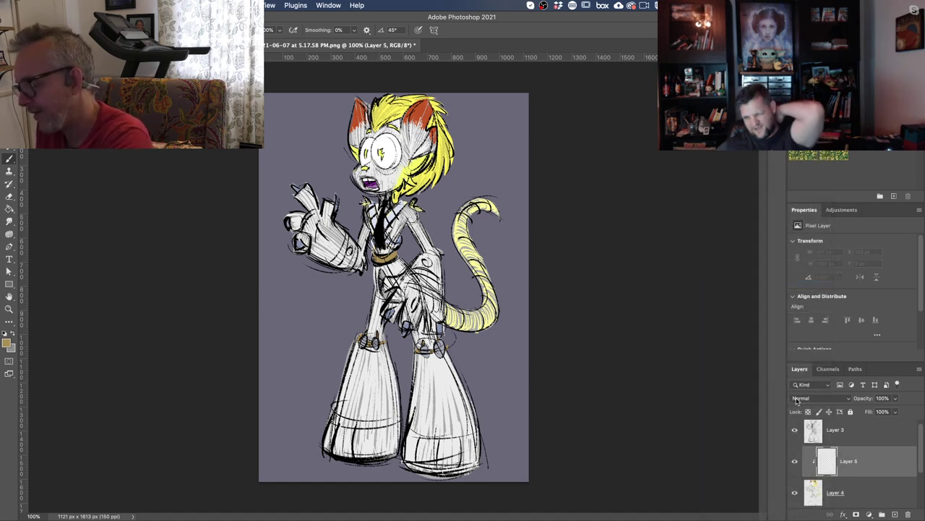
left_click(802, 398)
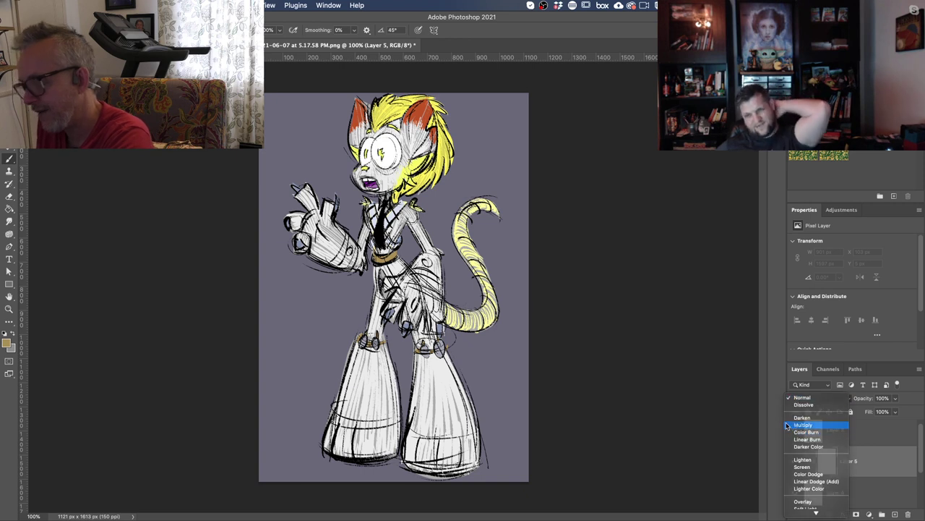
left_click(803, 425)
Set the foreground colour to a light grey-blue and brush shadow along the outer edge of the lowered forearm
left_click(7, 339)
left_click_drag(138, 473, 138, 415)
left_click_drag(58, 400, 18, 396)
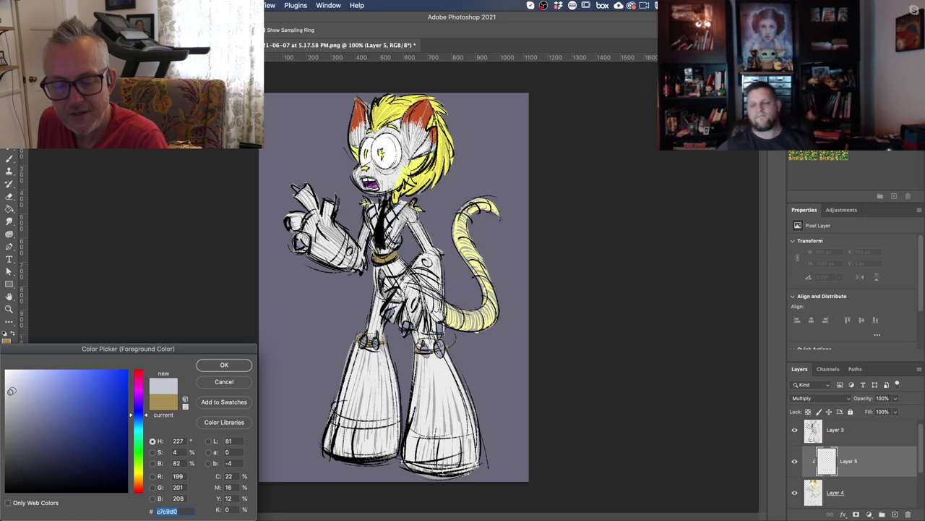
left_click(224, 365)
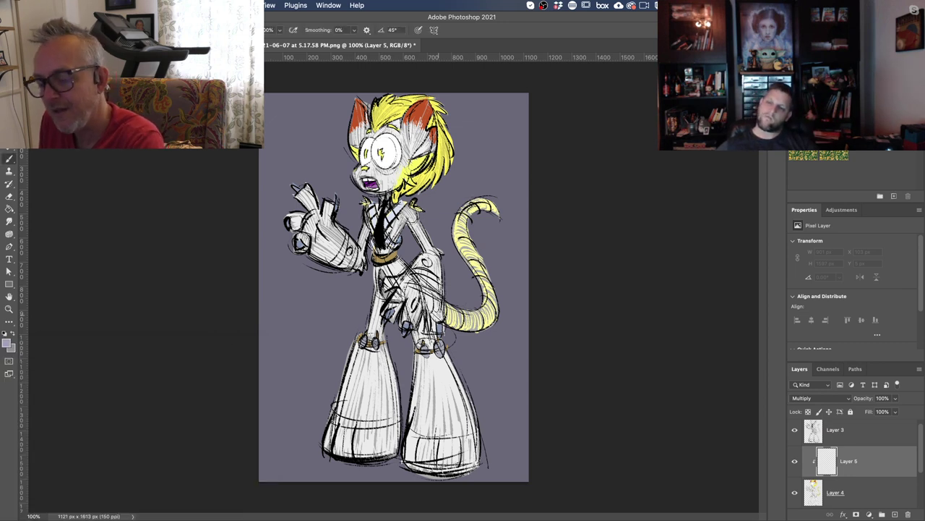
mouse_move(443, 326)
left_mouse_down()
mouse_move(439, 306)
mouse_move(436, 332)
mouse_move(441, 259)
left_mouse_up()
left_click_drag(443, 298, 442, 263)
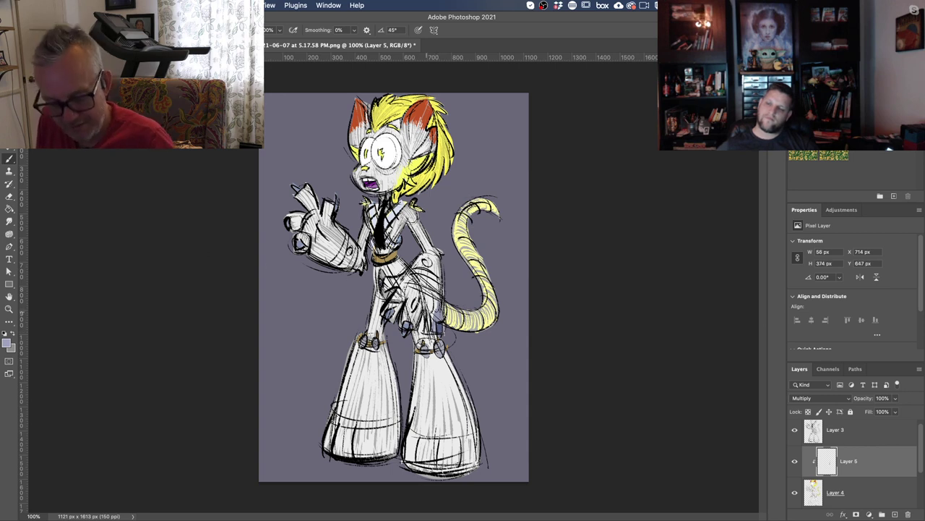
Switch to the Jaime's brush at 91 px and shade the lowered arm from the cuff up to the shoulder
right_click(345, 332)
left_click_drag(545, 341, 543, 499)
scroll(543, 499, "up", 3)
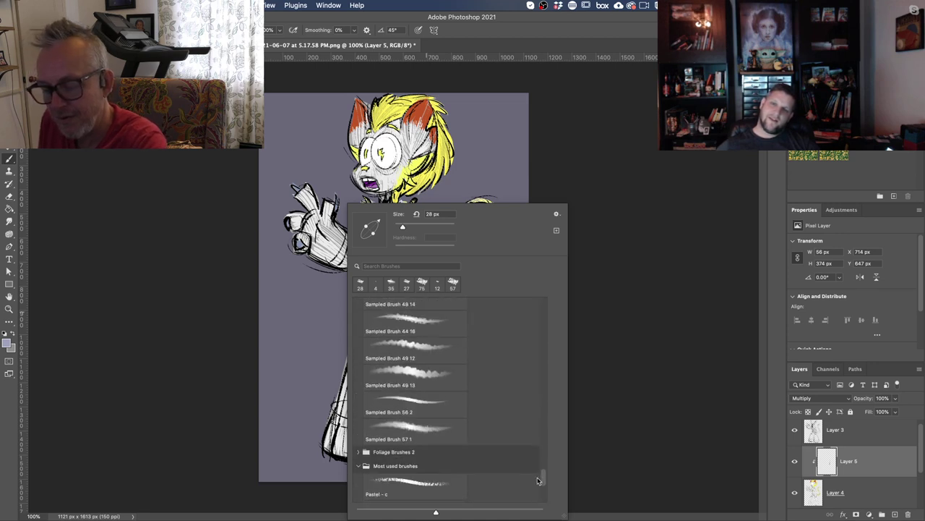
left_click(389, 442)
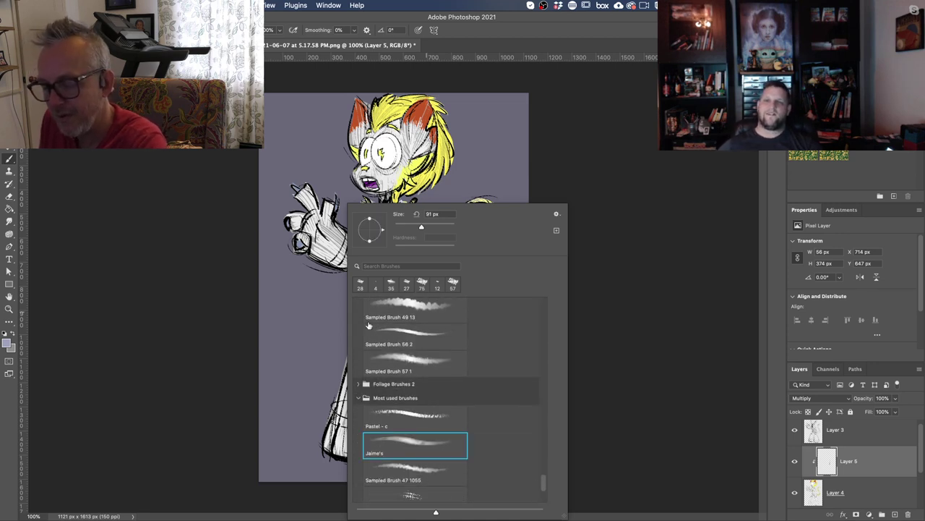
left_click(247, 326)
mouse_move(438, 297)
left_mouse_down()
mouse_move(435, 265)
mouse_move(433, 313)
left_mouse_up()
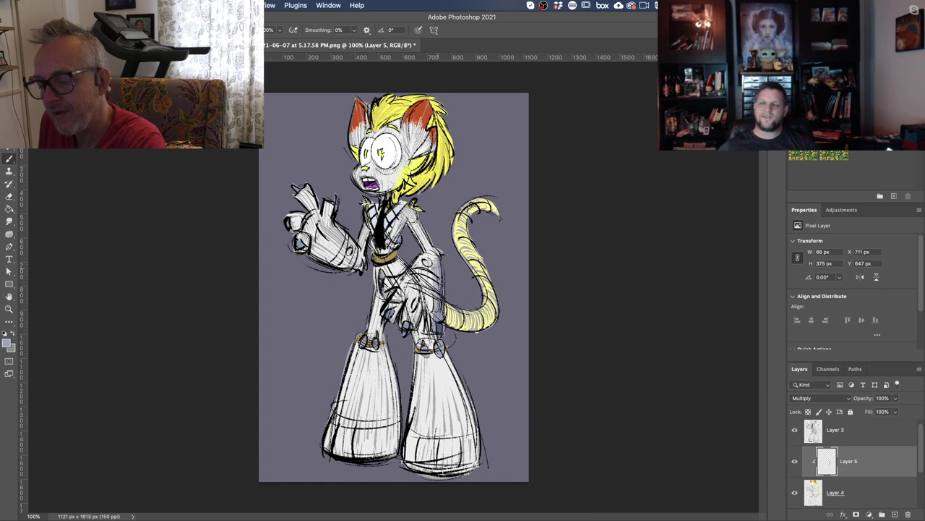
left_click_drag(434, 276, 432, 256)
mouse_move(435, 324)
left_mouse_down()
mouse_move(429, 235)
mouse_move(416, 215)
left_mouse_up()
left_click_drag(433, 249, 412, 208)
Brush grey-blue shadow over the back and crown of the yellow hair and around the ear nearest it
left_click_drag(452, 151, 426, 191)
mouse_move(440, 167)
left_mouse_down()
mouse_move(419, 193)
mouse_move(400, 195)
left_mouse_up()
mouse_move(451, 131)
left_mouse_down()
mouse_move(440, 165)
mouse_move(436, 154)
left_mouse_up()
left_click_drag(451, 117, 433, 162)
mouse_move(434, 110)
left_mouse_down()
mouse_move(424, 154)
mouse_move(409, 158)
mouse_move(417, 139)
mouse_move(411, 154)
left_mouse_up()
left_click_drag(432, 108, 444, 125)
left_click_drag(428, 100, 447, 130)
left_click_drag(429, 97, 457, 130)
mouse_move(408, 105)
left_mouse_down()
mouse_move(378, 127)
mouse_move(399, 120)
left_mouse_up()
mouse_move(425, 93)
left_mouse_down()
mouse_move(374, 131)
mouse_move(393, 126)
left_mouse_up()
Shade the cheek fur, the lower hair and the neck down to the shoulder
left_click_drag(418, 163, 402, 174)
left_click_drag(410, 177, 398, 192)
left_click_drag(408, 153, 405, 182)
mouse_move(414, 161)
left_mouse_down()
mouse_move(400, 172)
mouse_move(417, 172)
mouse_move(391, 191)
mouse_move(392, 202)
left_mouse_up()
mouse_move(409, 189)
left_mouse_down()
mouse_move(381, 202)
mouse_move(388, 210)
left_mouse_up()
left_click_drag(415, 201, 389, 210)
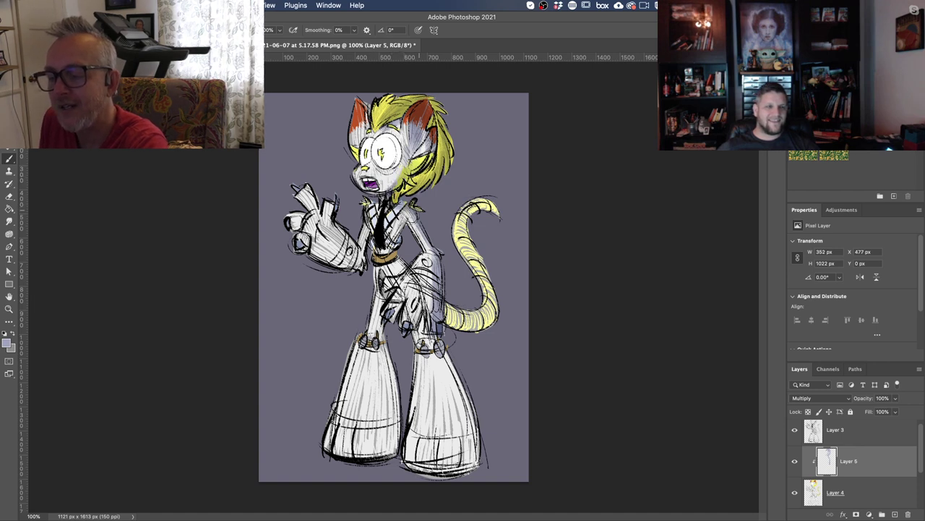
Brush shadow along the outer curve of the tail, from its tip to its base
mouse_move(496, 201)
left_mouse_down()
mouse_move(484, 213)
mouse_move(504, 219)
mouse_move(460, 235)
mouse_move(496, 289)
mouse_move(493, 325)
mouse_move(448, 330)
left_mouse_up()
left_click_drag(492, 305, 447, 333)
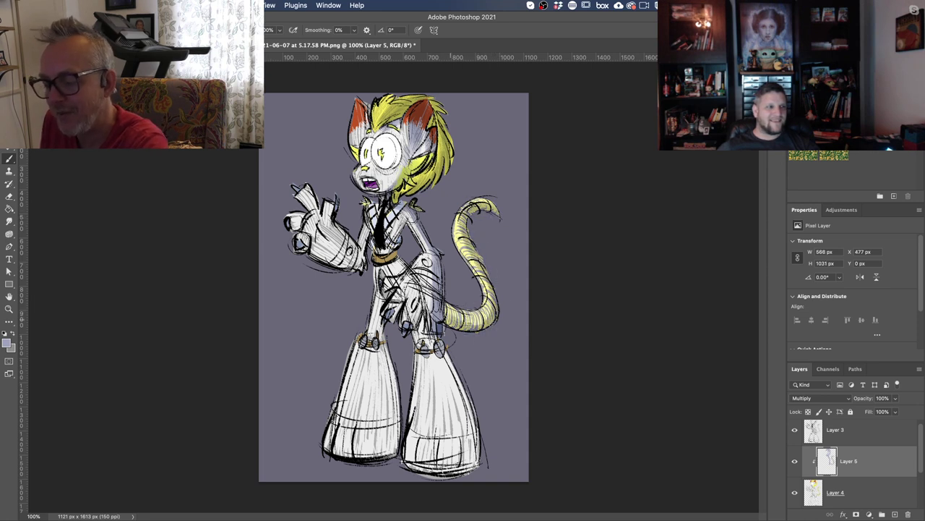
left_click_drag(493, 300, 470, 326)
mouse_move(491, 308)
left_mouse_down()
mouse_move(466, 326)
mouse_move(481, 318)
left_mouse_up()
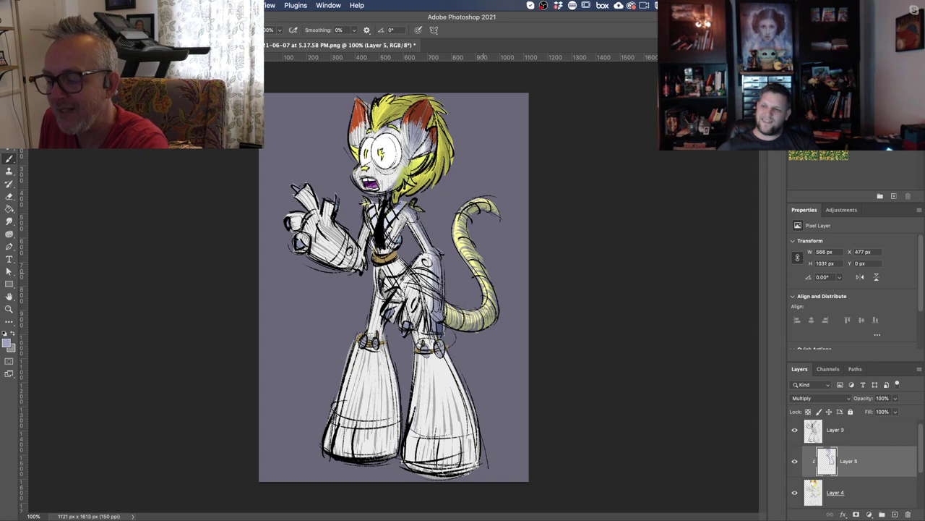
left_click_drag(471, 202, 503, 241)
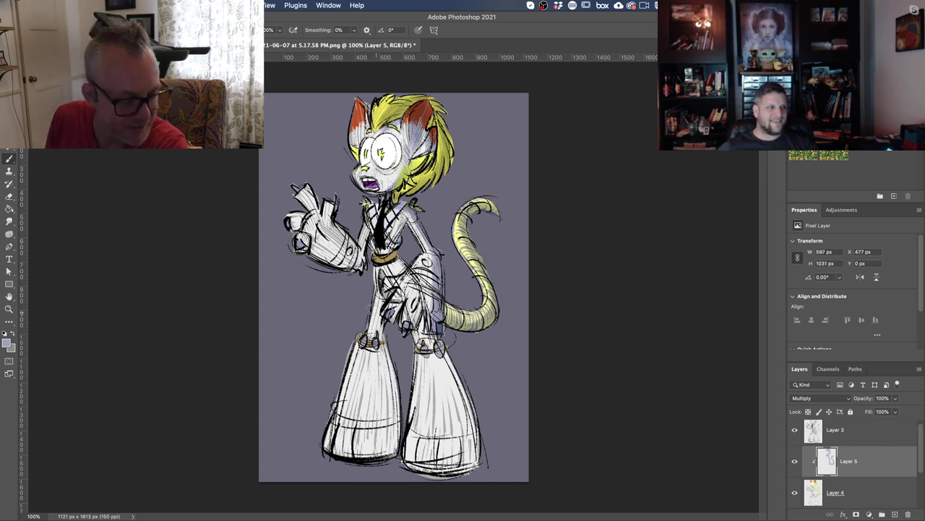
Shade both flared lower legs with long strokes from the knee down to the hem
mouse_move(442, 351)
left_mouse_down()
mouse_move(479, 473)
mouse_move(435, 474)
left_mouse_up()
left_click_drag(460, 420, 442, 470)
left_click_drag(442, 356, 466, 438)
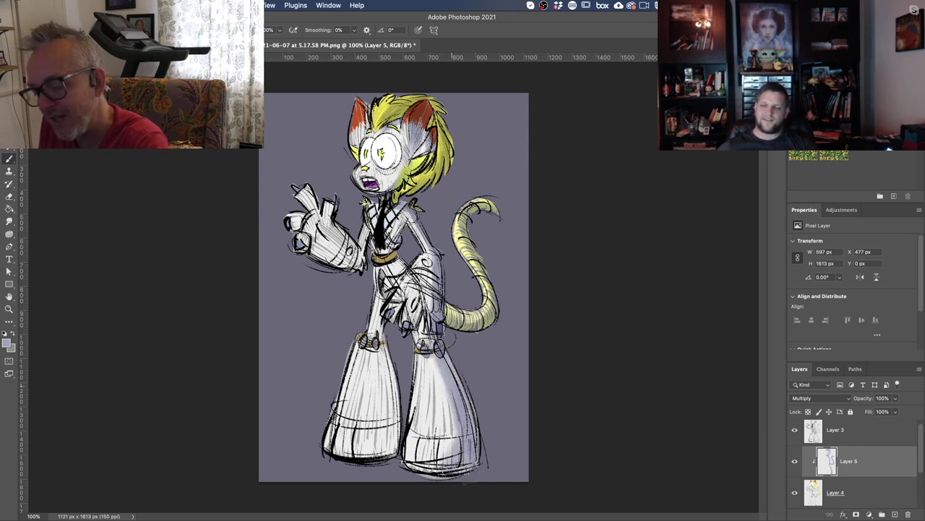
mouse_move(382, 338)
left_mouse_down()
mouse_move(394, 455)
mouse_move(381, 457)
left_mouse_up()
left_click_drag(383, 372, 369, 457)
left_click_drag(373, 420, 359, 457)
Add shadow to the thigh, the hip below the belt and the side of the torso
mouse_move(380, 319)
left_mouse_down()
mouse_move(376, 349)
mouse_move(380, 319)
left_mouse_up()
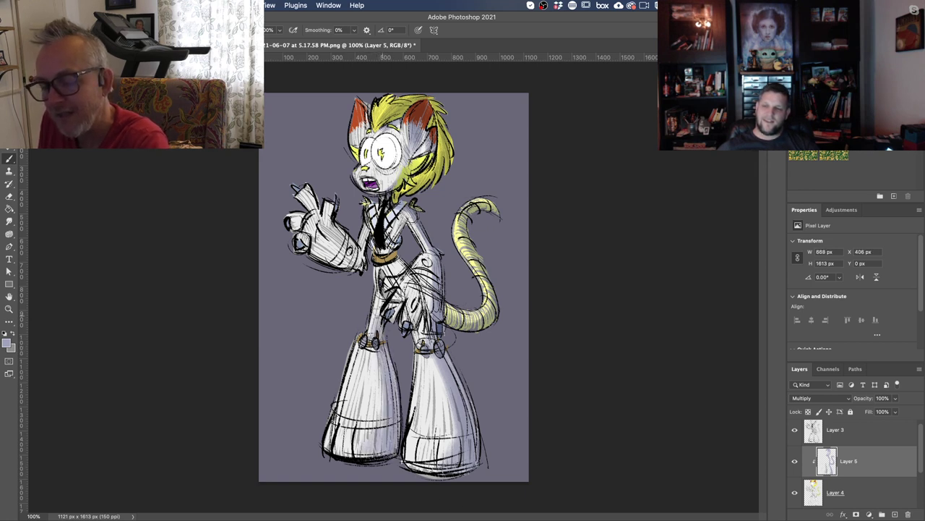
mouse_move(400, 265)
left_mouse_down()
mouse_move(409, 281)
mouse_move(391, 260)
mouse_move(379, 295)
left_mouse_up()
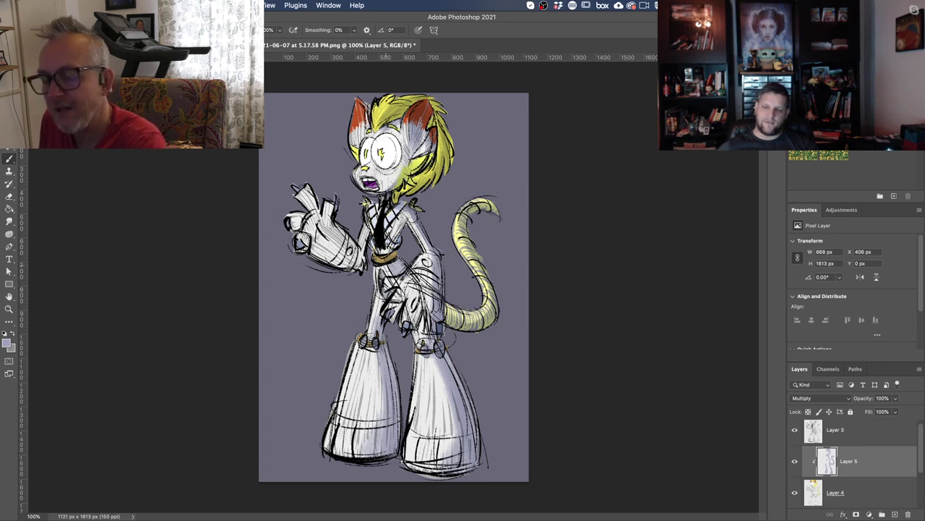
mouse_move(403, 219)
left_mouse_down()
mouse_move(388, 248)
mouse_move(406, 212)
mouse_move(392, 241)
left_mouse_up()
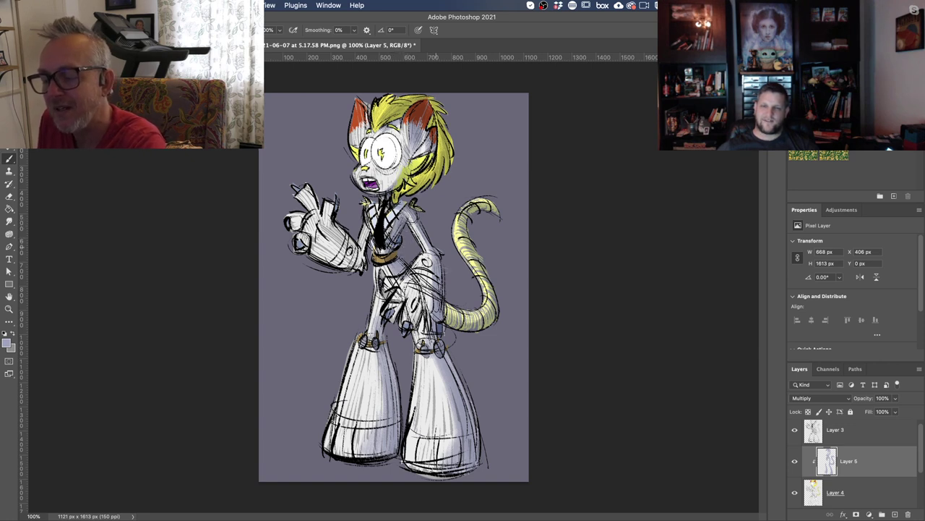
Shade the raised arm, its large glove cuff, the palm and the fingers
left_click_drag(369, 241, 356, 268)
mouse_move(357, 227)
left_mouse_down()
mouse_move(351, 270)
mouse_move(327, 259)
left_mouse_up()
left_click_drag(337, 194, 314, 251)
mouse_move(333, 231)
left_mouse_down()
mouse_move(320, 254)
mouse_move(326, 257)
left_mouse_up()
left_click_drag(343, 244, 338, 265)
left_click_drag(355, 256, 342, 267)
mouse_move(321, 186)
left_mouse_down()
mouse_move(304, 235)
mouse_move(293, 232)
mouse_move(297, 254)
left_mouse_up()
left_click_drag(315, 237, 297, 253)
left_click_drag(317, 207, 311, 196)
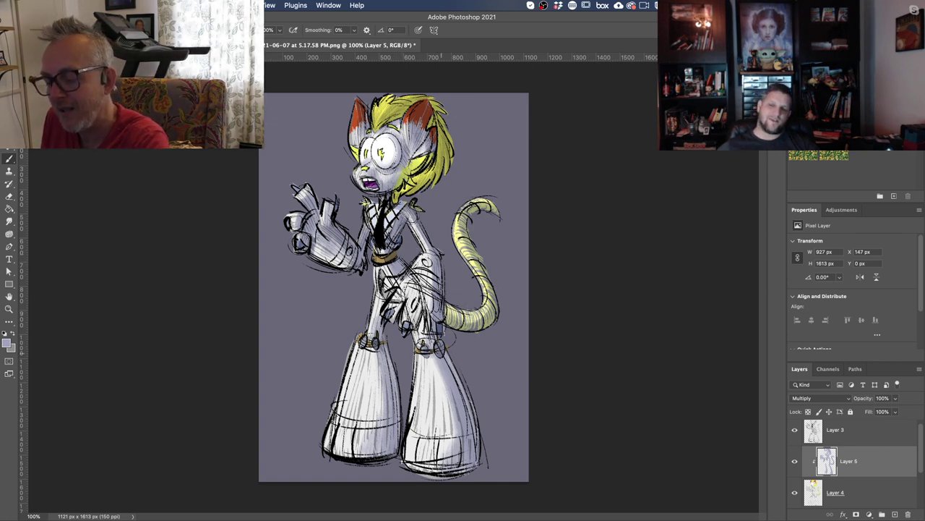
Deepen the shadows near the hems of both flared lower legs
left_click_drag(386, 387, 370, 450)
mouse_move(346, 412)
left_mouse_down()
mouse_move(355, 456)
mouse_move(348, 466)
left_mouse_up()
mouse_move(413, 434)
left_mouse_down()
mouse_move(438, 447)
mouse_move(434, 470)
left_mouse_up()
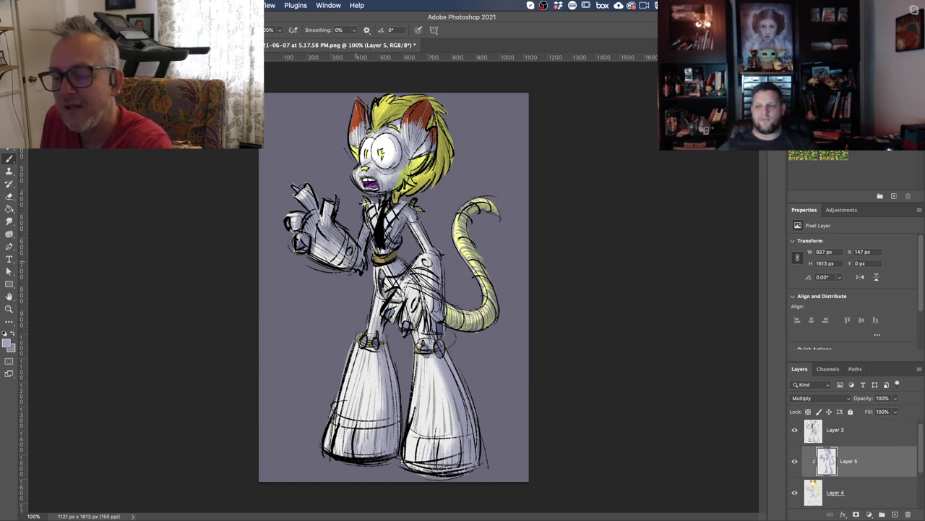
Make Layer 4 the active layer and set the foreground colour to orange cc6e36
left_click(842, 484)
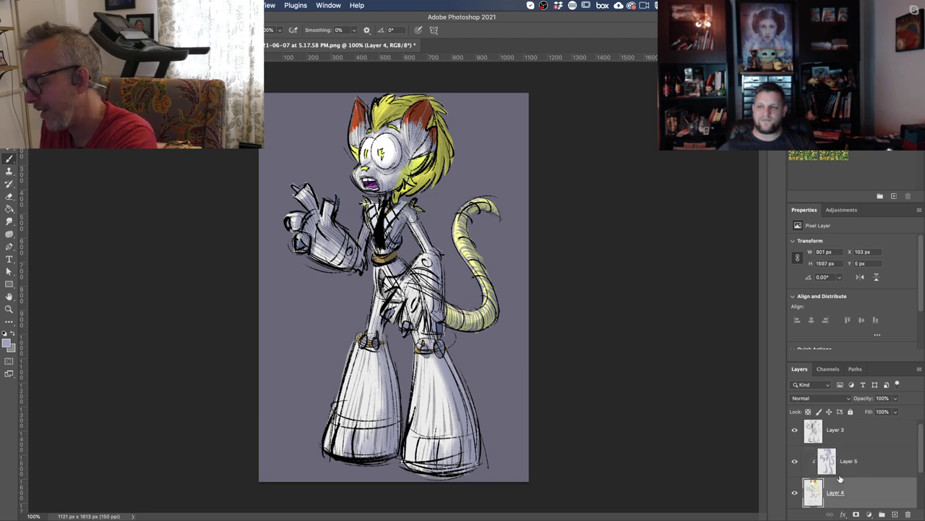
left_click(6, 343)
left_click(138, 480)
left_click(106, 381)
mouse_move(106, 381)
left_mouse_down()
mouse_move(95, 383)
mouse_move(96, 394)
left_mouse_up()
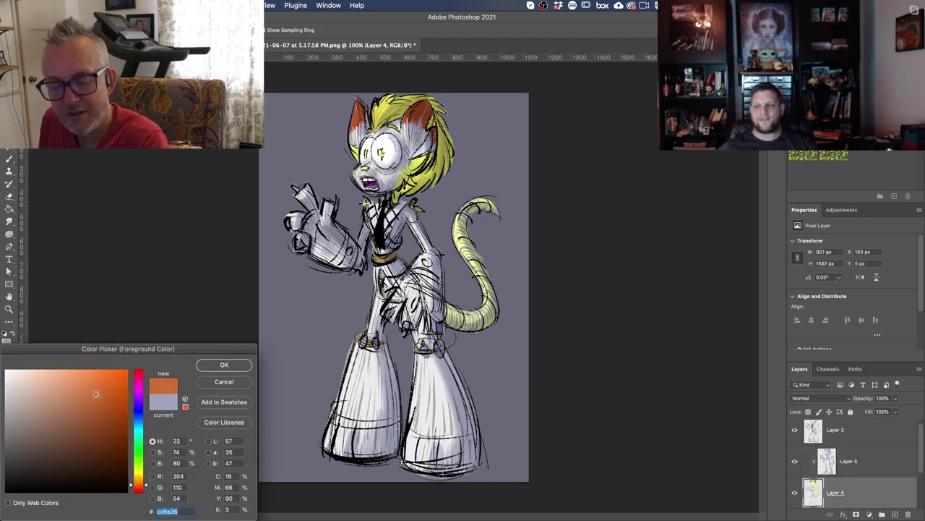
left_click(225, 365)
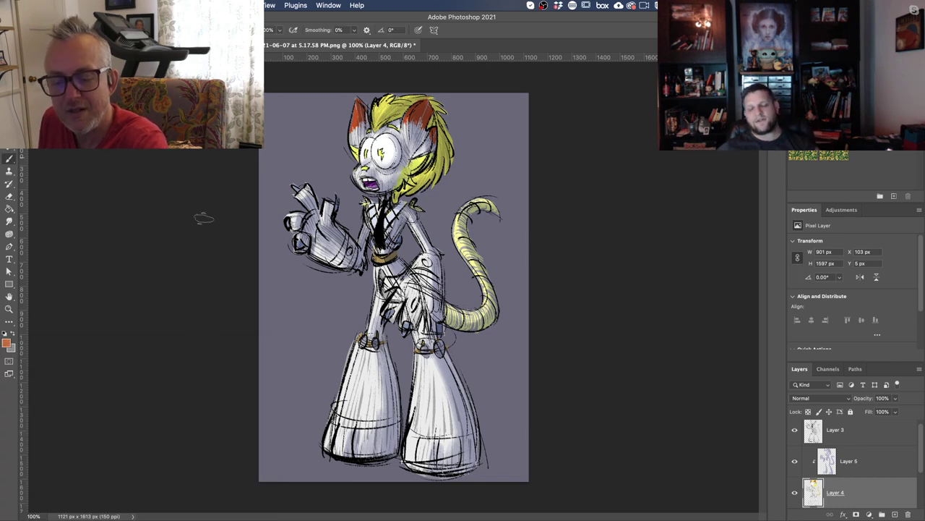
Choose the shiyoon WET INK brush at 23 px and paint orange stripes and round spots on both glove cuffs
right_click(367, 330)
left_click_drag(567, 488, 577, 319)
scroll(578, 314, "down", 1)
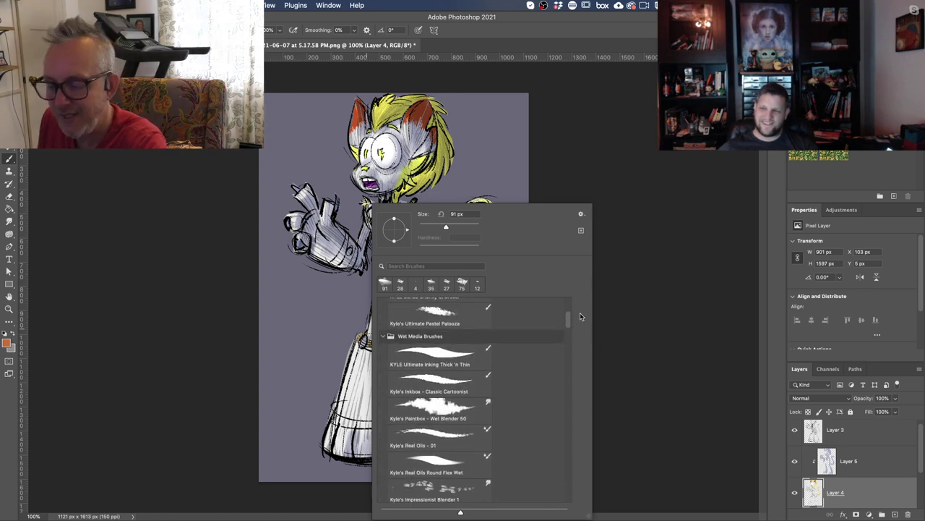
left_click_drag(569, 319, 564, 351)
left_click(398, 344)
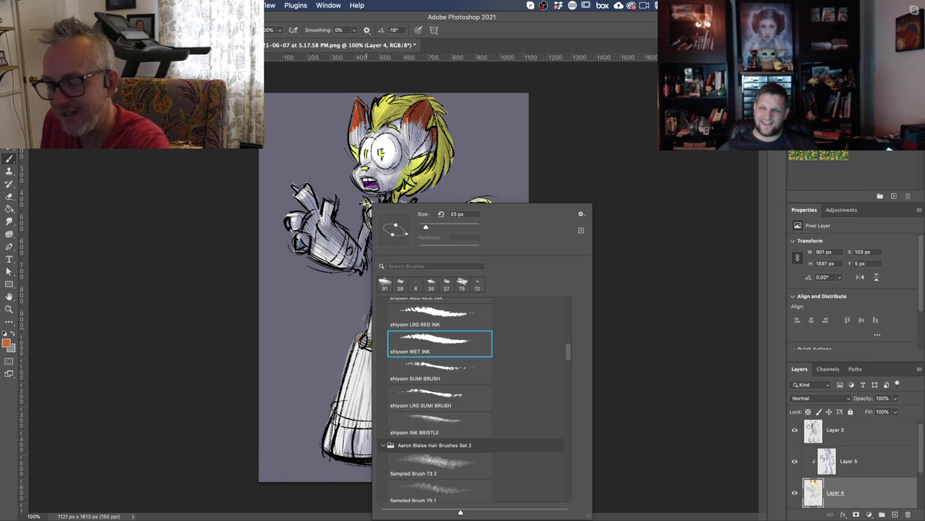
left_click(203, 289)
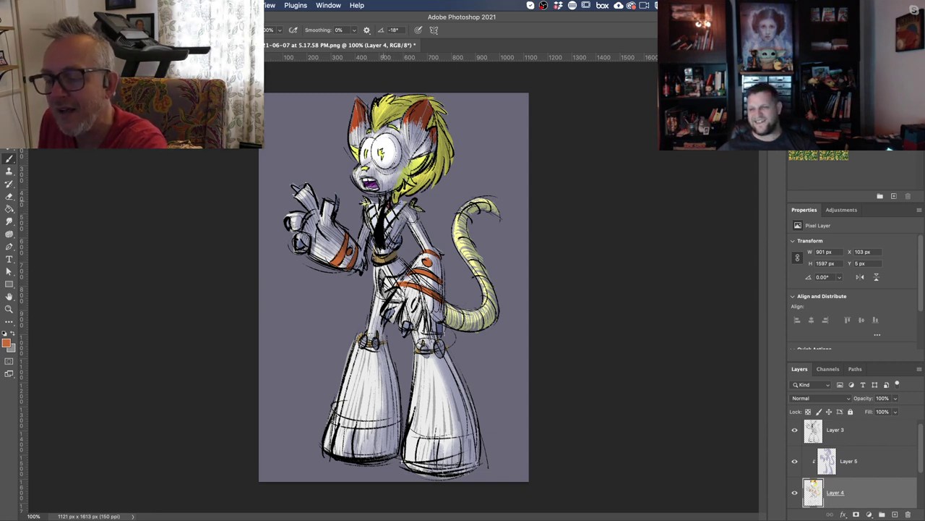
On a new layer above Layer 3, draw white whiskers beside the muzzle and white highlight lines over the black tie
left_click(7, 343)
left_click_drag(14, 380, 4, 370)
left_click(223, 365)
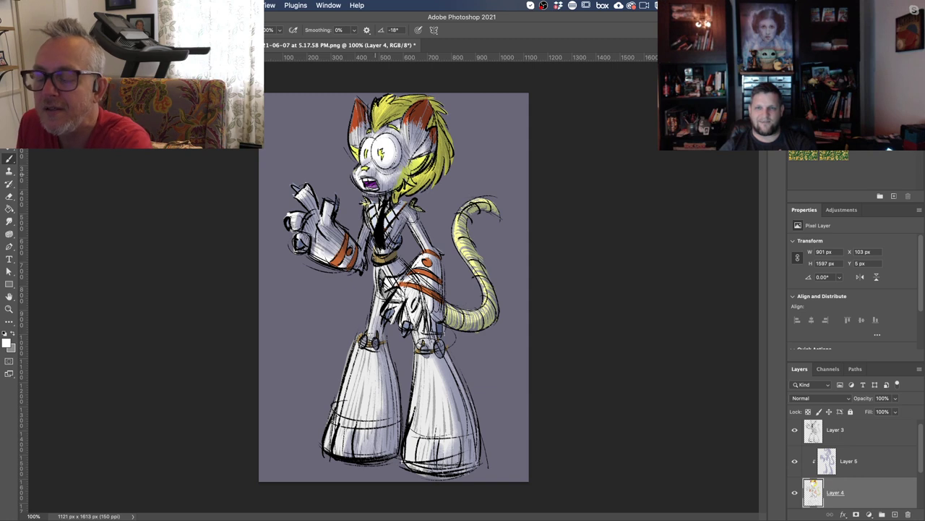
left_click(838, 430)
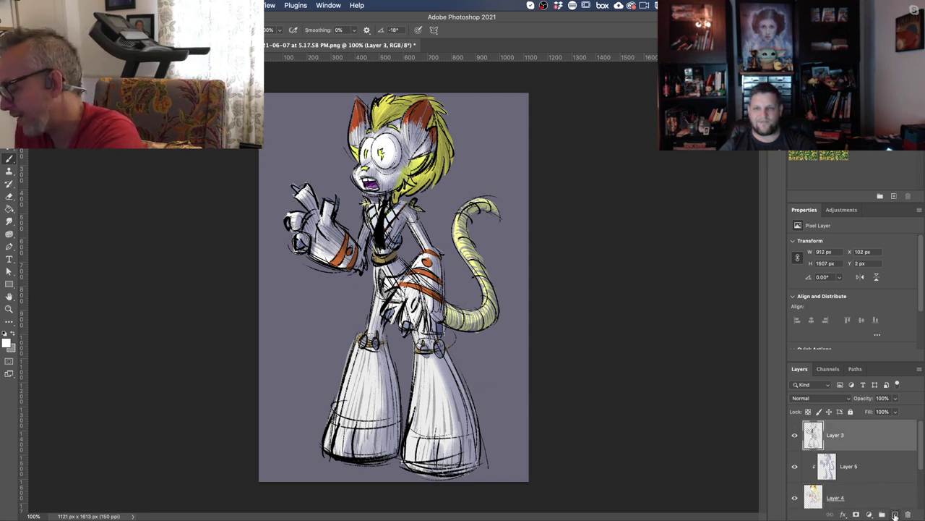
left_click(882, 514)
mouse_move(355, 167)
left_mouse_down()
mouse_move(321, 153)
mouse_move(325, 177)
left_mouse_up()
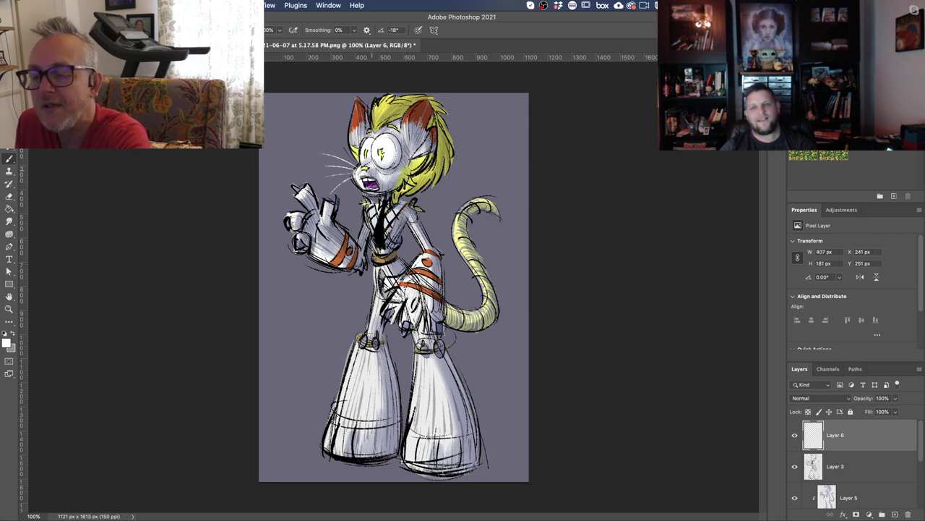
left_click_drag(373, 177, 406, 206)
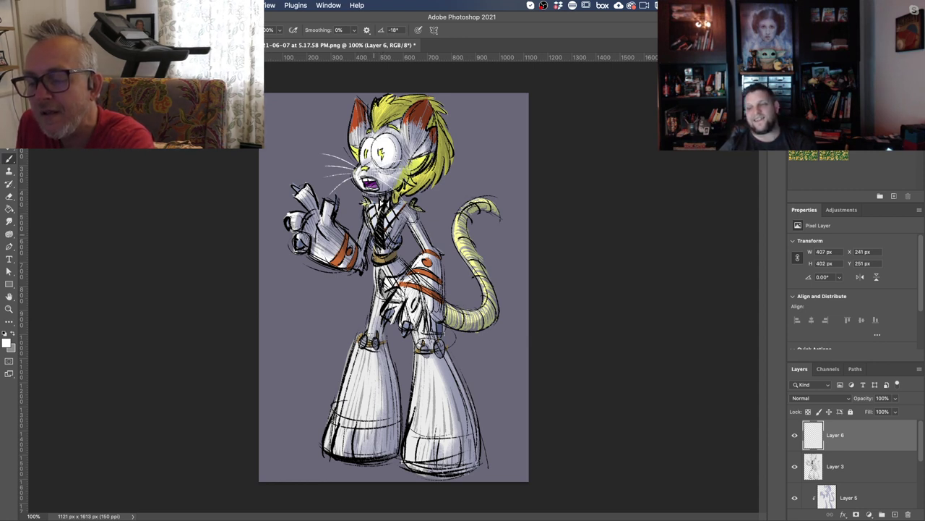
Add black line details around the torso and belt, and set the foreground colour back to white
left_click(7, 343)
left_click_drag(22, 466, 5, 493)
left_click(224, 364)
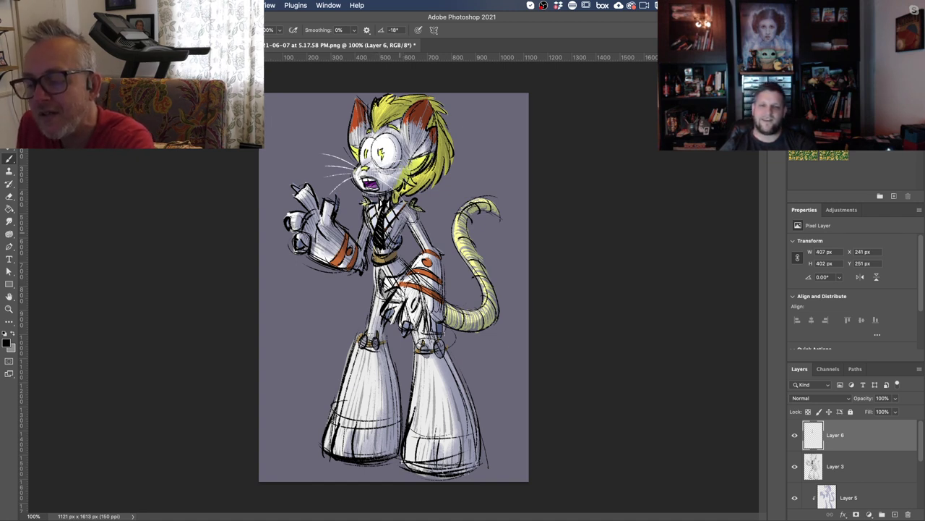
left_click_drag(410, 230, 419, 244)
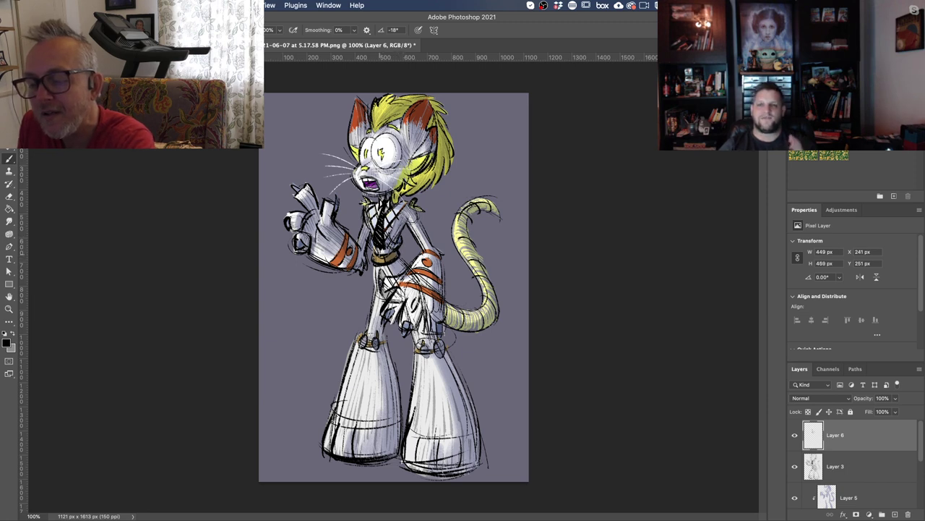
left_click(7, 343)
left_click(5, 370)
left_click(224, 366)
On Layer 3, lasso and delete the stray sketch lines crossing the back and fingers of the lowered glove
left_click_drag(848, 429, 845, 465)
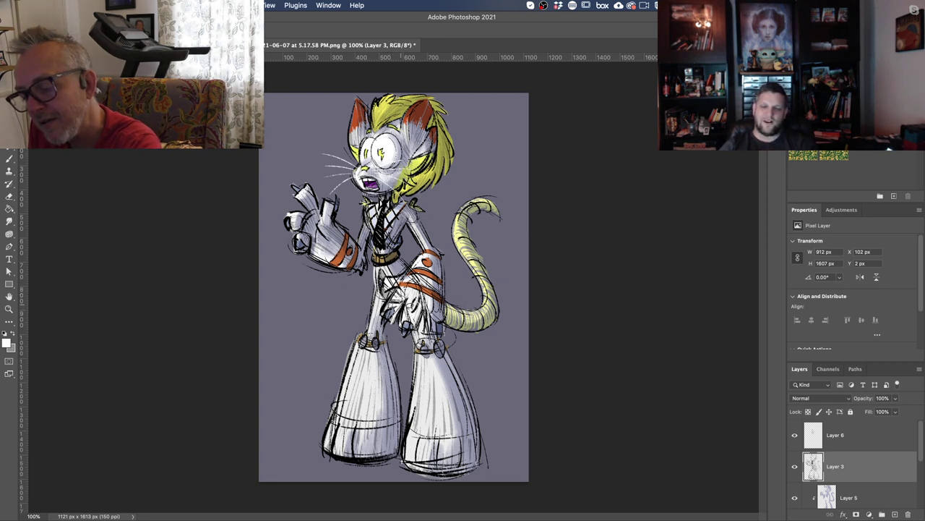
mouse_move(410, 293)
left_mouse_down()
mouse_move(400, 287)
mouse_move(407, 294)
left_mouse_up()
key("BackSpace")
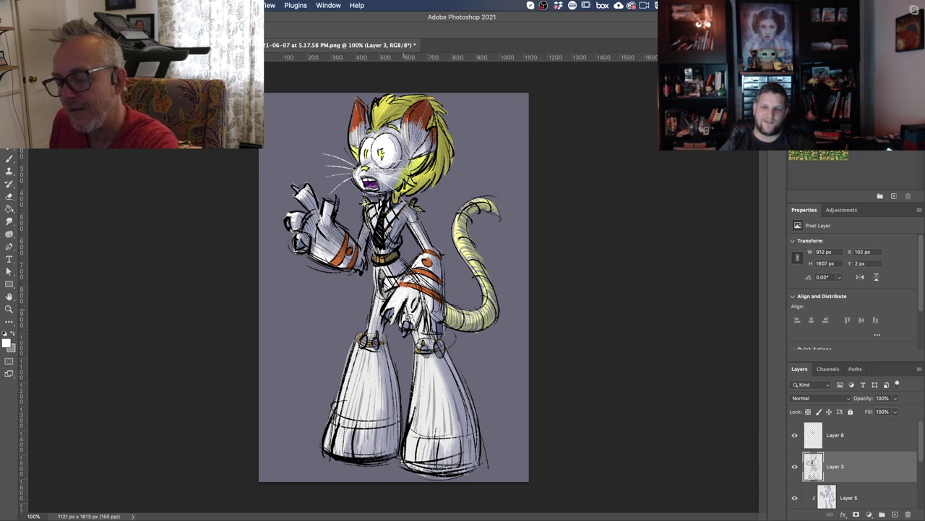
mouse_move(413, 324)
left_mouse_down()
mouse_move(420, 307)
mouse_move(411, 311)
mouse_move(407, 295)
mouse_move(415, 294)
left_mouse_up()
key("super+d")
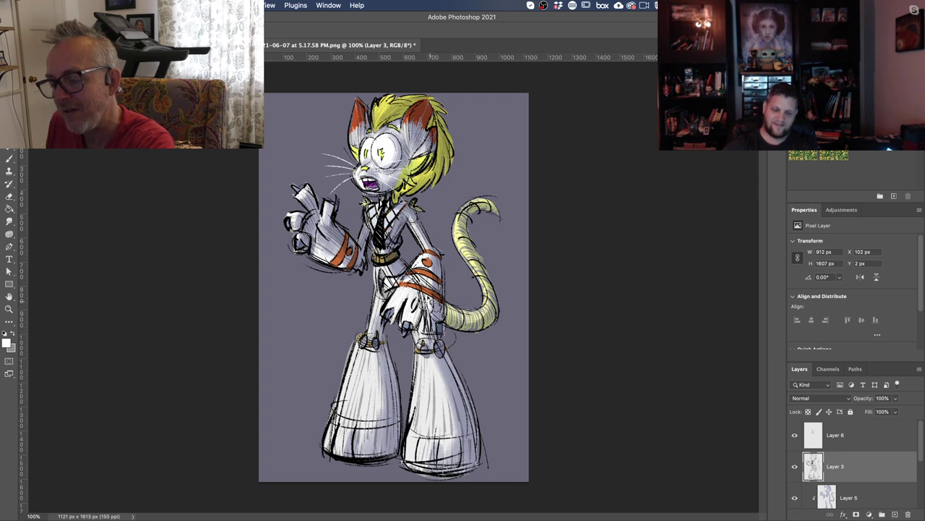
Delete the stray lines between the lowered glove's orange stripes and along its outer edge
left_click_drag(416, 291, 439, 314)
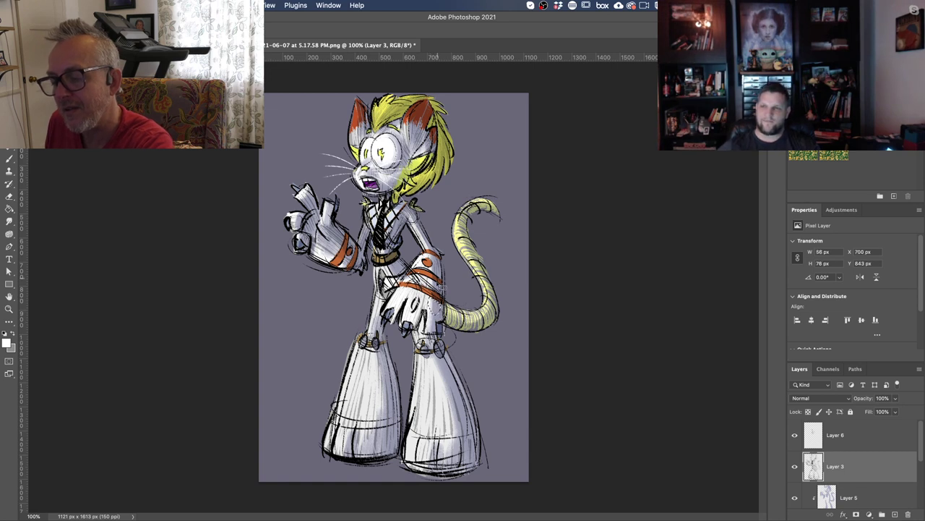
left_click_drag(419, 285, 411, 285)
key("super+d")
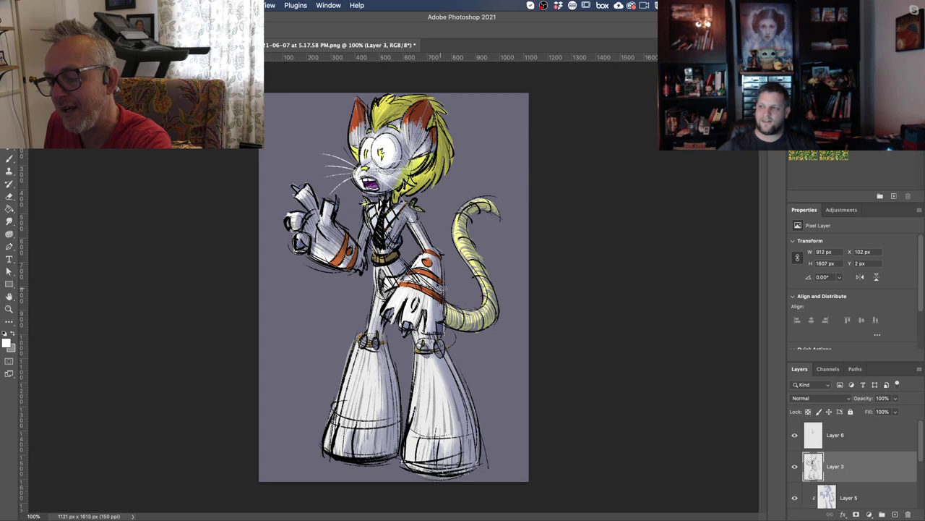
mouse_move(421, 277)
left_mouse_down()
mouse_move(407, 283)
mouse_move(423, 276)
left_mouse_up()
key("ctrl+d")
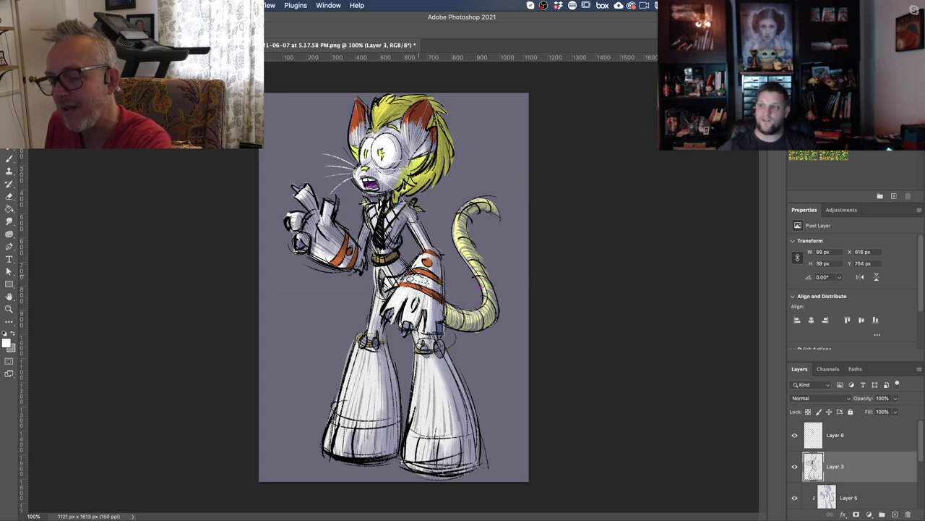
left_click_drag(408, 274, 431, 282)
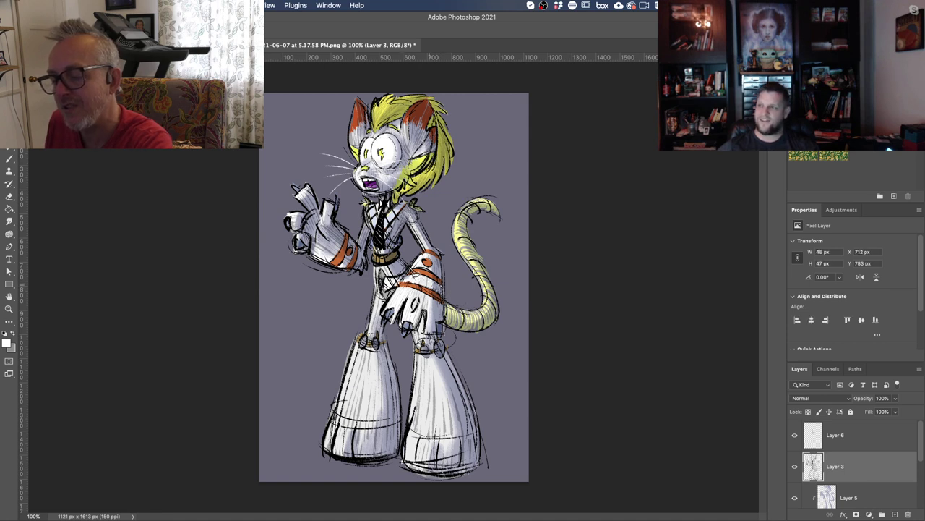
left_click_drag(413, 253, 444, 331)
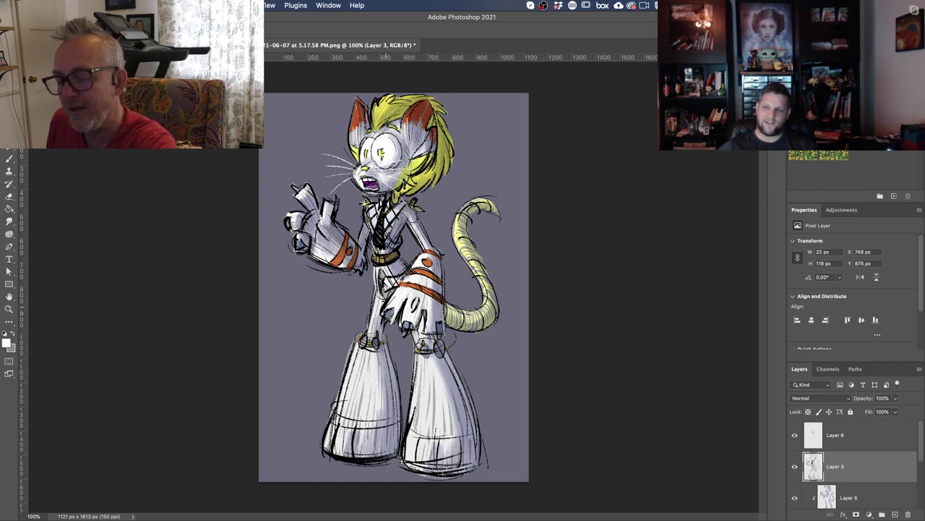
Lasso and delete the leftover construction lines around the lowered glove's thumb and beside its cuff at the hip
left_click_drag(381, 290, 403, 313)
key("super+d")
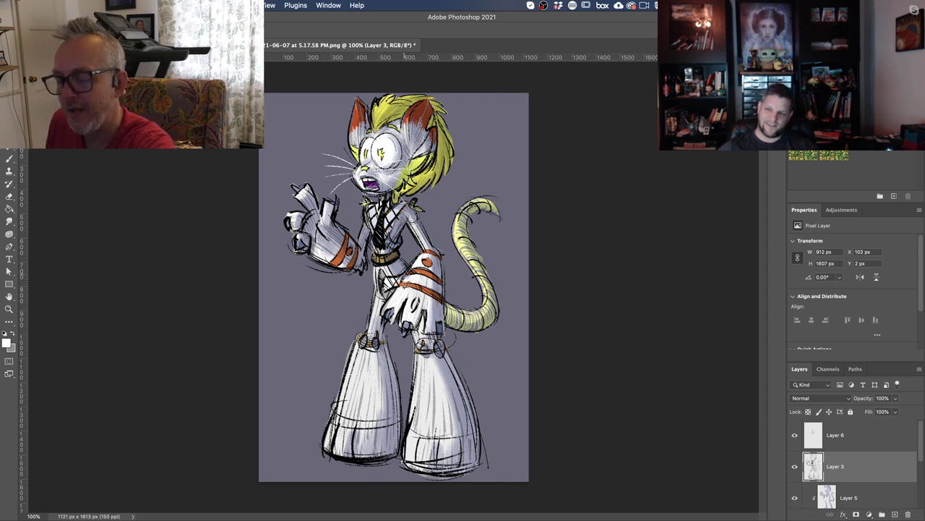
mouse_move(384, 289)
left_mouse_down()
mouse_move(407, 280)
mouse_move(401, 273)
left_mouse_up()
key("Delete")
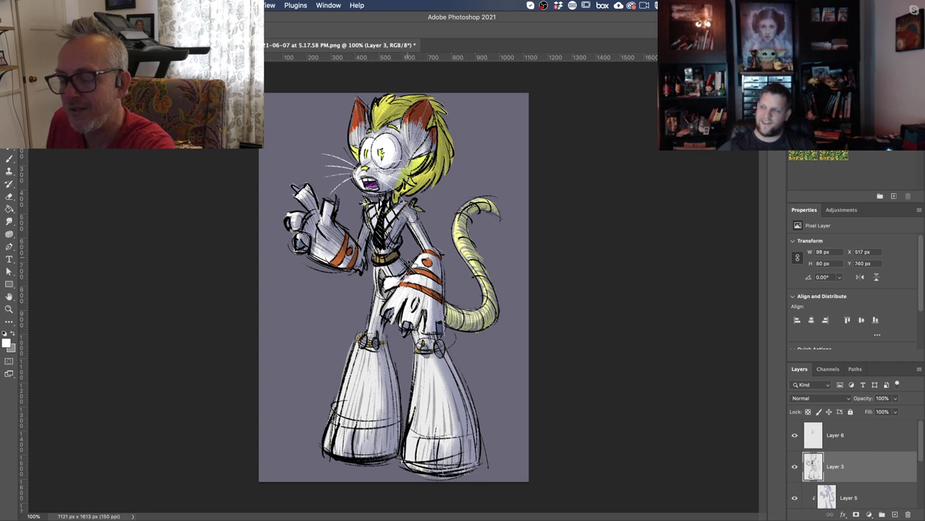
key("super+d")
mouse_move(416, 260)
left_mouse_down()
mouse_move(402, 277)
mouse_move(418, 255)
left_mouse_up()
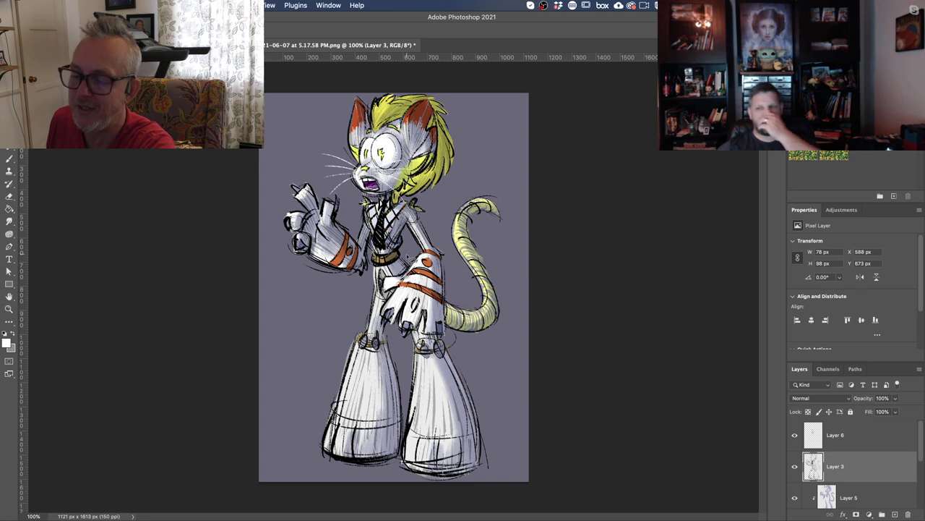
key("Delete")
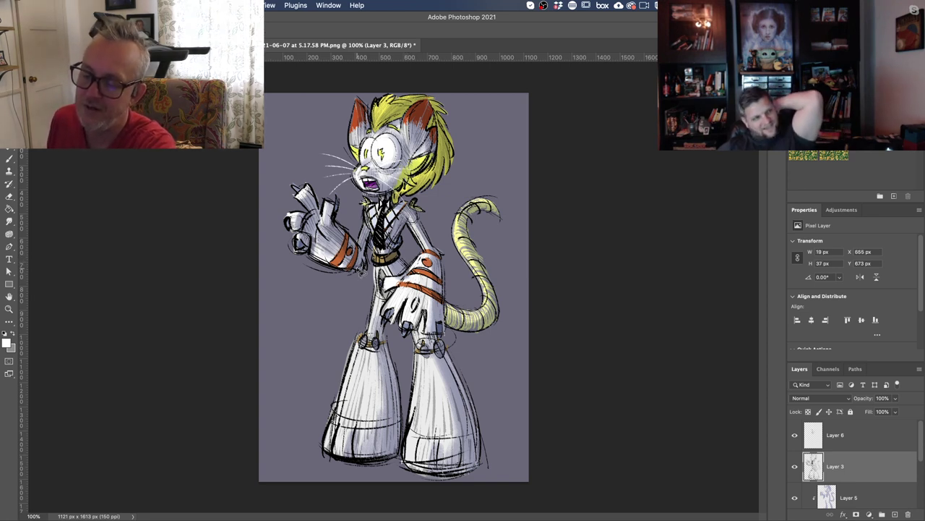
Clean up the remaining stray lines by the thumb and around the fingertips of the lowered glove
mouse_move(382, 283)
left_mouse_down()
mouse_move(381, 295)
mouse_move(382, 285)
left_mouse_up()
key("Delete")
left_click(322, 303)
mouse_move(386, 317)
left_mouse_down()
mouse_move(414, 339)
mouse_move(407, 325)
mouse_move(409, 340)
mouse_move(399, 332)
mouse_move(438, 336)
left_mouse_up()
key("Delete")
key("Delete")
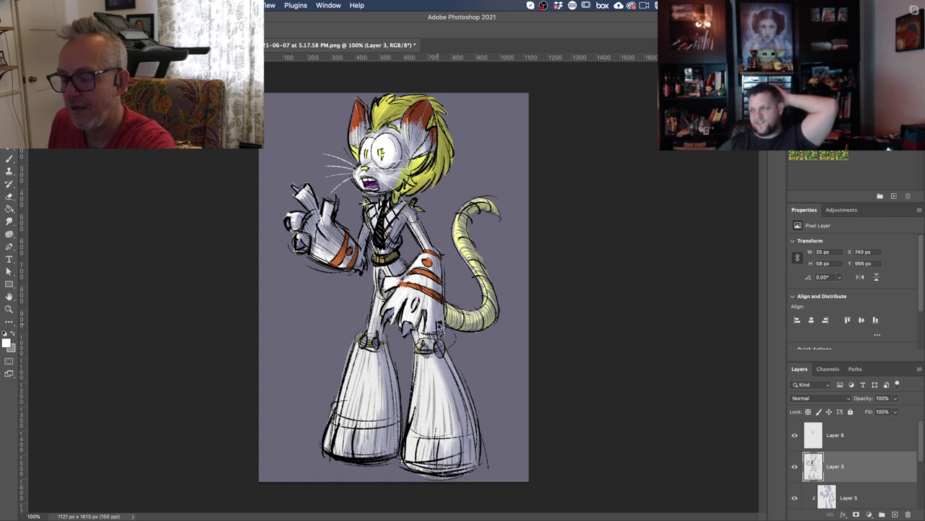
left_click(315, 340)
With a black brush, redraw the outlines of the lowered hand's claws, the arm and the cuffs at both knees
left_click(6, 343)
left_click_drag(25, 455, 9, 496)
left_click(224, 366)
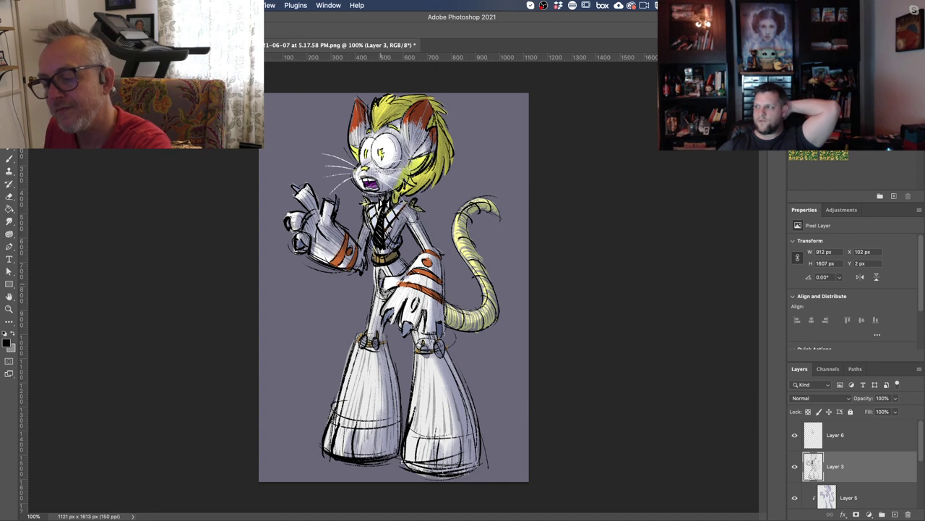
key("b")
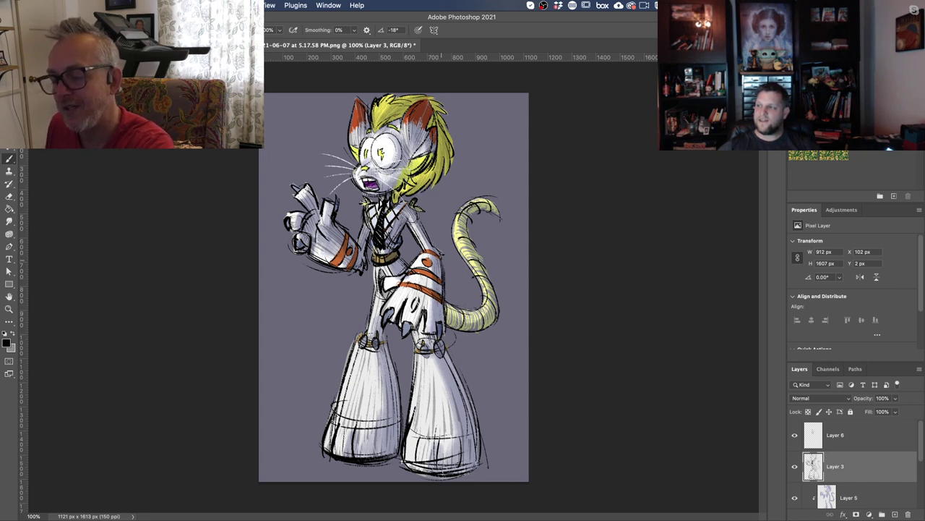
left_click_drag(433, 247, 416, 218)
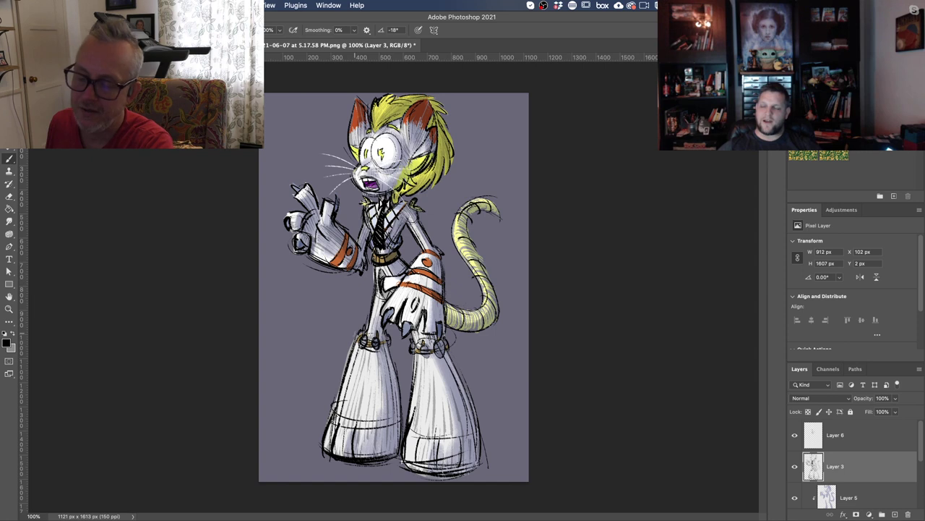
left_click(9, 344)
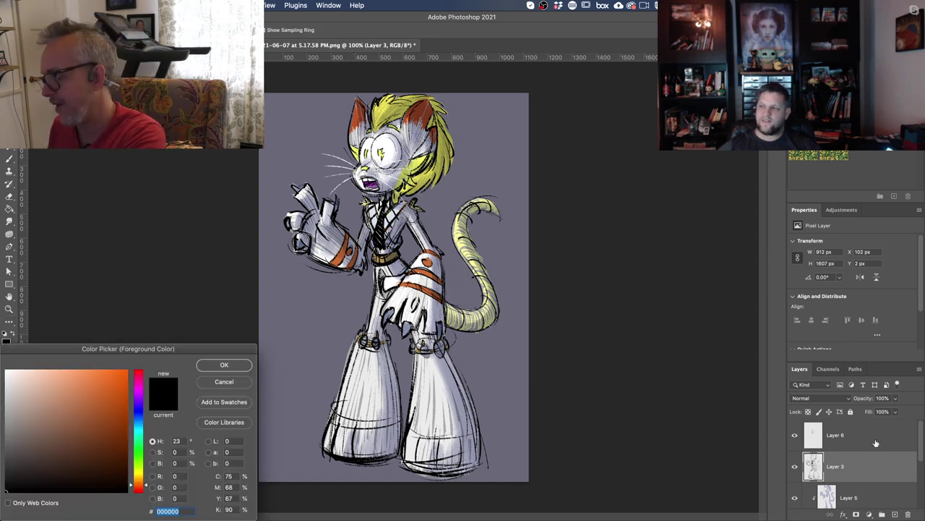
left_click(231, 366)
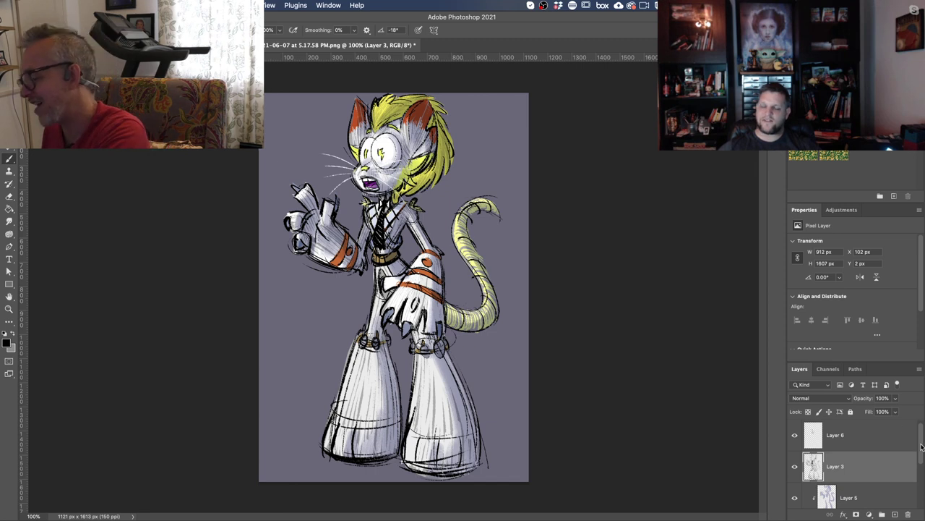
On Layer 4, sample a blue-grey from the canvas and fill the rounded ornaments at both knees
scroll(922, 444, "down", 1)
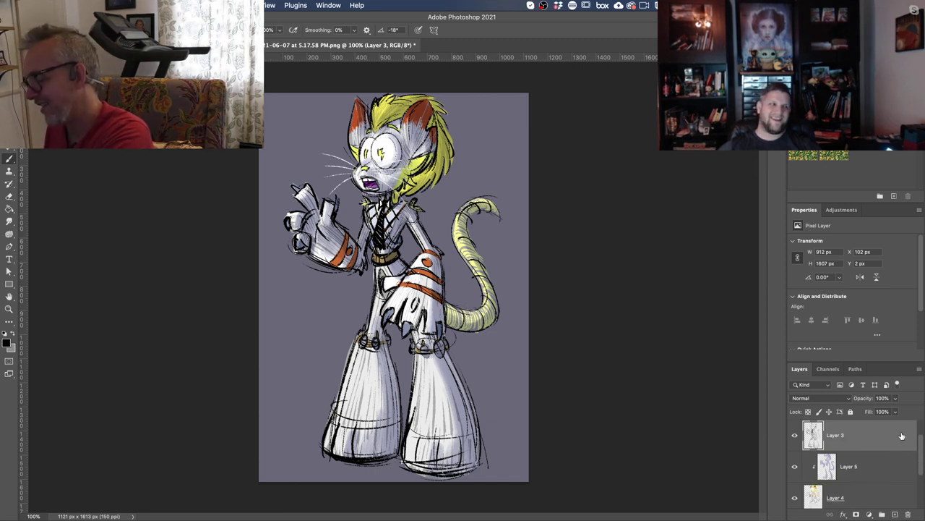
scroll(921, 449, "down", 1)
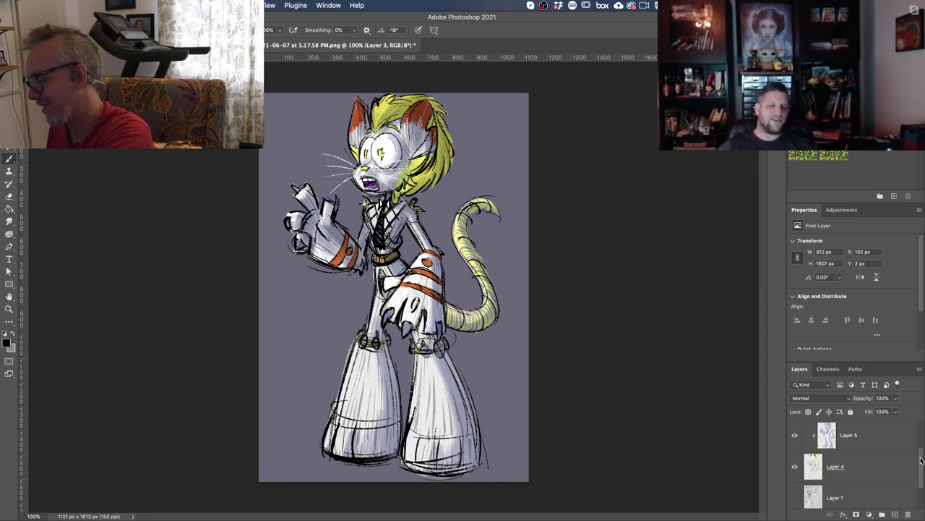
left_click(879, 467)
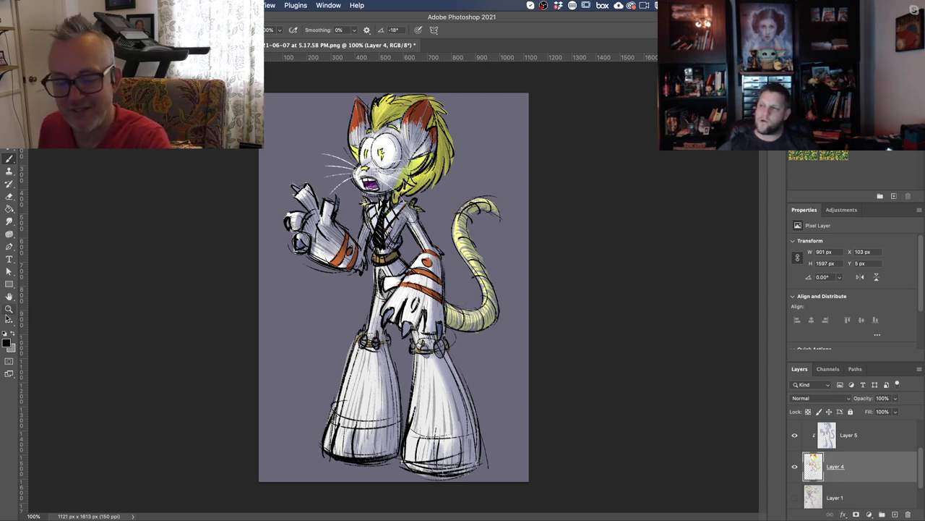
left_click(7, 342)
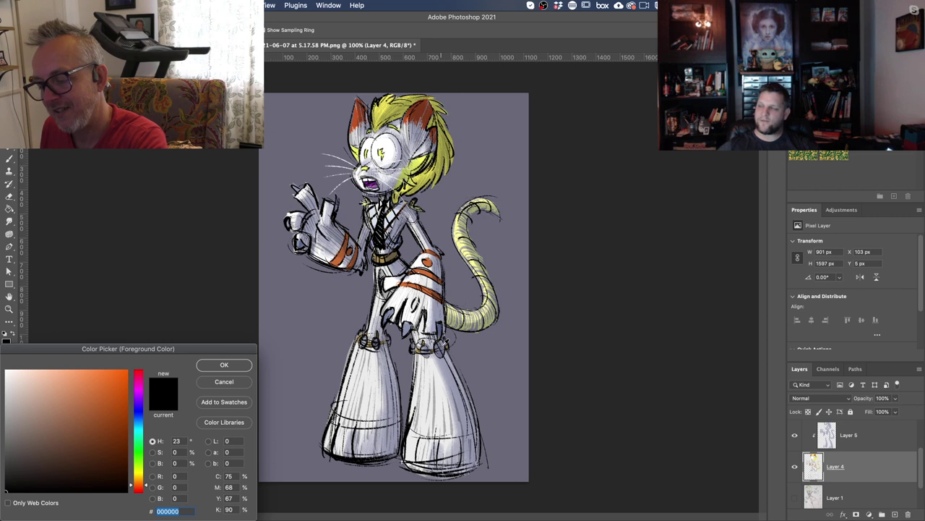
left_click(439, 356)
left_click(223, 366)
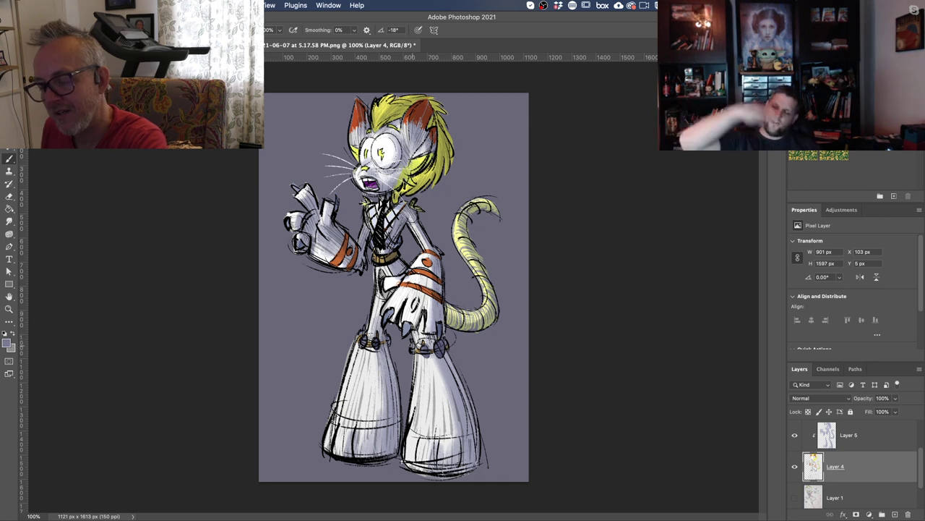
Set the foreground colour to light orange d59d67 and paint the bands around both knees
left_click(7, 342)
left_click(140, 483)
left_click_drag(83, 425, 68, 390)
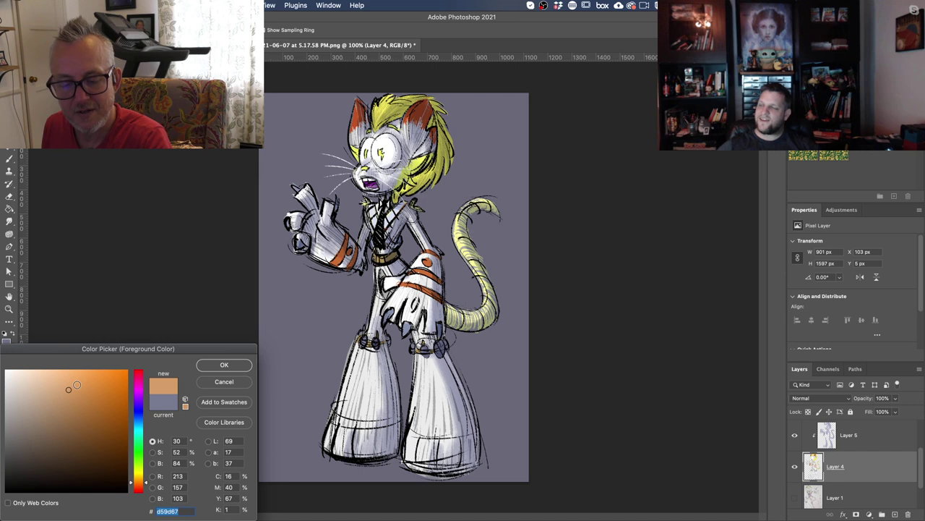
left_click(223, 365)
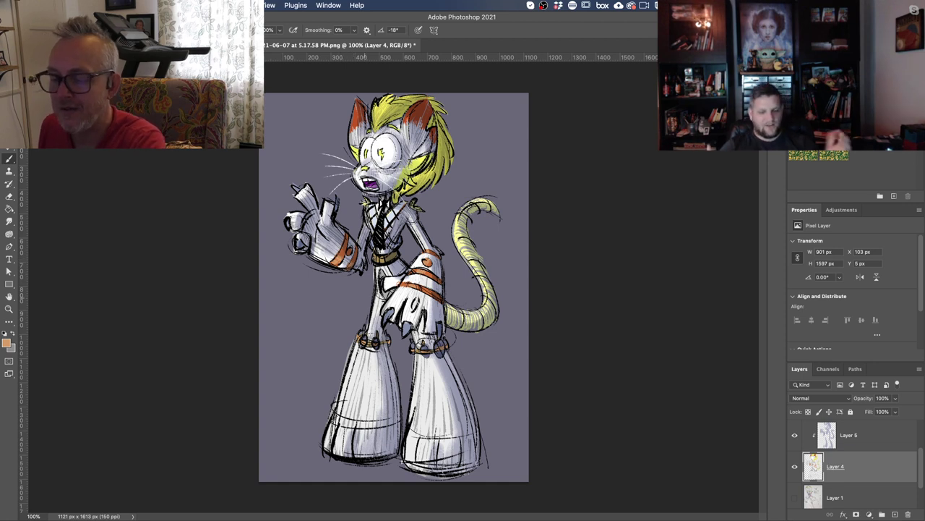
Sample the claws' blue-grey from the canvas and lighten it as the foreground colour
left_click(6, 345)
left_click(404, 326)
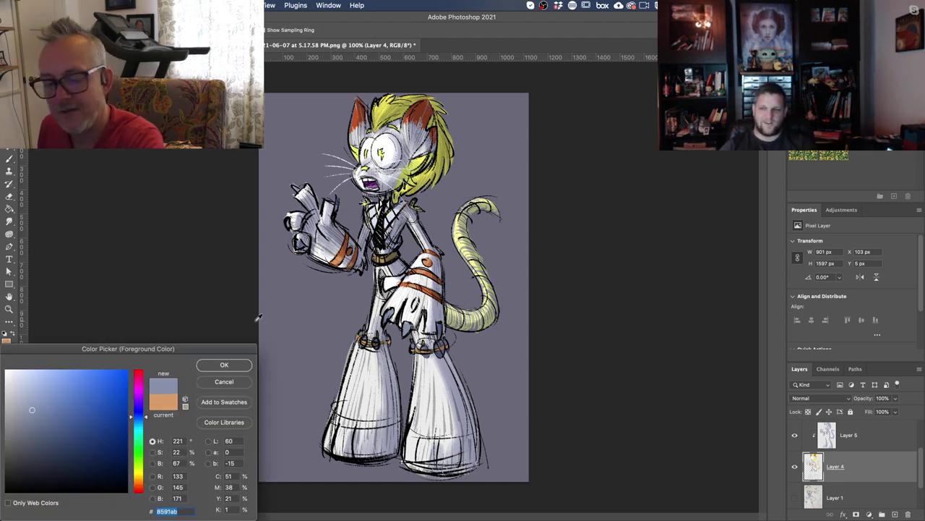
left_click(24, 395)
left_click(224, 365)
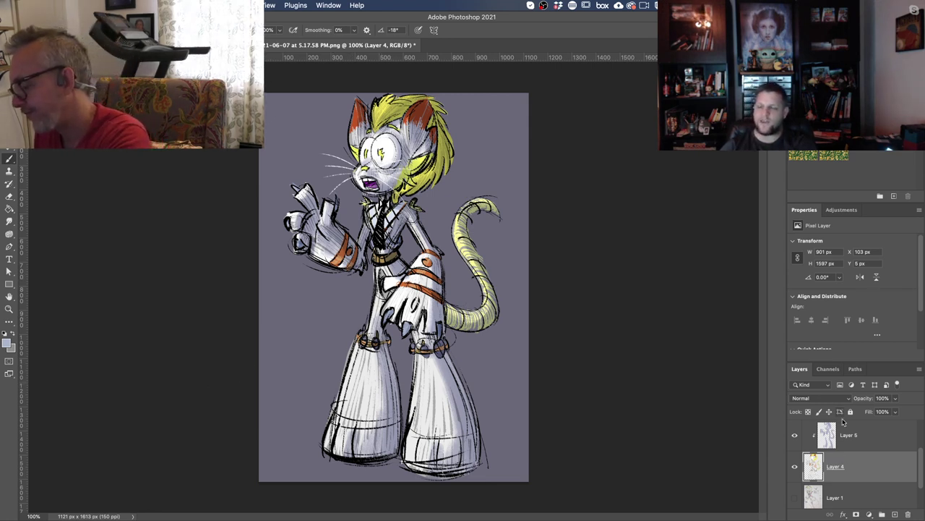
Add a new layer clipped to Layer 4, set its blend mode to Soft Light, and choose pale yellow as the foreground colour
left_click(895, 514)
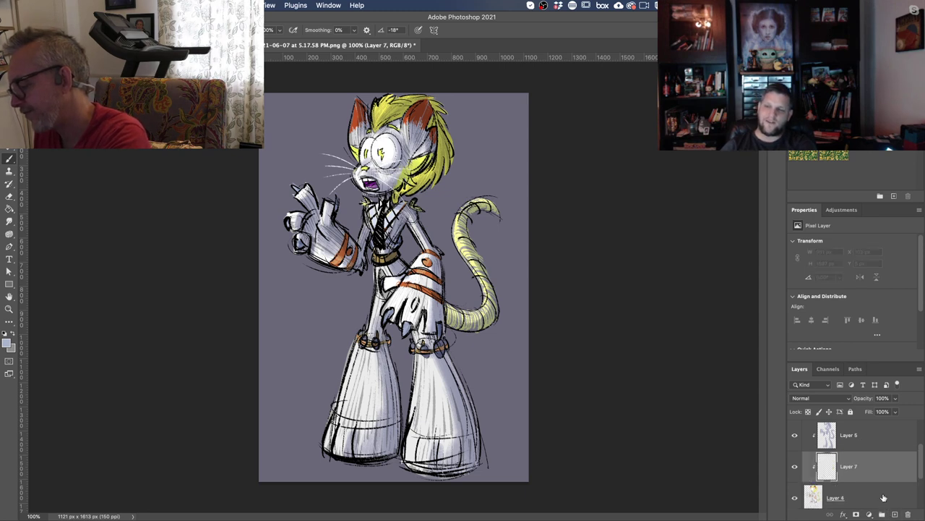
left_click(794, 398)
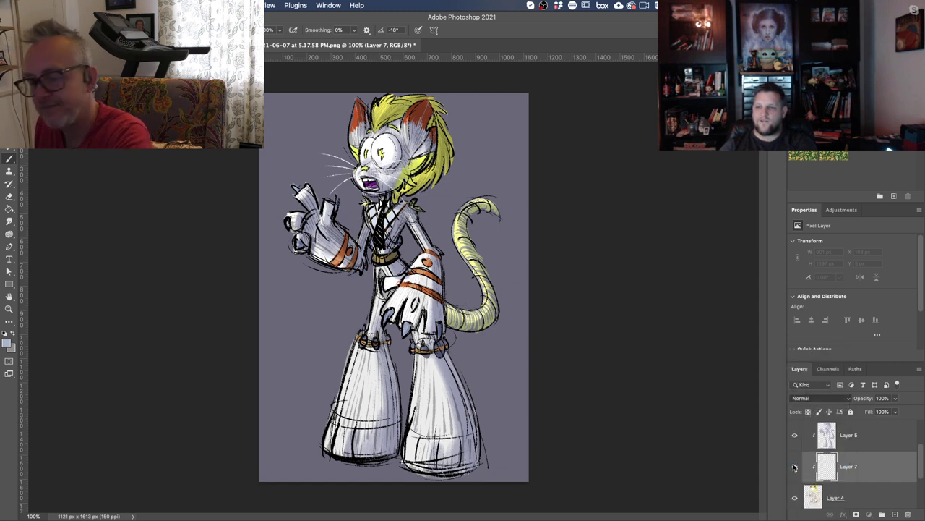
left_click(802, 466)
left_click(6, 340)
left_click(138, 469)
left_click(32, 368)
left_click(224, 364)
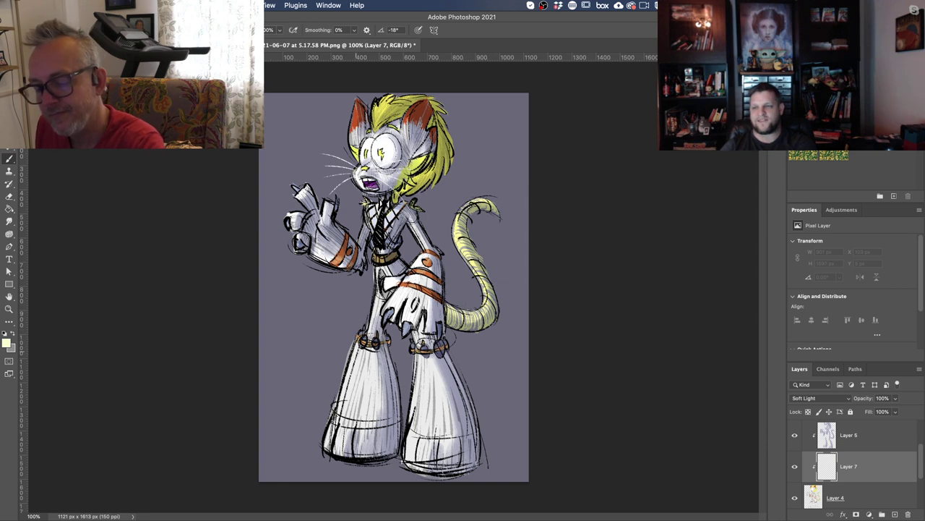
Set the shiyoon WET INK brush to 46 px and paint soft vertical highlights on the trouser leg below the raised hand
left_click_drag(358, 343, 338, 417)
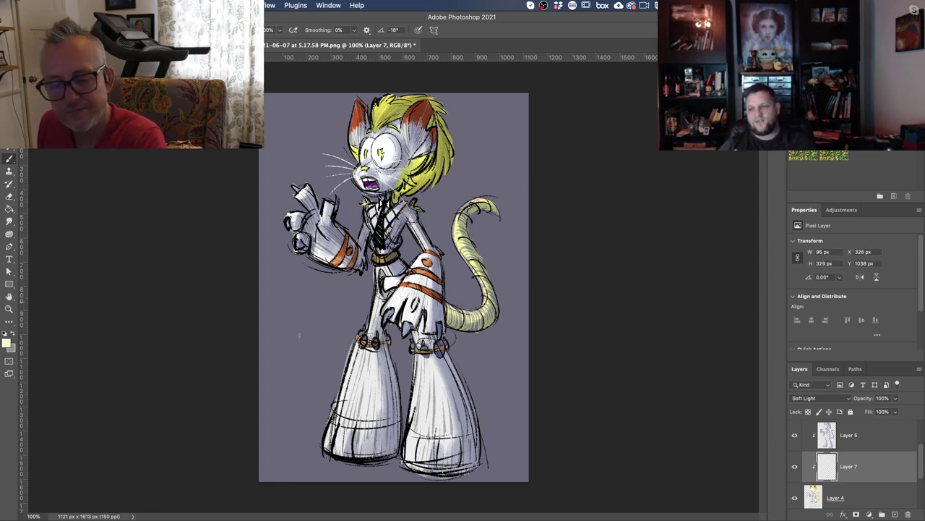
left_click_drag(361, 354, 350, 406)
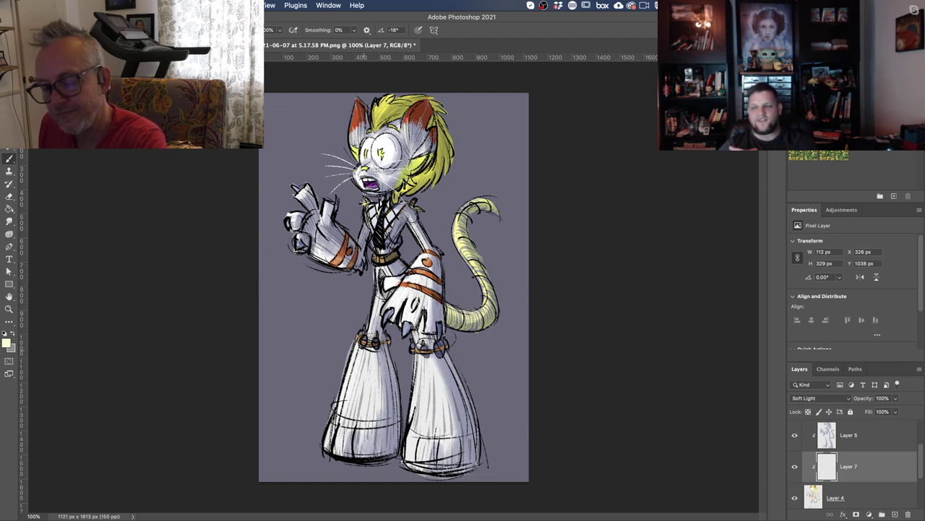
right_click(302, 343)
left_click_drag(347, 227, 355, 227)
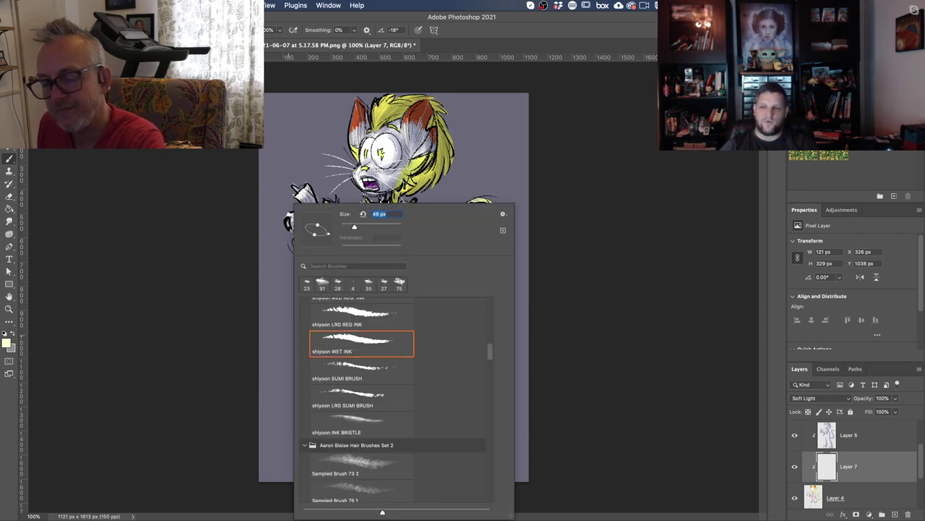
left_click(216, 299)
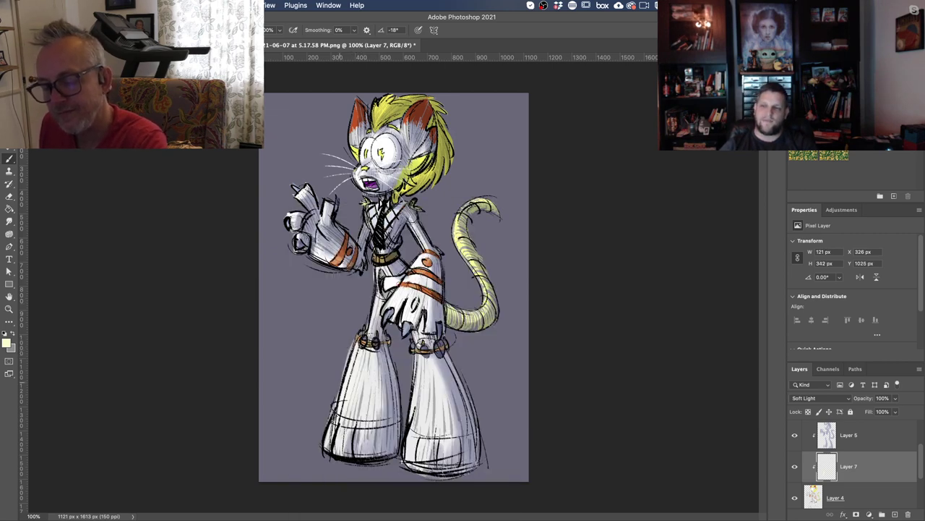
mouse_move(352, 359)
left_mouse_down()
mouse_move(324, 446)
mouse_move(329, 459)
mouse_move(370, 421)
left_mouse_up()
Enlarge the brush to 84 px and paint broader highlights down both flared trouser legs
right_click(369, 421)
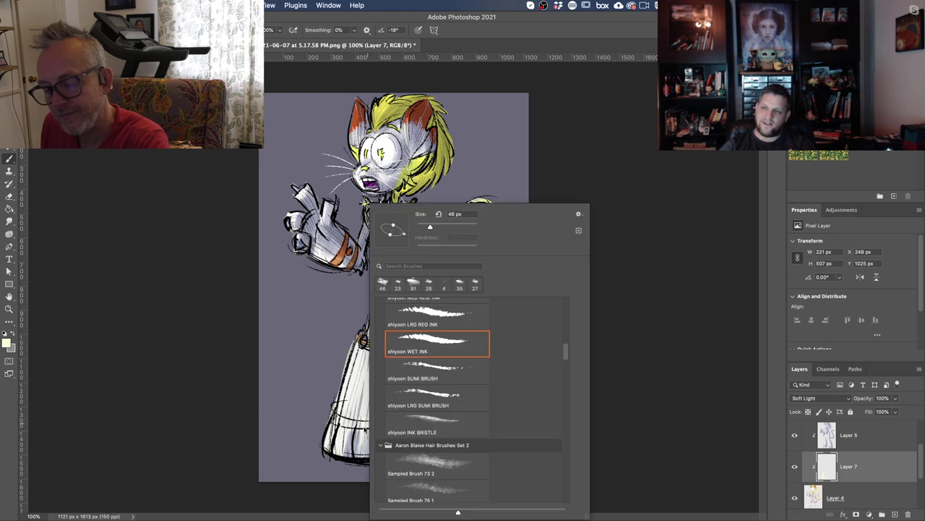
left_click_drag(430, 227, 441, 227)
mouse_move(365, 378)
left_mouse_down()
mouse_move(354, 405)
mouse_move(359, 438)
mouse_move(366, 436)
left_mouse_up()
left_click_drag(420, 415, 426, 457)
left_click_drag(445, 425, 454, 466)
left_click_drag(424, 366, 417, 424)
left_click_drag(429, 369, 432, 408)
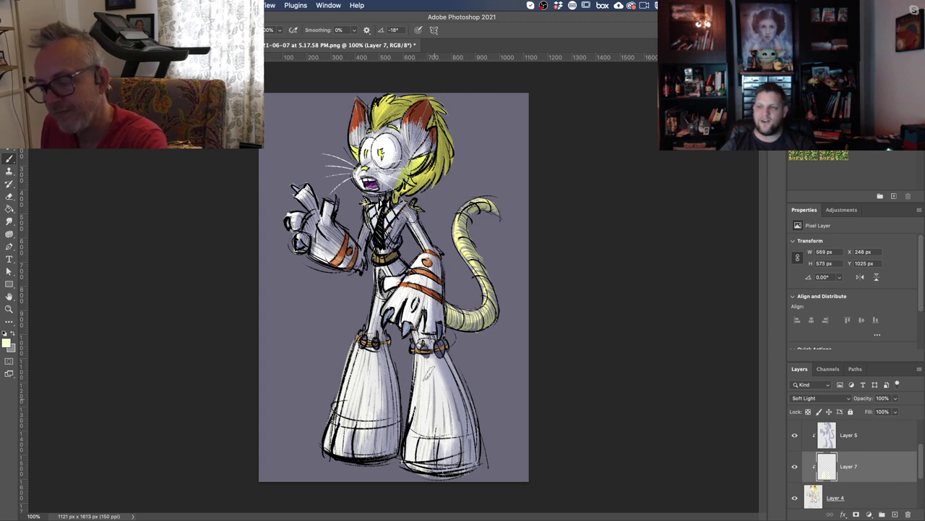
Paint pale highlights along the tail and over the jacket and sleeves, and move Layer 7 above Layer 5
mouse_move(482, 307)
left_mouse_down()
mouse_move(457, 314)
mouse_move(463, 215)
left_mouse_up()
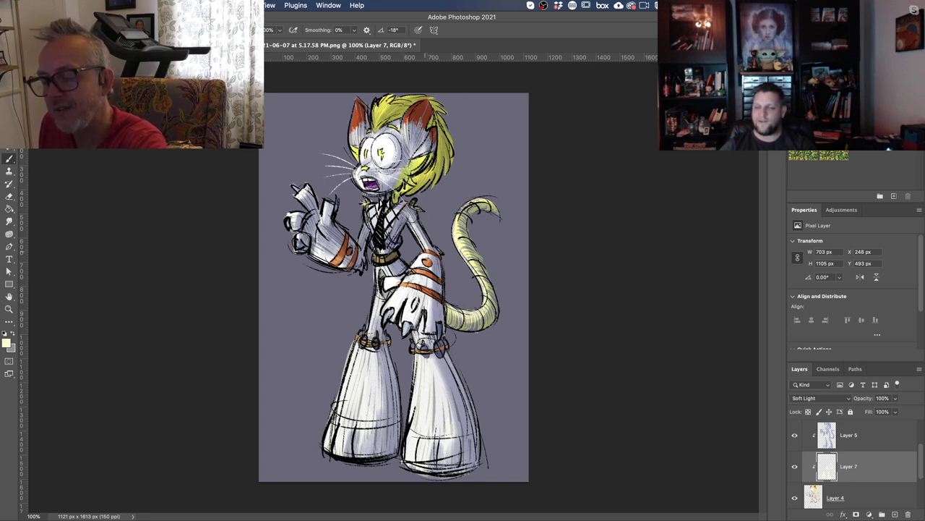
mouse_move(410, 216)
left_mouse_down()
mouse_move(415, 231)
mouse_move(356, 253)
left_mouse_up()
mouse_move(371, 209)
left_mouse_down()
mouse_move(362, 218)
mouse_move(384, 222)
left_mouse_up()
left_click_drag(850, 461, 847, 421)
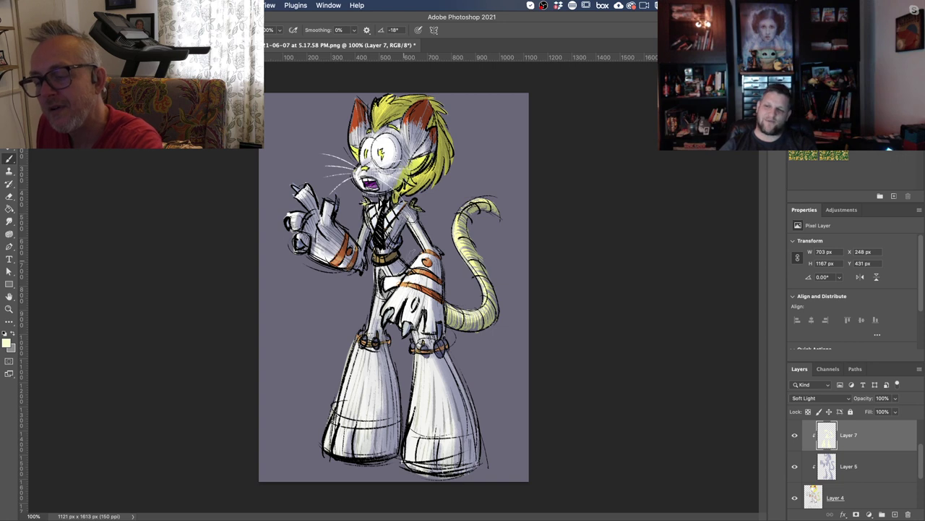
Paint pale Soft Light highlights on the raised glove, the face, both ears and the hair
mouse_move(307, 207)
left_mouse_down()
mouse_move(305, 221)
mouse_move(304, 185)
mouse_move(291, 213)
mouse_move(298, 249)
left_mouse_up()
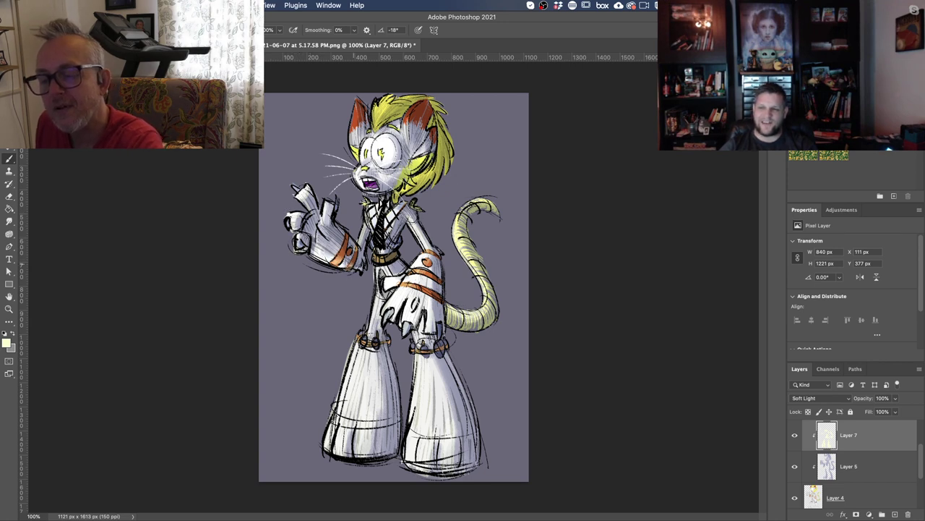
mouse_move(356, 171)
left_mouse_down()
mouse_move(358, 180)
mouse_move(370, 160)
mouse_move(361, 171)
mouse_move(386, 175)
mouse_move(416, 157)
left_mouse_up()
left_click_drag(348, 147, 353, 128)
left_click_drag(350, 139, 358, 103)
left_click_drag(353, 125, 358, 99)
mouse_move(358, 100)
left_mouse_down()
mouse_move(354, 128)
mouse_move(379, 97)
left_mouse_up()
mouse_move(376, 130)
left_mouse_down()
mouse_move(386, 100)
mouse_move(414, 96)
left_mouse_up()
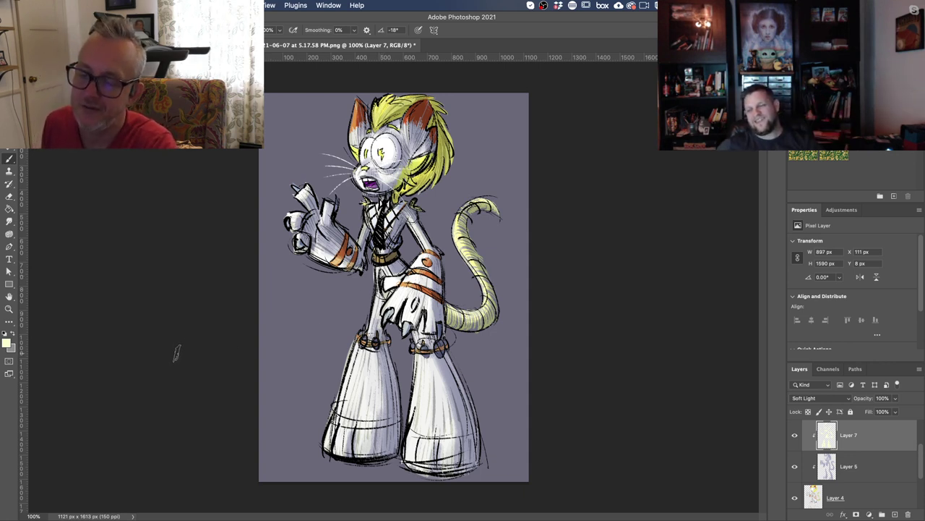
On Layer 5, choose a muted grey-purple and the Sampled Brush 888 889, and add textured shading to the figure
key("alt+bracketleft")
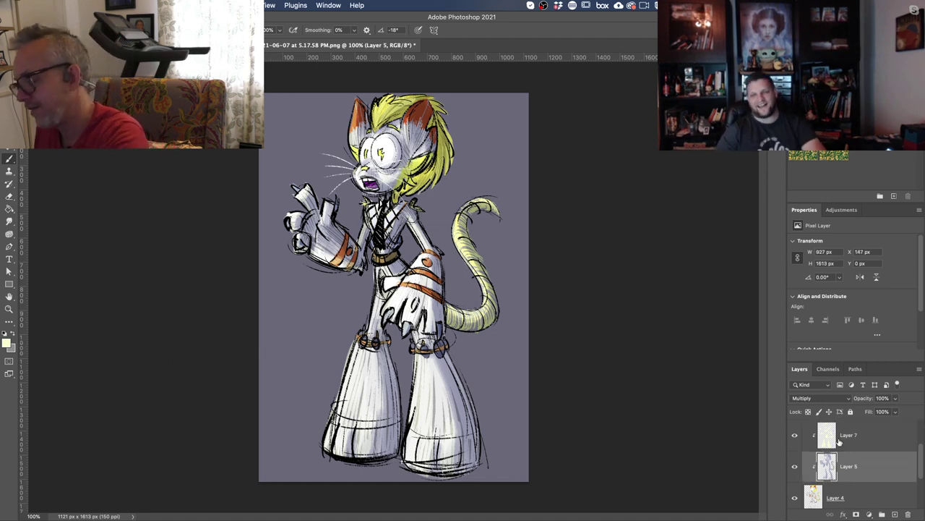
left_click(6, 342)
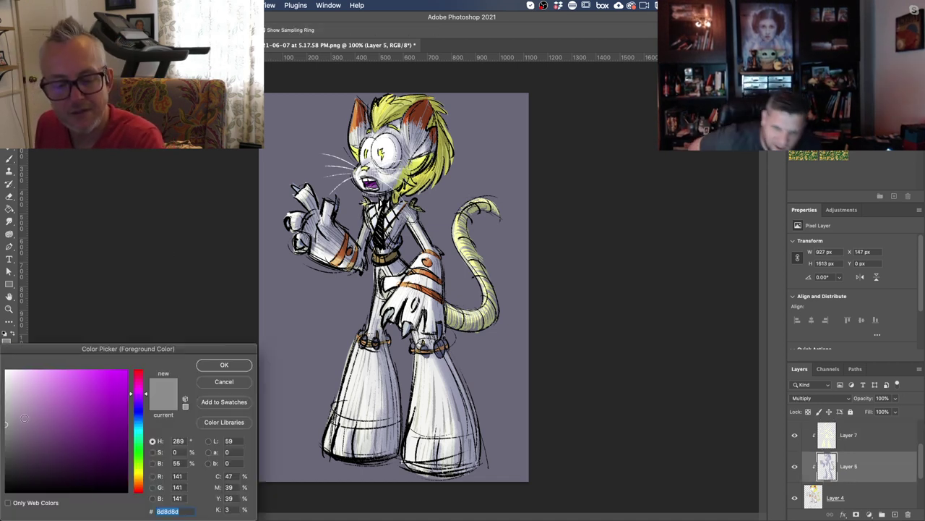
left_click(19, 433)
left_click(221, 363)
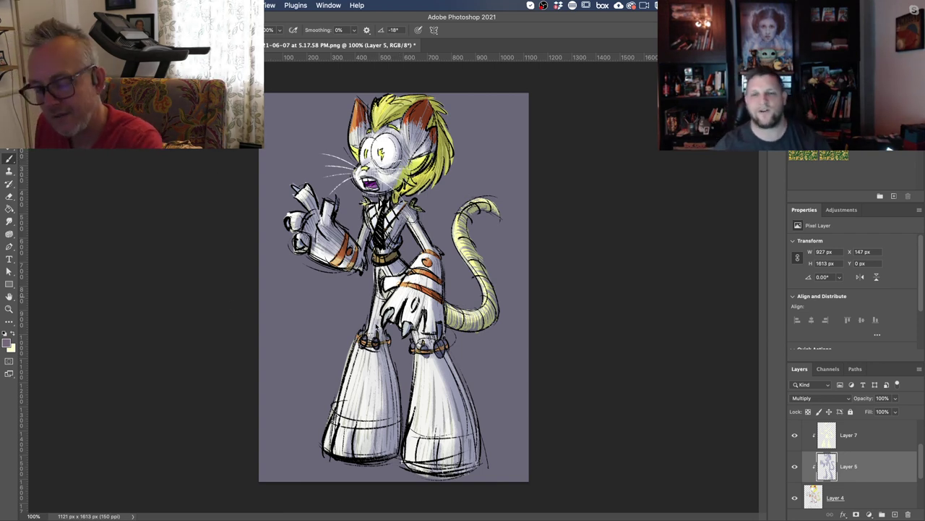
right_click(390, 423)
left_click_drag(575, 348, 580, 500)
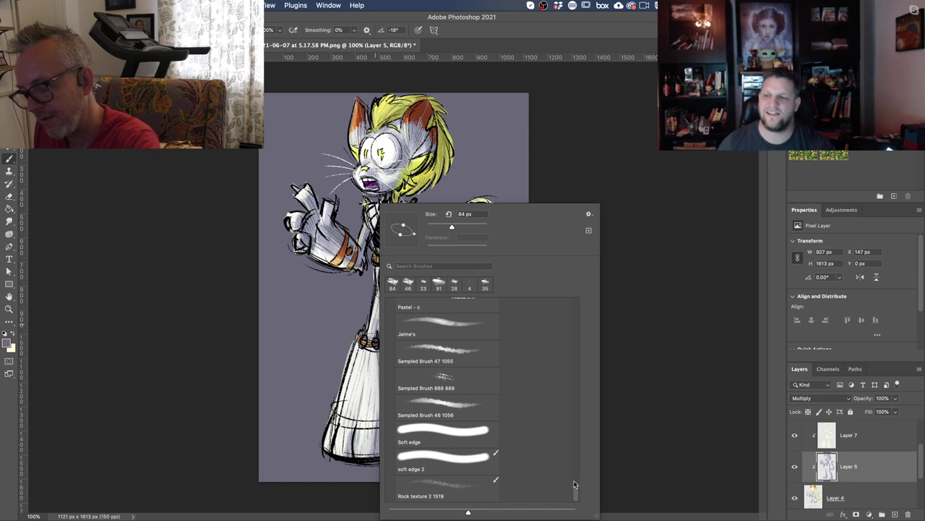
left_click(441, 377)
left_click(388, 155)
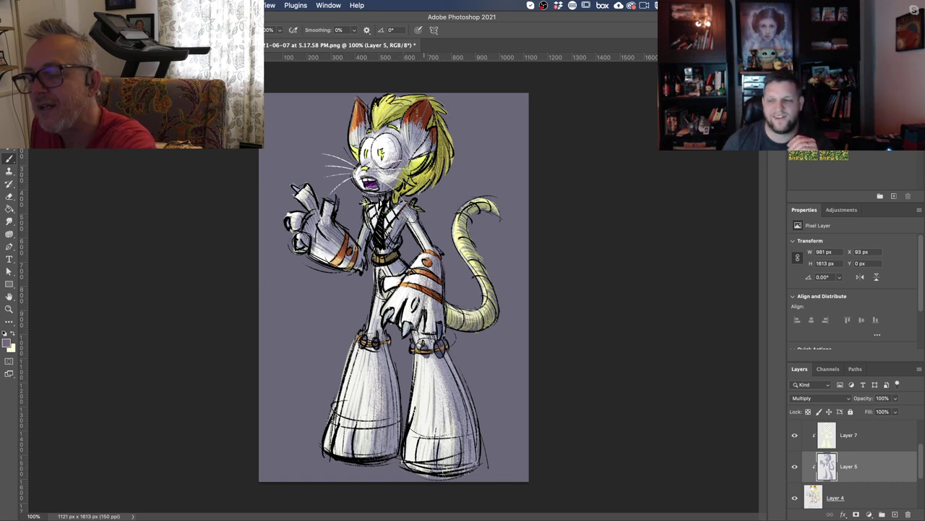
Choose a darker purple and deepen the shading on the lowered glove, the tail and the back of the hair
left_click(7, 344)
left_click(42, 450)
left_click(223, 363)
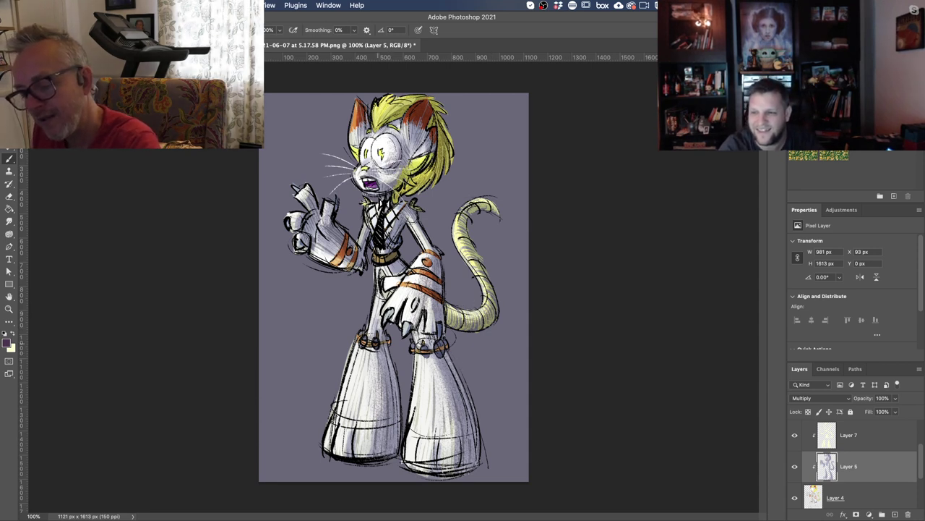
left_click_drag(436, 272, 431, 312)
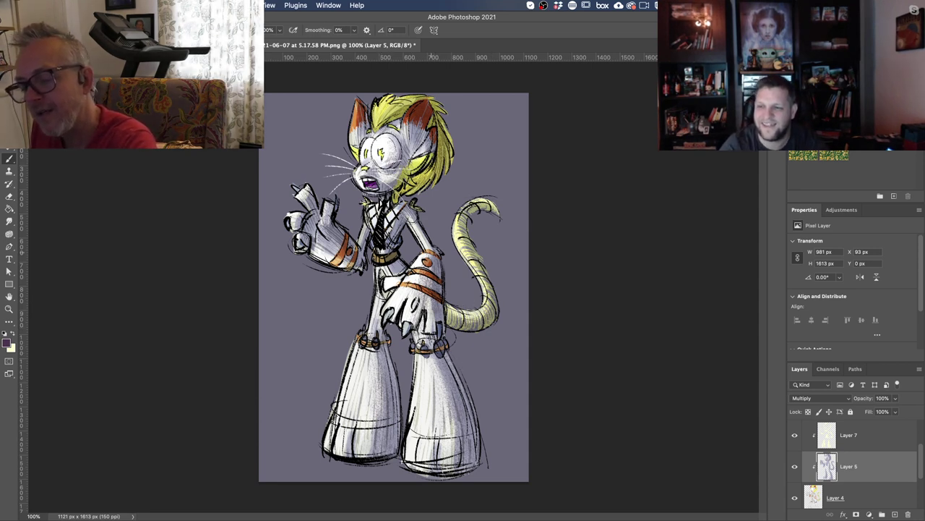
mouse_move(461, 235)
left_mouse_down()
mouse_move(474, 252)
mouse_move(463, 237)
left_mouse_up()
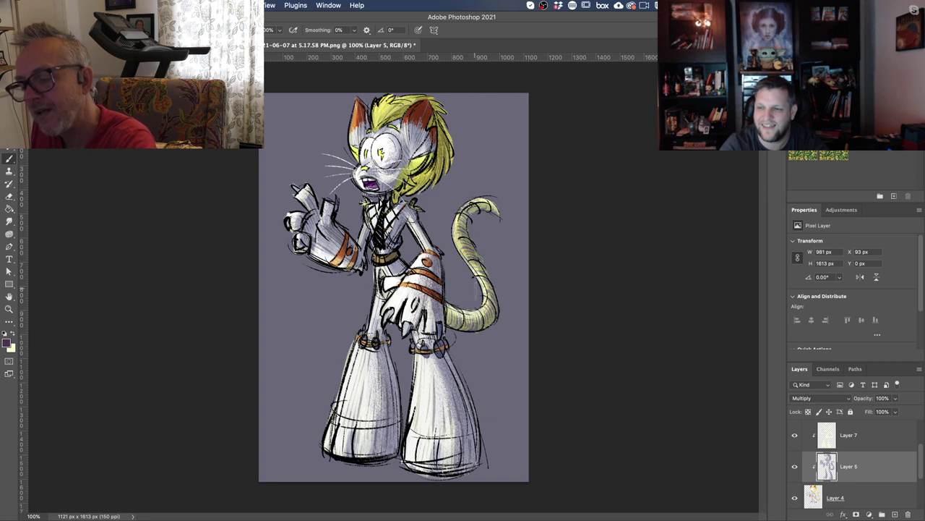
mouse_move(493, 295)
left_mouse_down()
mouse_move(481, 320)
mouse_move(466, 323)
left_mouse_up()
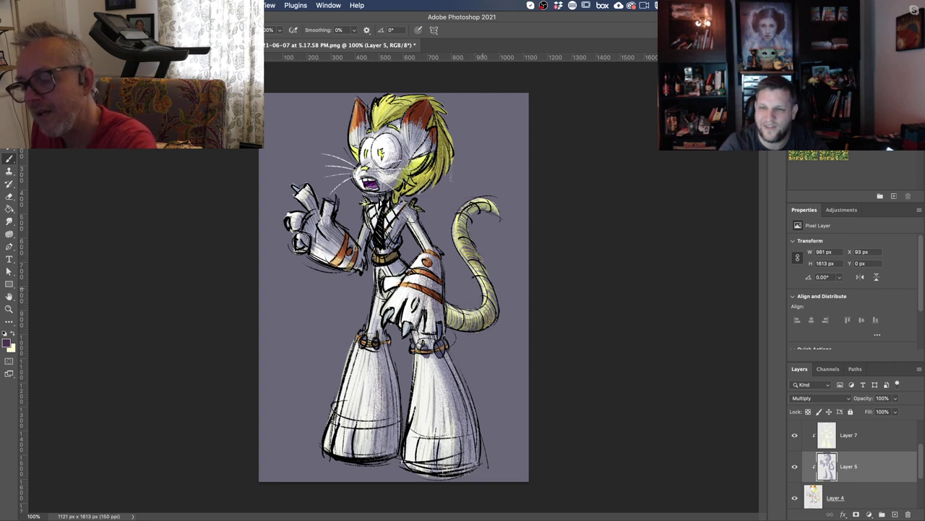
left_click_drag(438, 156, 426, 184)
mouse_move(446, 136)
left_mouse_down()
mouse_move(446, 173)
mouse_move(449, 130)
left_mouse_up()
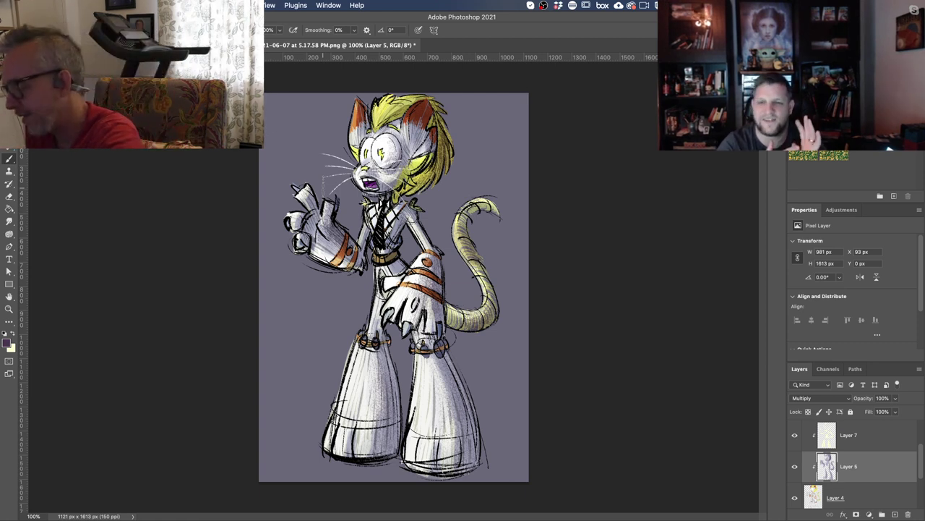
Reduce the opacity of the shading on Layer 5 to 82%
left_click(895, 397)
left_click(878, 412)
left_click_drag(878, 412, 884, 412)
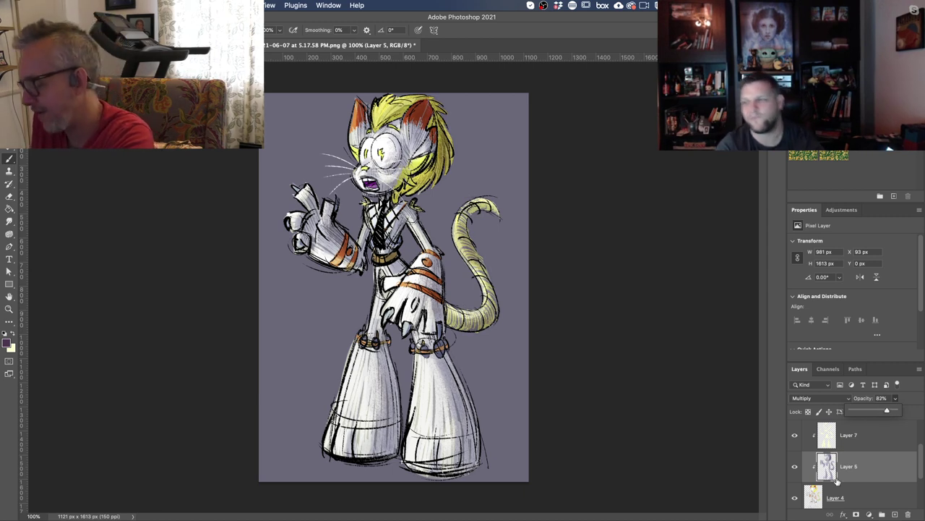
Add a new layer between Layer 1 and Layer 2 and set its blend mode to Multiply
left_click_drag(921, 459, 921, 483)
left_click(895, 514)
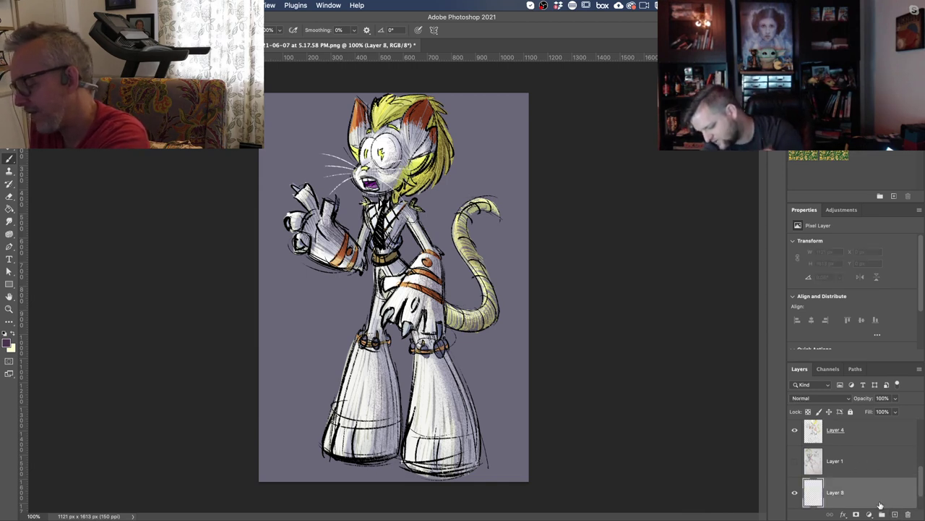
left_click(806, 397)
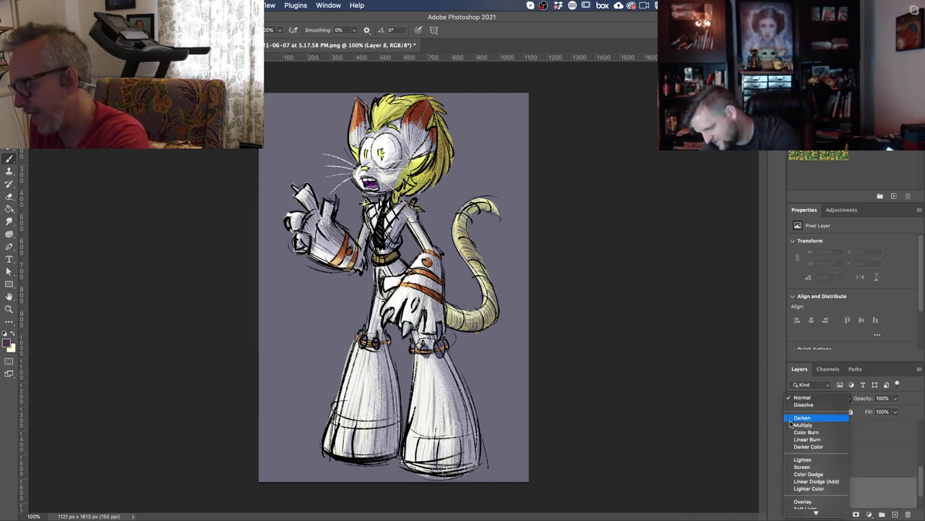
left_click(799, 425)
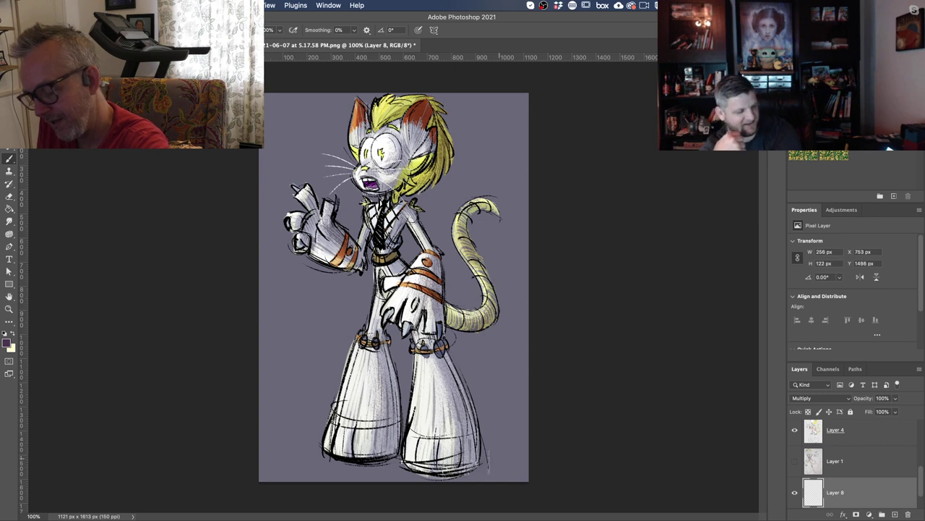
Brush a textured dark purple cast shadow on the ground beside the feet and extend it lightly across the floor
mouse_move(499, 457)
left_mouse_down()
mouse_move(480, 465)
mouse_move(511, 454)
mouse_move(424, 470)
mouse_move(363, 461)
mouse_move(492, 442)
mouse_move(535, 454)
mouse_move(546, 443)
mouse_move(334, 459)
mouse_move(480, 450)
mouse_move(512, 458)
mouse_move(334, 453)
mouse_move(336, 438)
mouse_move(452, 433)
left_mouse_up()
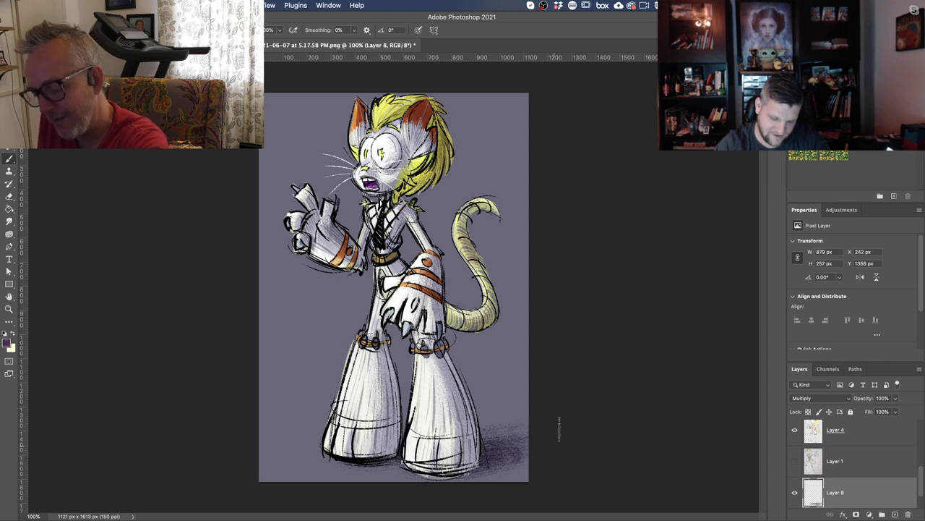
mouse_move(327, 443)
left_mouse_down()
mouse_move(273, 435)
mouse_move(410, 421)
mouse_move(244, 420)
mouse_move(567, 421)
mouse_move(331, 386)
left_mouse_up()
mouse_move(171, 384)
left_mouse_down()
mouse_move(498, 356)
mouse_move(152, 381)
left_mouse_up()
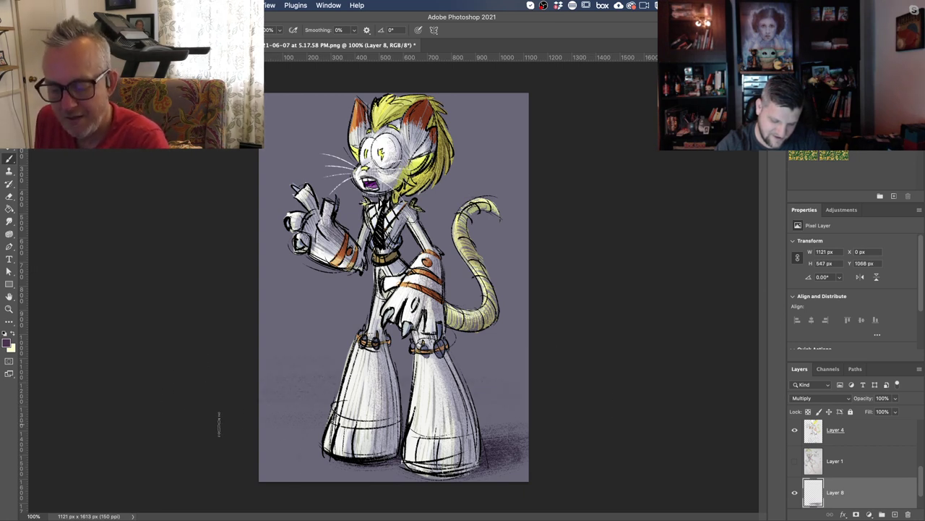
Choose a pale purple foreground colour and, on Layer 4, brush a light grainy texture over the ground
left_click(7, 340)
left_click(27, 384)
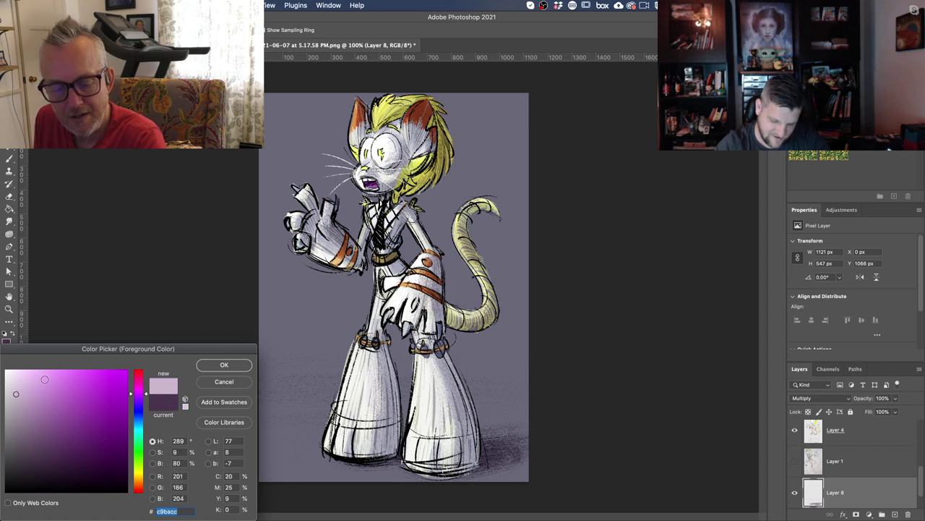
left_click(224, 364)
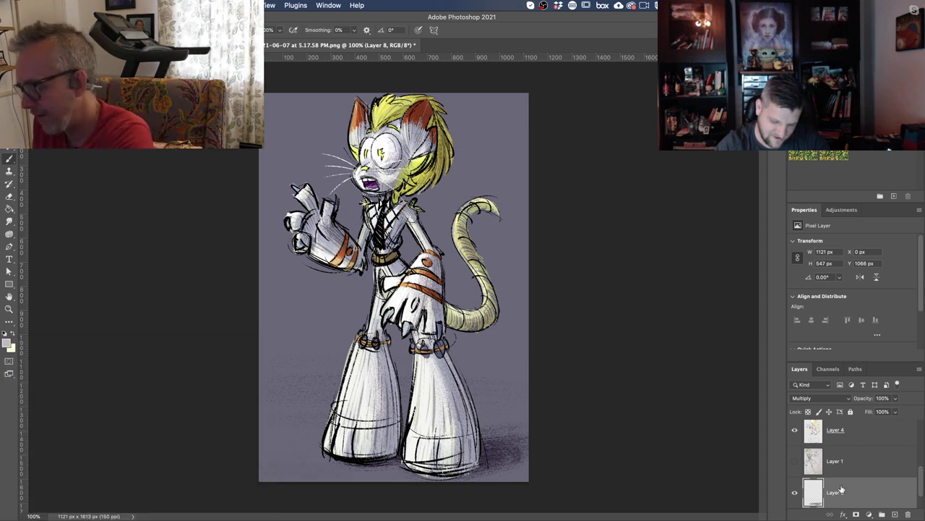
left_click(858, 428)
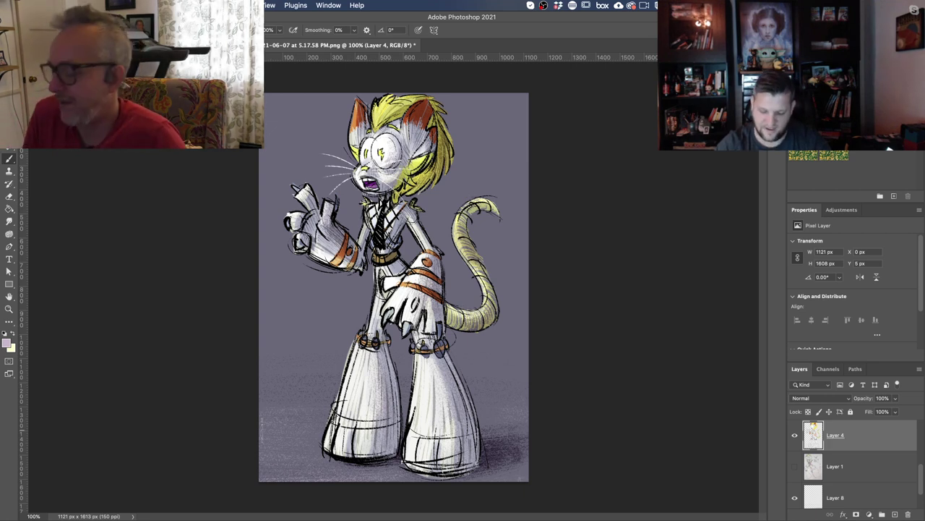
scroll(911, 509, "down", 1)
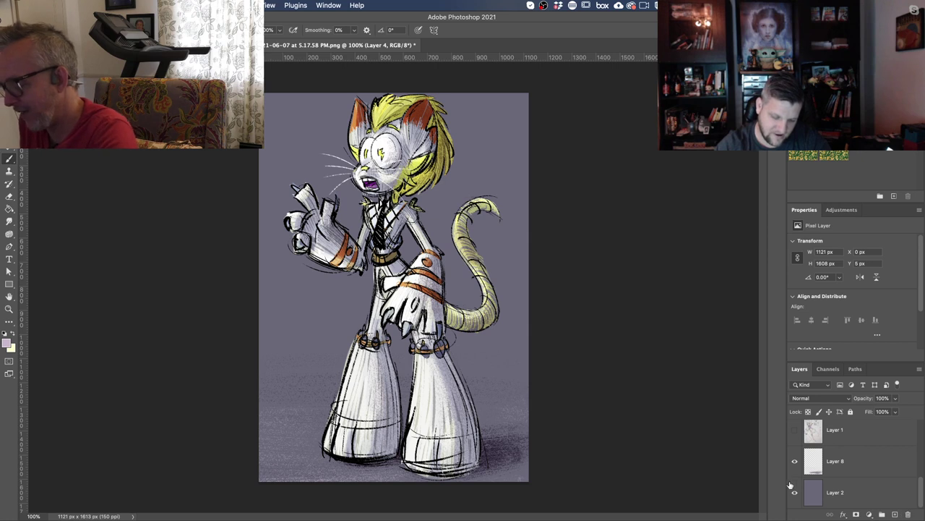
Show the original character drawing on Layer 1 for comparison with the redraw and hide it again
left_click(794, 430)
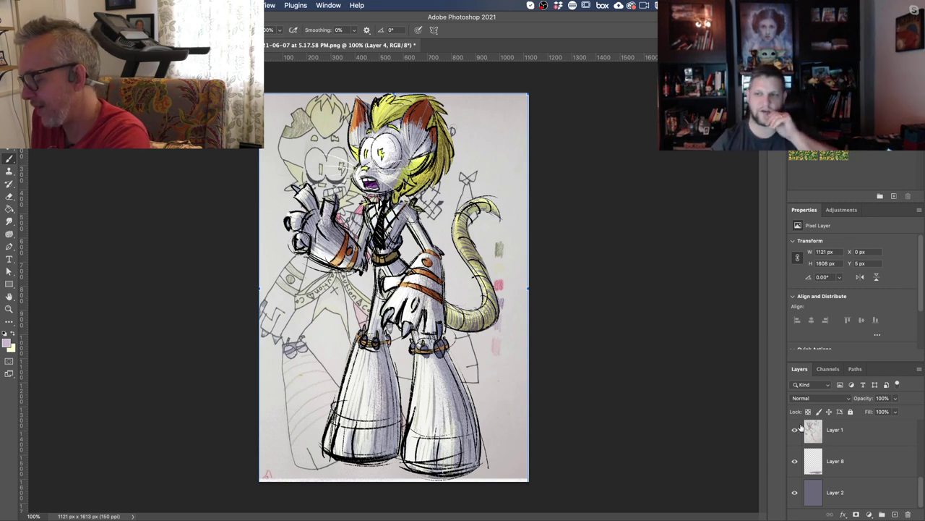
left_click(794, 431)
Make Layer 3, the line art layer, active and set the foreground colour to black
scroll(921, 481, "up", 1)
left_click_drag(921, 481, 871, 355)
left_click(850, 430)
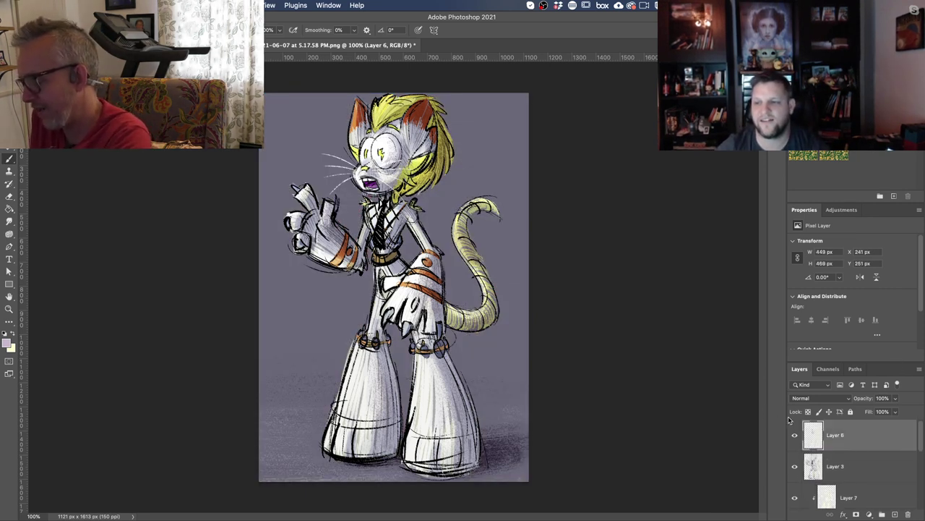
left_click(866, 467)
left_click(8, 341)
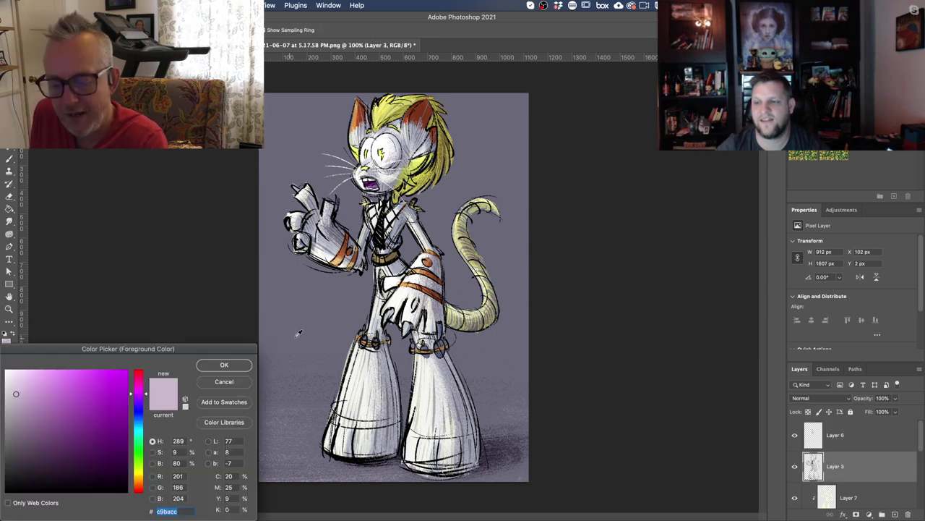
left_click_drag(68, 439, 81, 498)
left_click(207, 366)
Choose the KYLE Ultimate Inking Thick 'n Thin brush from the wet media set at a size of 9 px
right_click(325, 318)
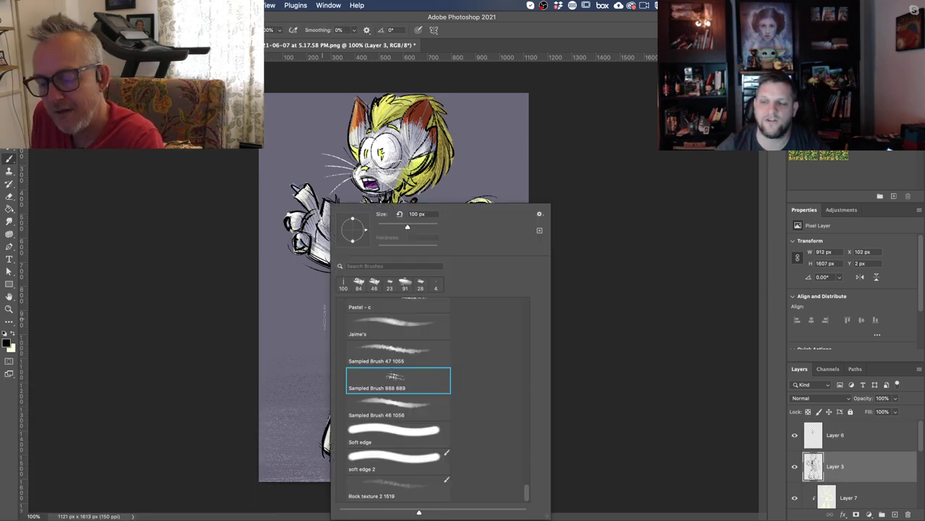
left_click_drag(529, 496, 525, 318)
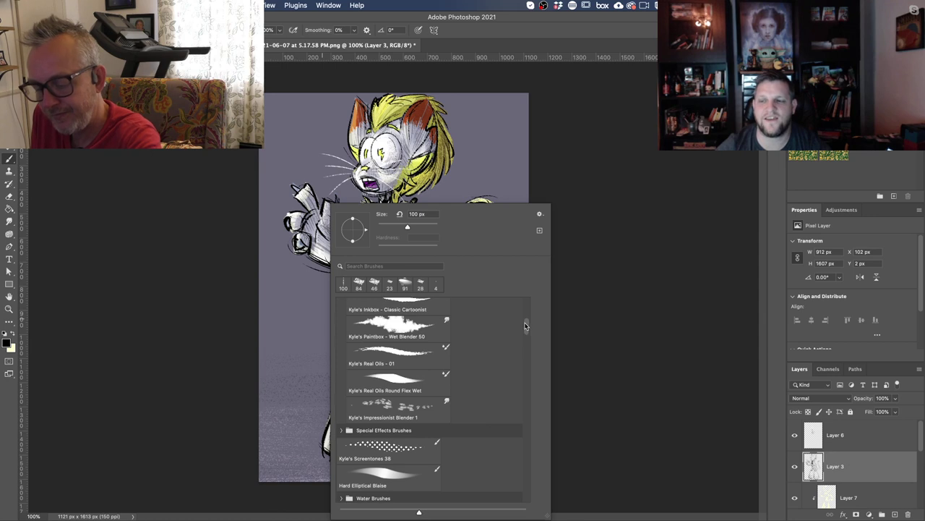
scroll(425, 320, "up", 1)
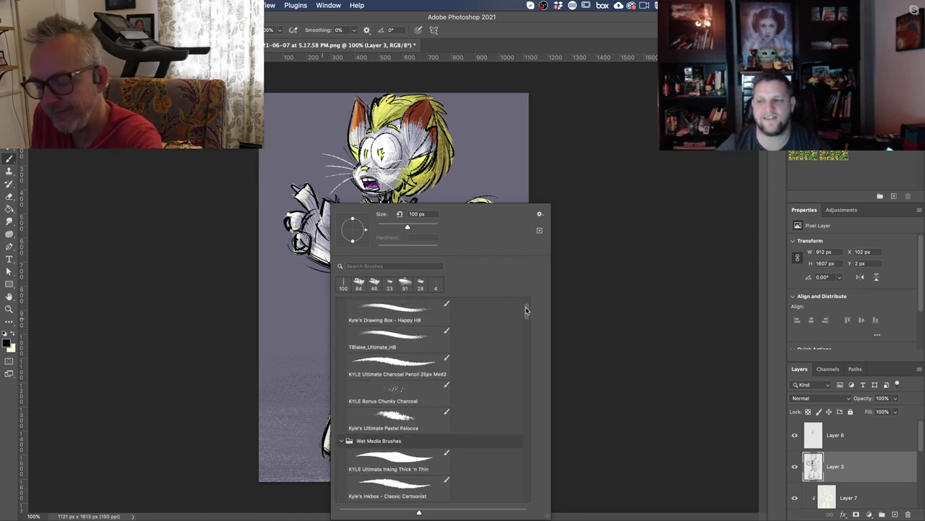
left_click_drag(527, 314, 527, 323)
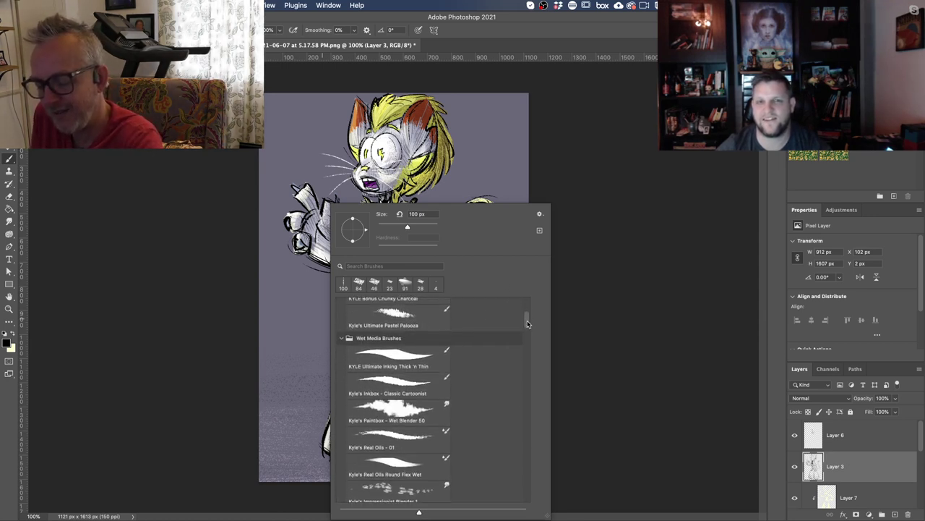
left_click(366, 358)
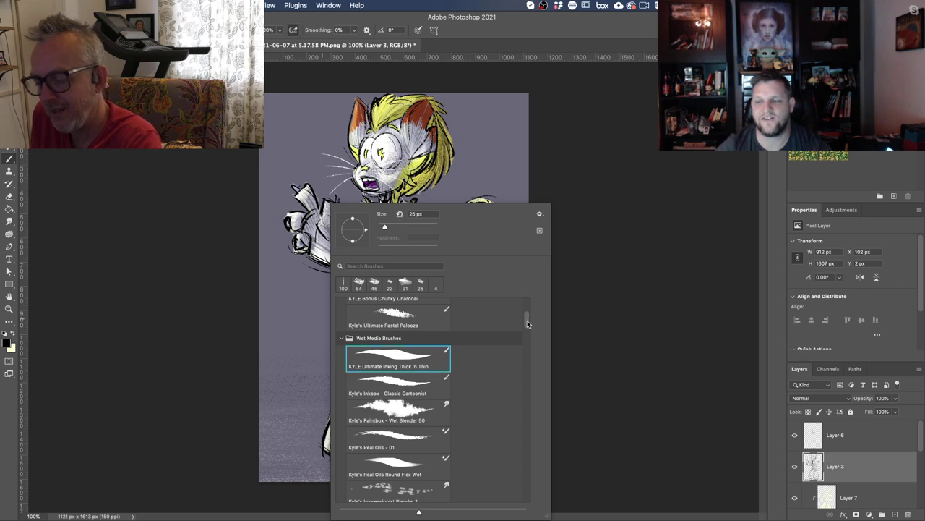
left_click_drag(528, 323, 506, 329)
left_click(186, 285)
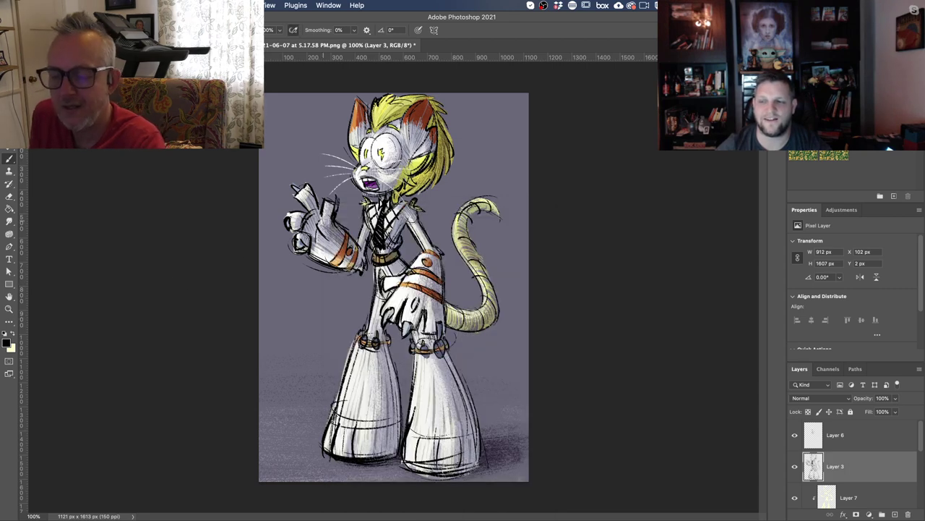
right_click(368, 212)
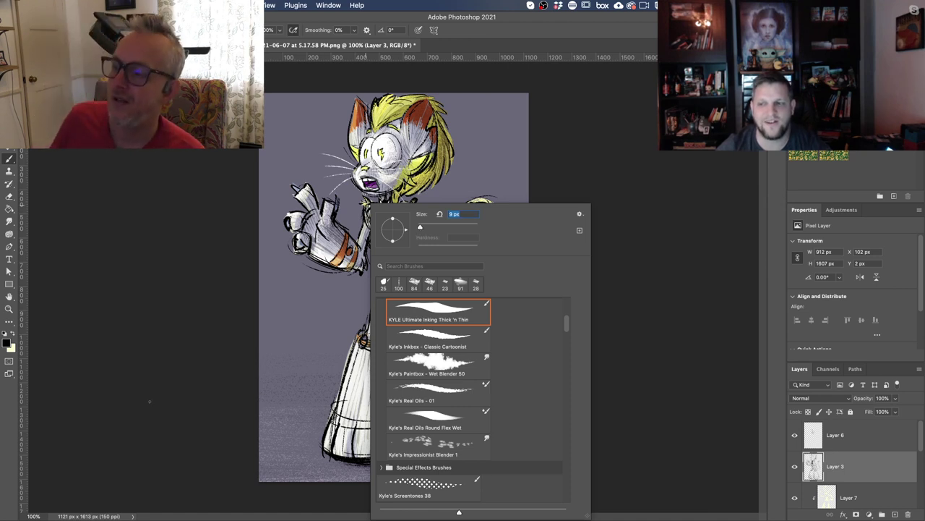
Switch to the web browser and read through the Our Story page on the Sketch To Animate site, including its storyboard illustrations
mouse_move(924, 189)
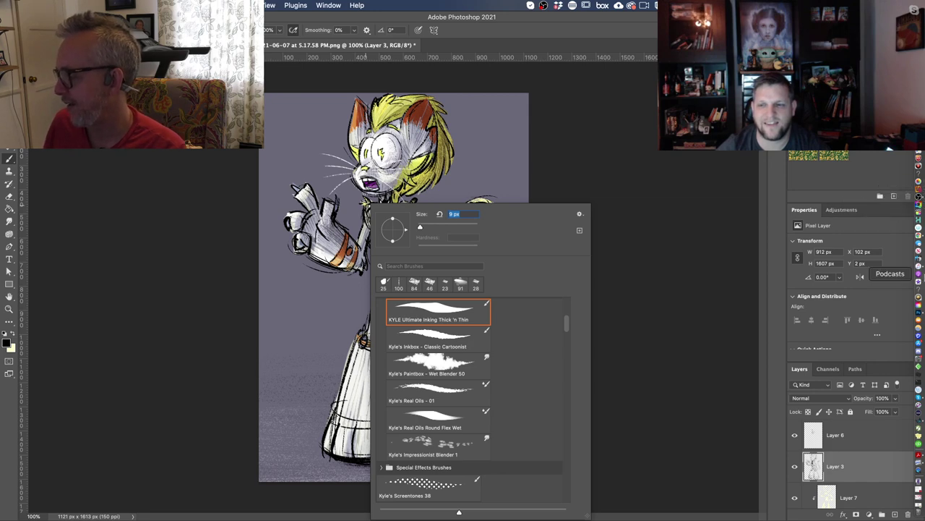
left_click(919, 238)
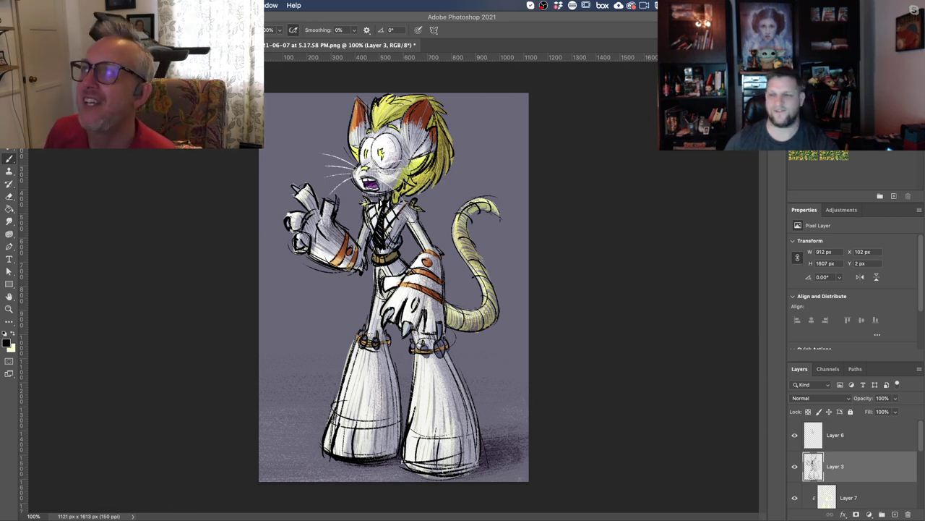
mouse_move(363, 0)
left_mouse_down()
mouse_move(403, 0)
mouse_move(514, 44)
mouse_move(487, 32)
left_mouse_up()
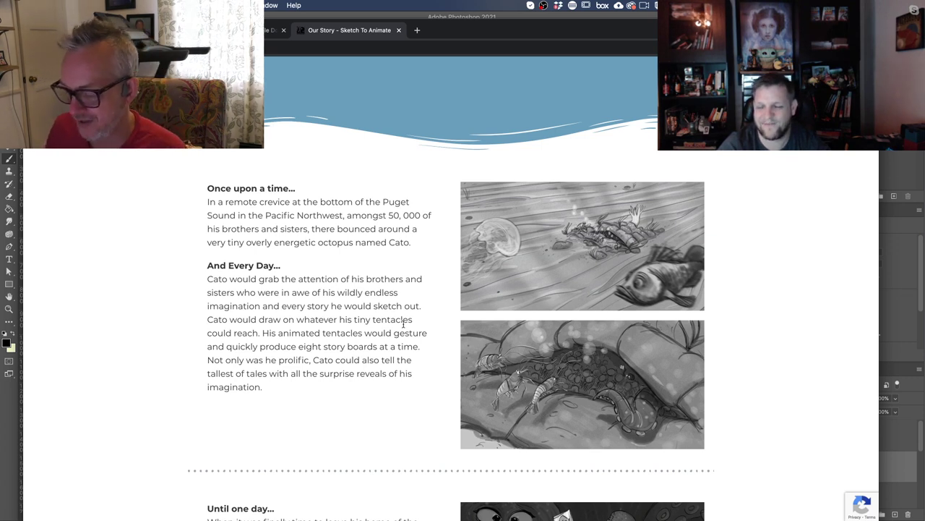
scroll(465, 318, "down", 3)
scroll(465, 319, "down", 5)
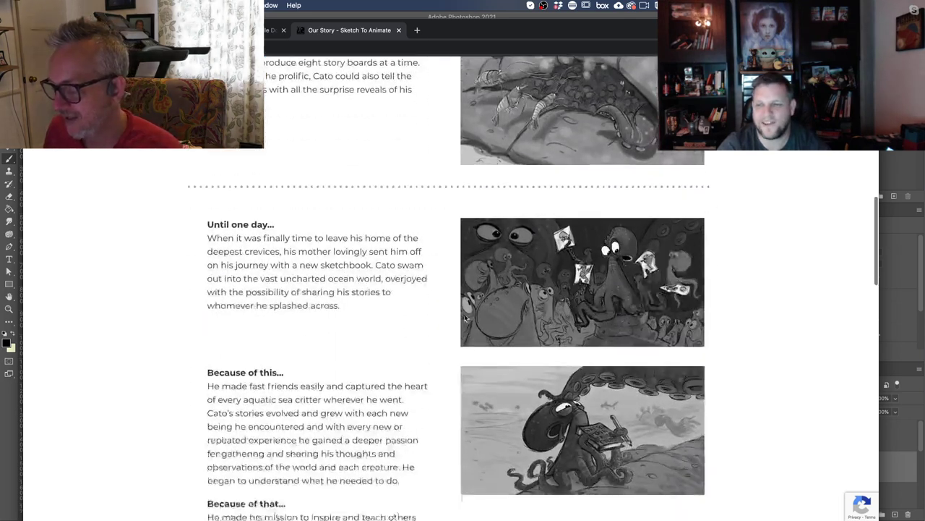
scroll(465, 318, "down", 4)
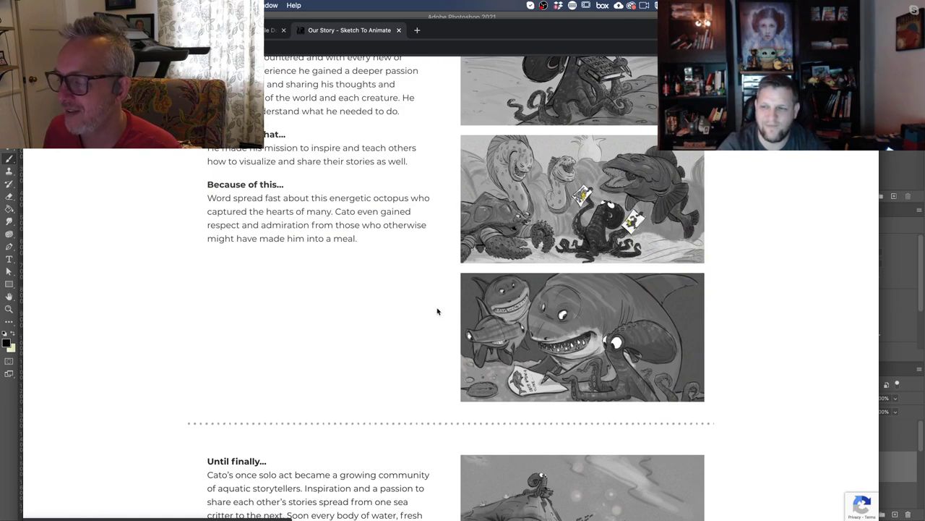
scroll(431, 310, "down", 6)
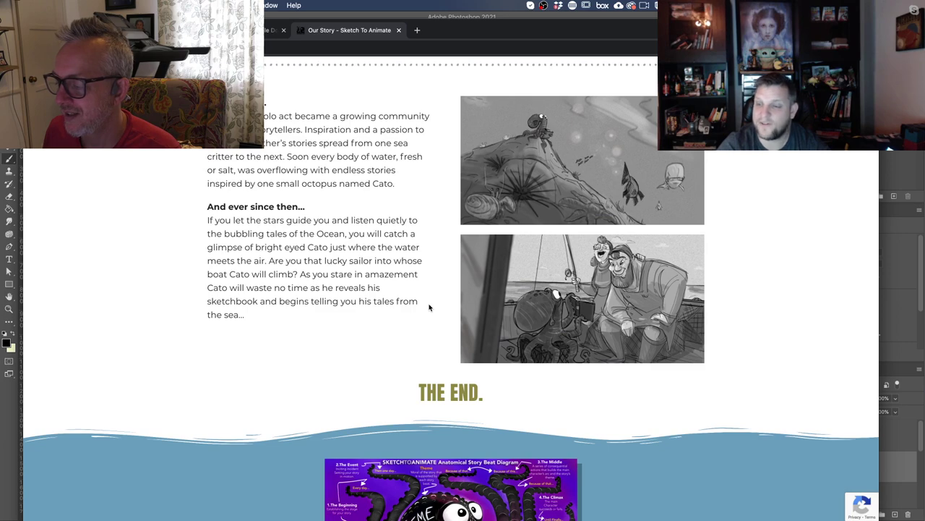
scroll(429, 307, "down", 10)
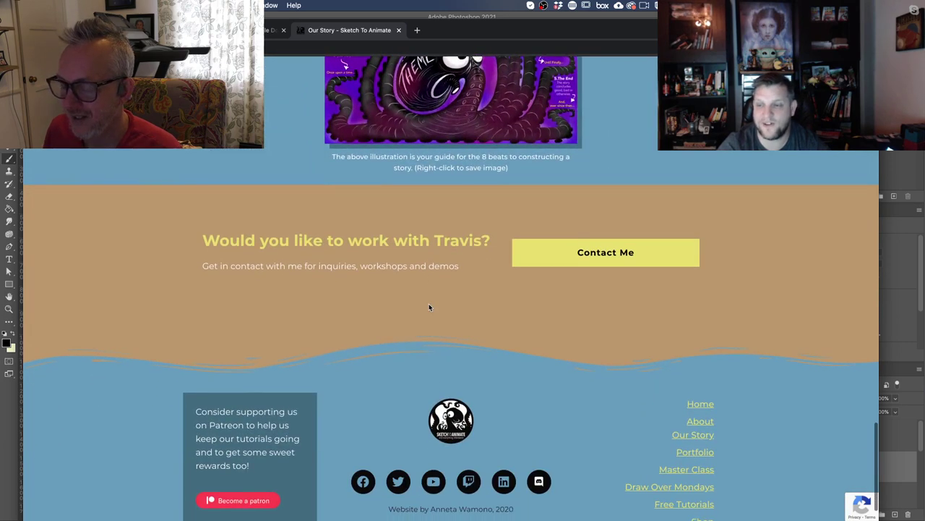
scroll(412, 282, "up", 1)
scroll(400, 265, "up", 6)
View the submitted character drawing in the online document and return to the Photoshop canvas
left_click(253, 31)
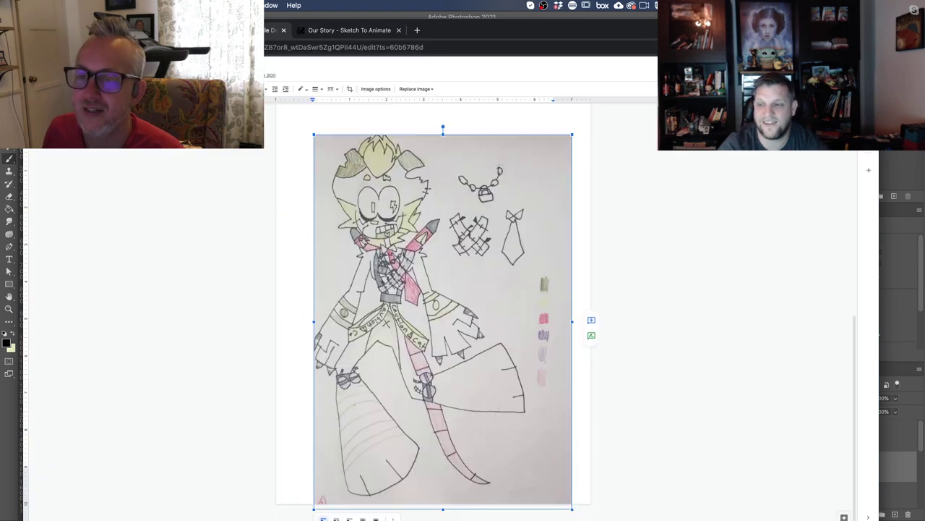
mouse_move(477, 30)
left_mouse_down()
mouse_move(568, 24)
mouse_move(499, 0)
left_mouse_up()
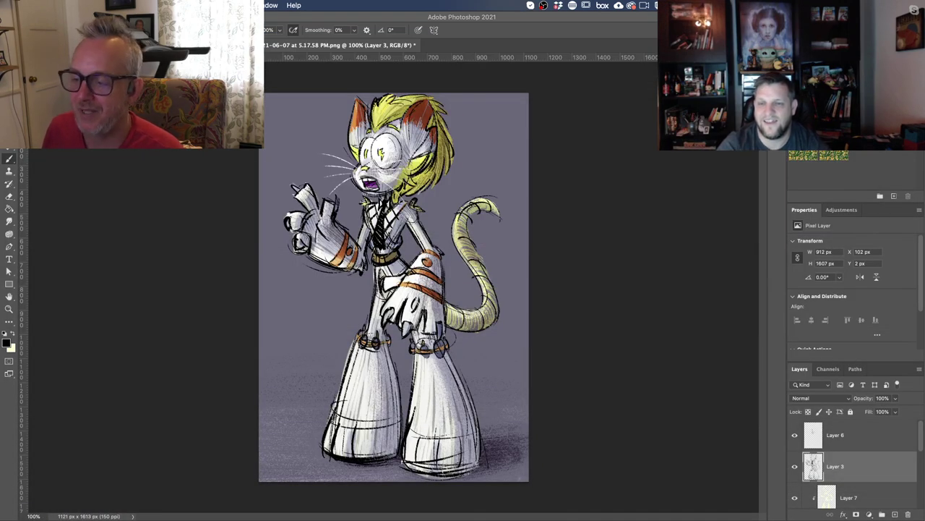